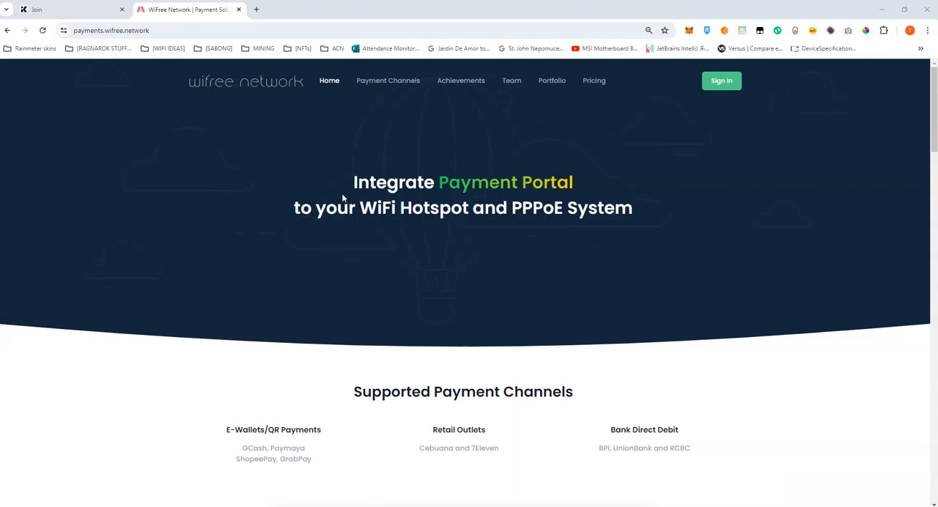
# Sign in to the WiFree Network payment portal with the prefilled credentials and acknowledge the login message.
pyautogui.click(721, 81)
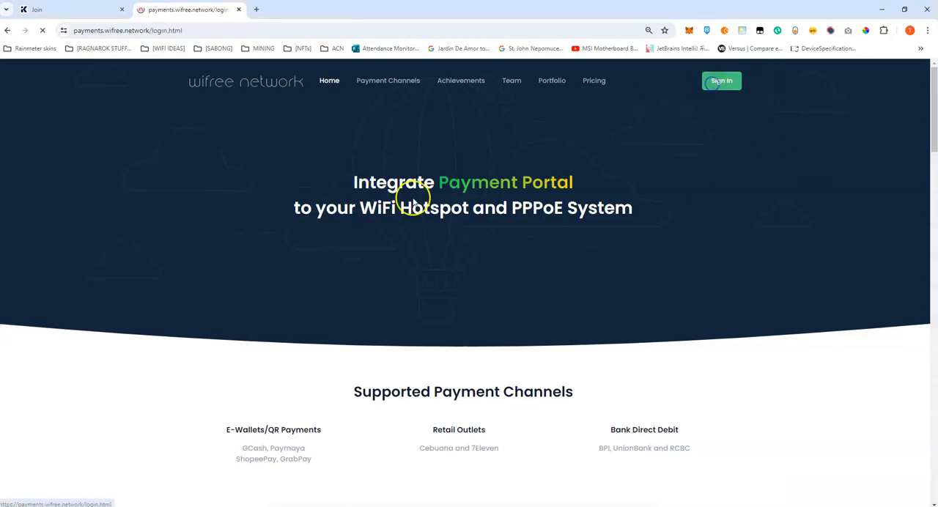
pyautogui.click(445, 330)
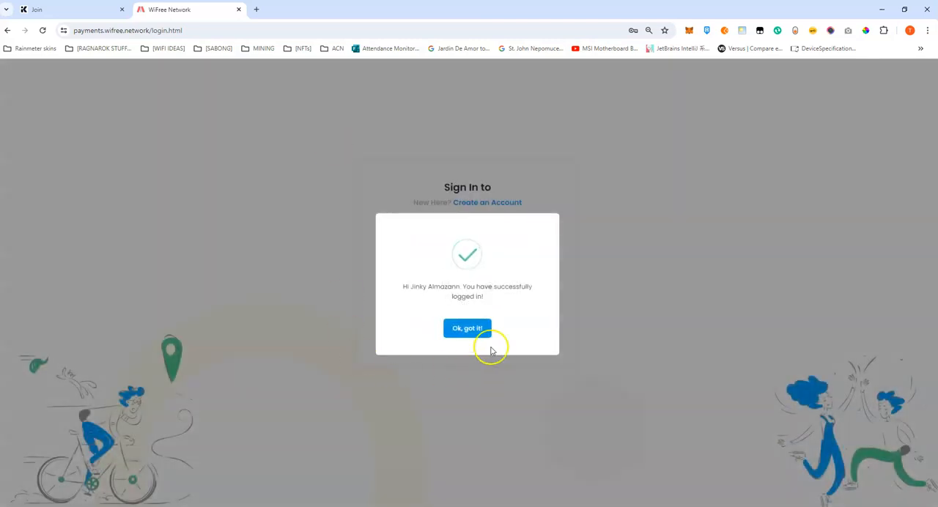
pyautogui.click(484, 333)
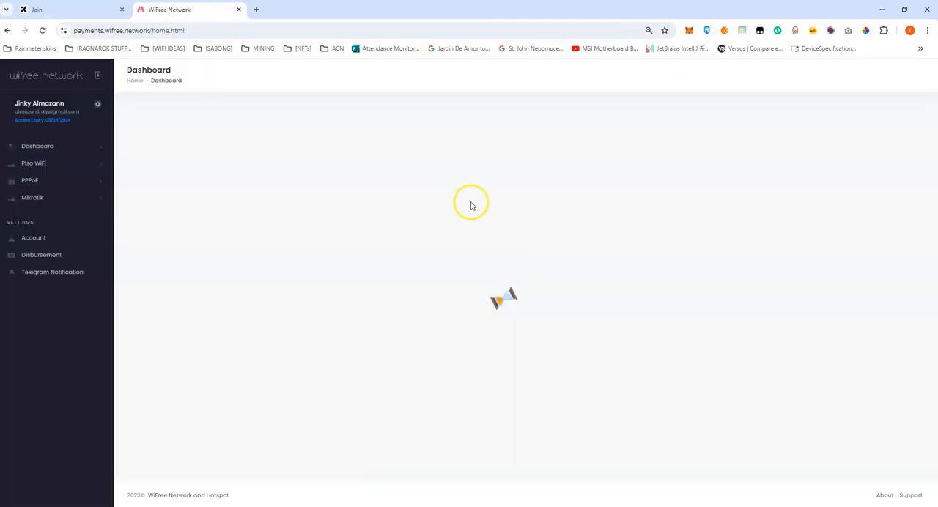
# Open the Piso WiFi list of ECash portals showing the registered vendo machines.
pyautogui.click(51, 164)
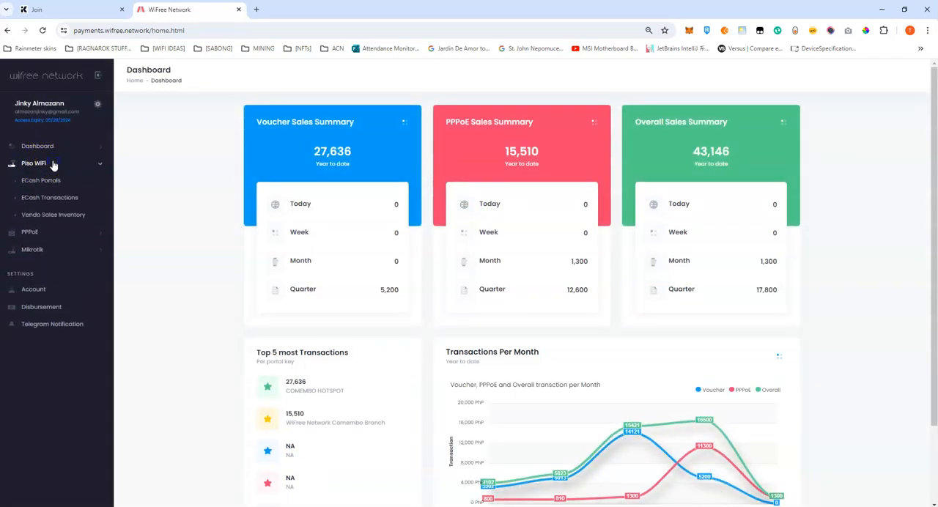
pyautogui.click(50, 190)
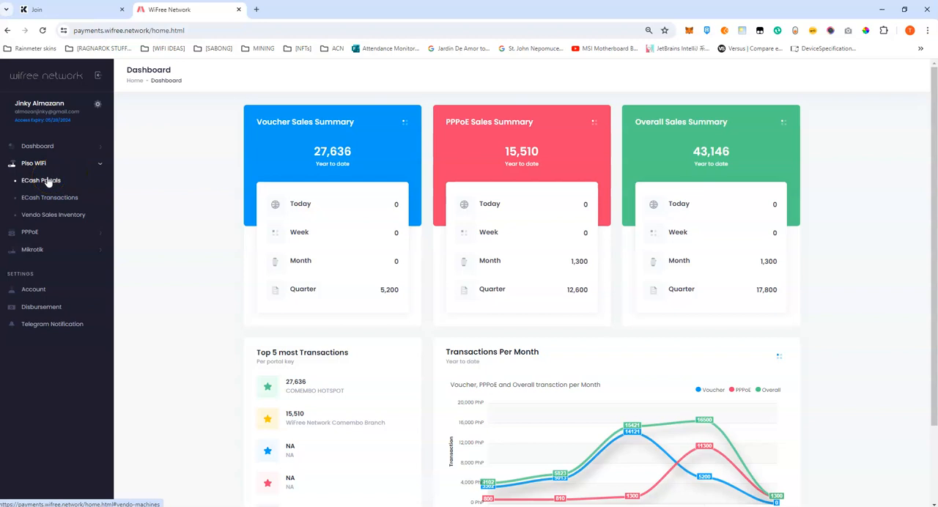
pyautogui.click(30, 232)
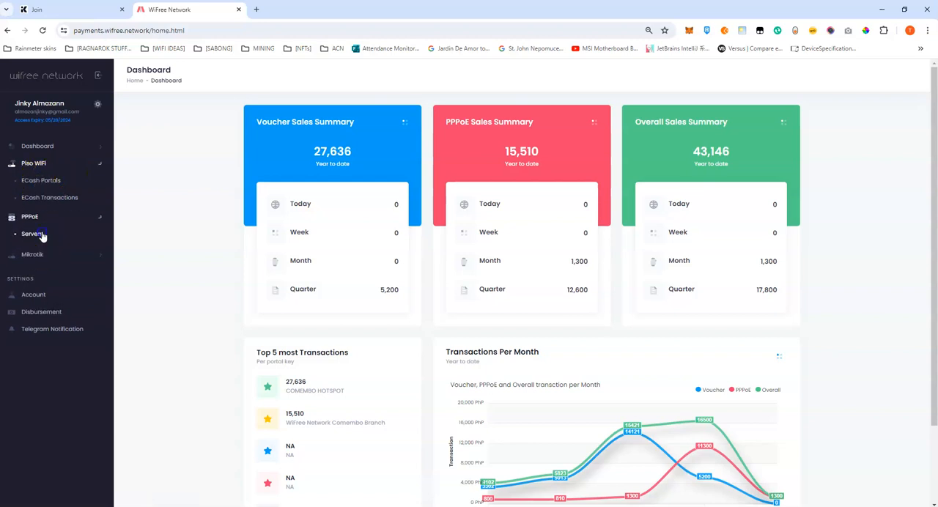
pyautogui.click(35, 163)
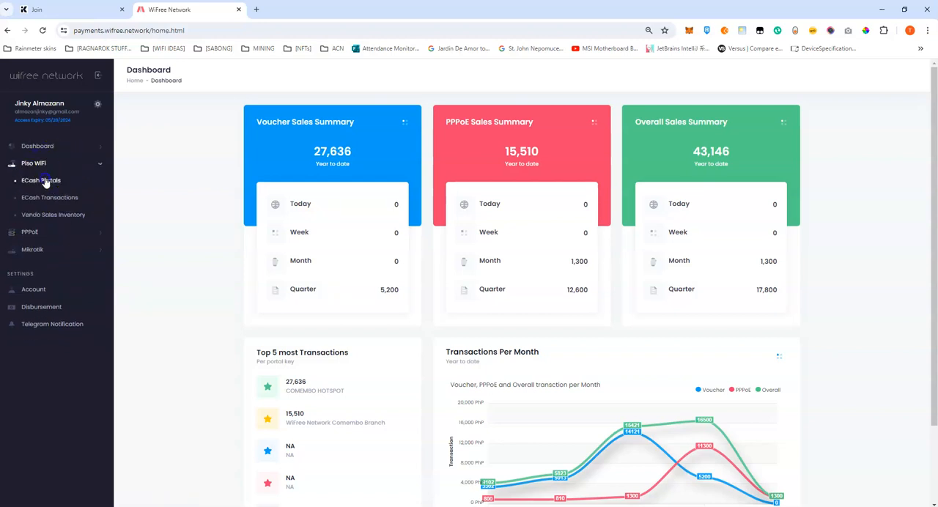
pyautogui.click(44, 181)
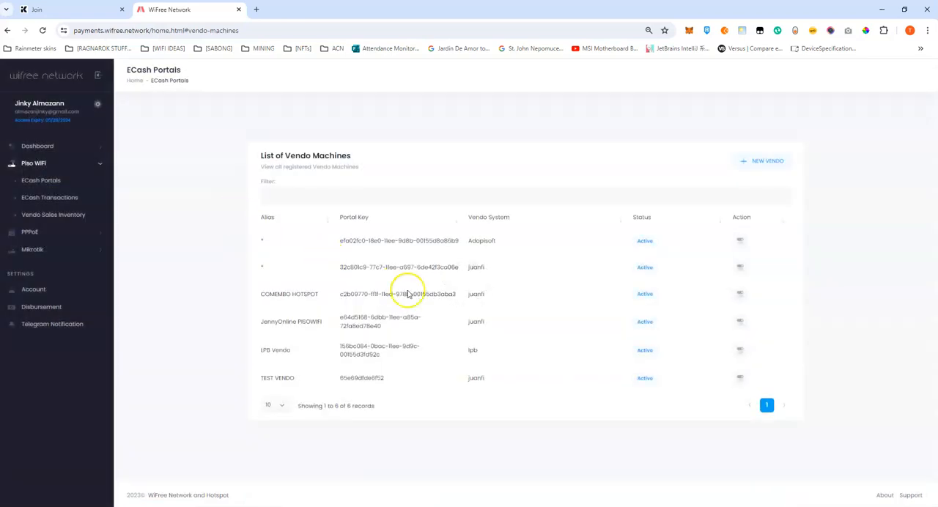
# Review the ECash portal settings of JennyOnline PISOWIFI and close them without changes.
pyautogui.moveTo(340, 317); pyautogui.dragTo(409, 328)
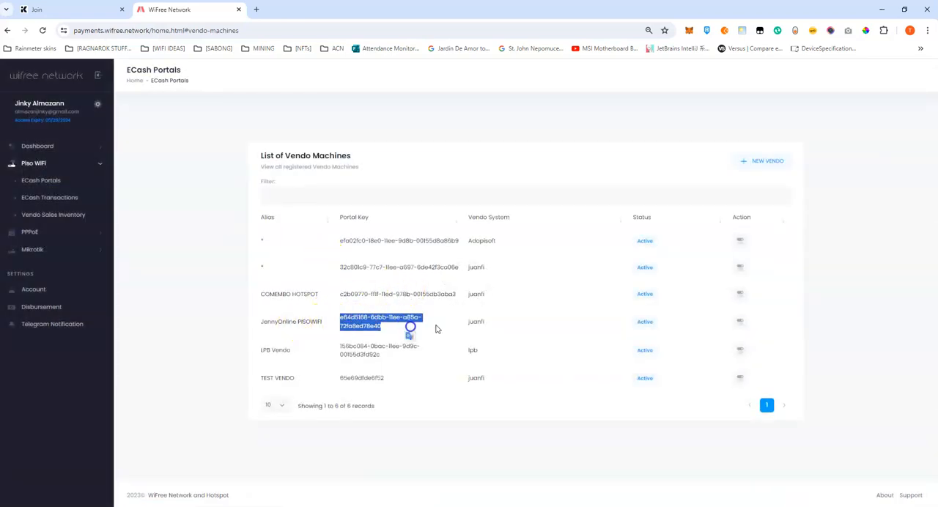
pyautogui.click(740, 321)
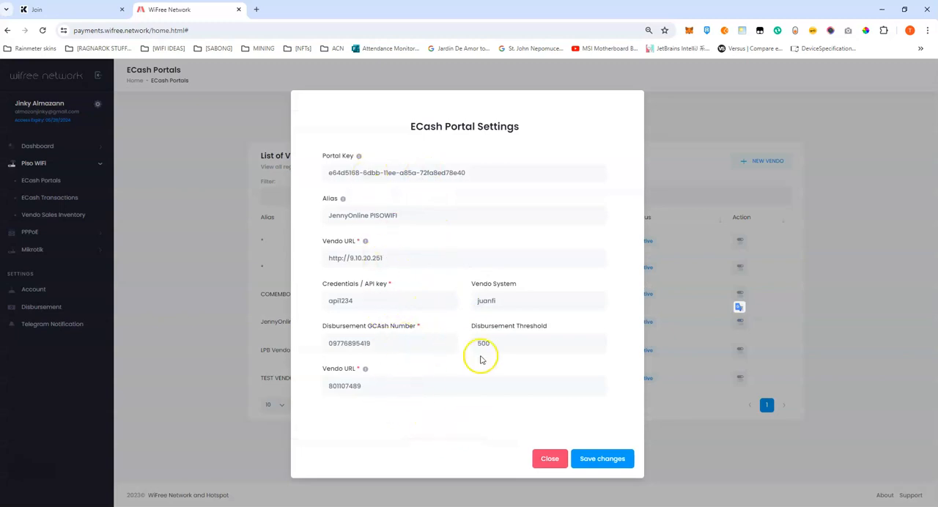
pyautogui.click(543, 460)
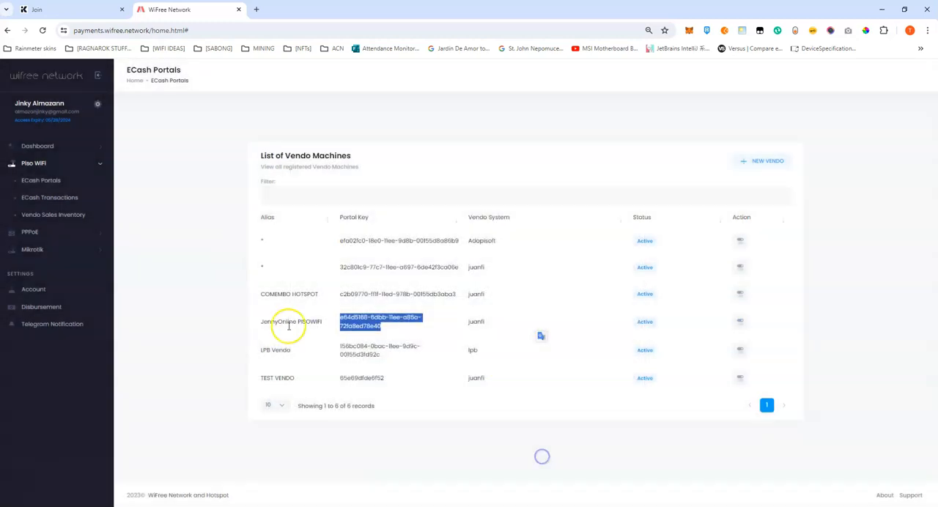
pyautogui.click(239, 297)
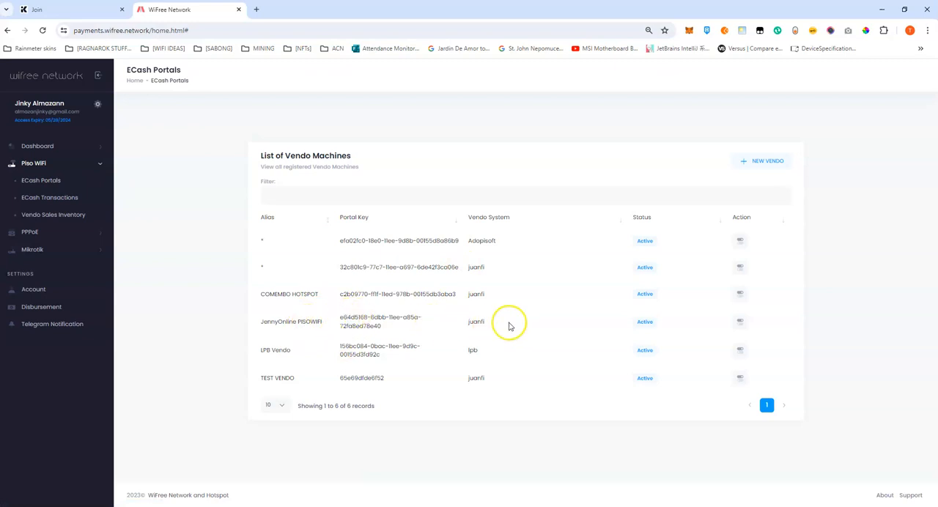
# Look at the form for adding a new vendo machine, close it, and highlight the JennyOnline PISOWIFI portal key.
pyautogui.click(738, 162)
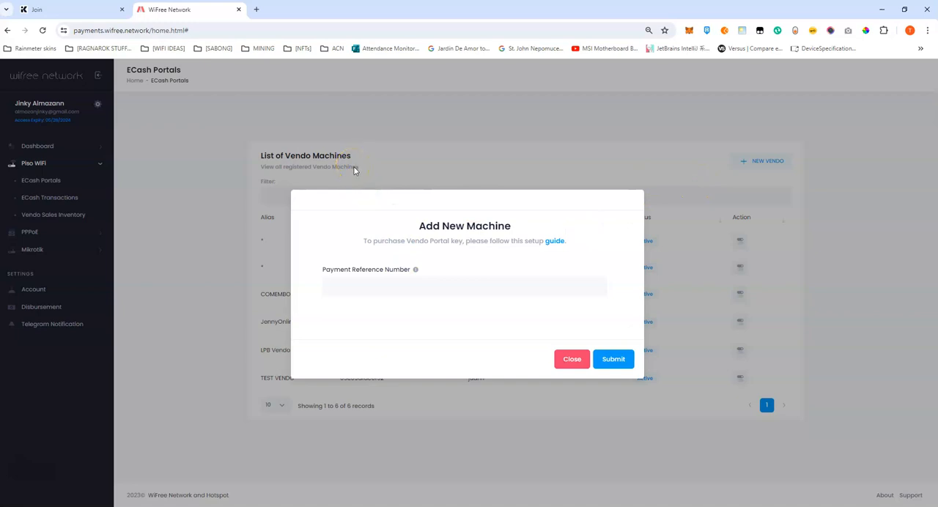
pyautogui.click(571, 359)
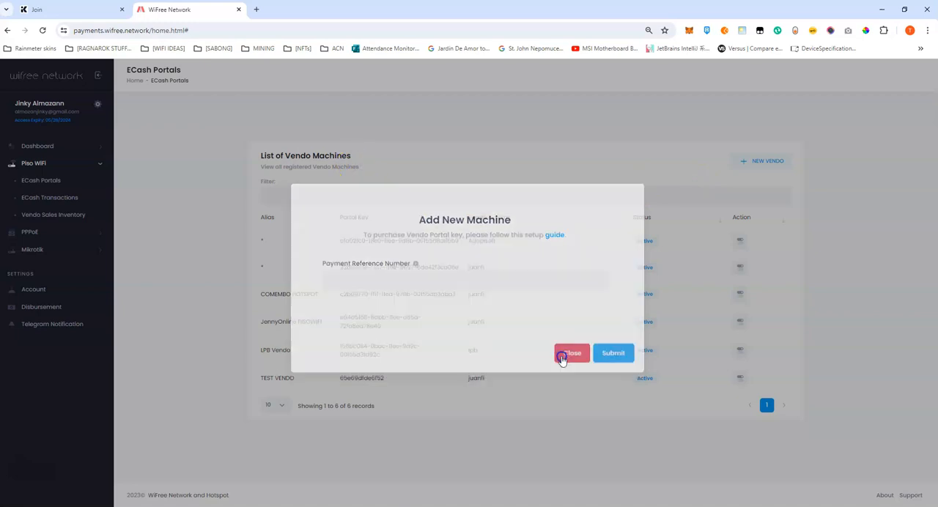
pyautogui.moveTo(341, 318); pyautogui.dragTo(374, 333)
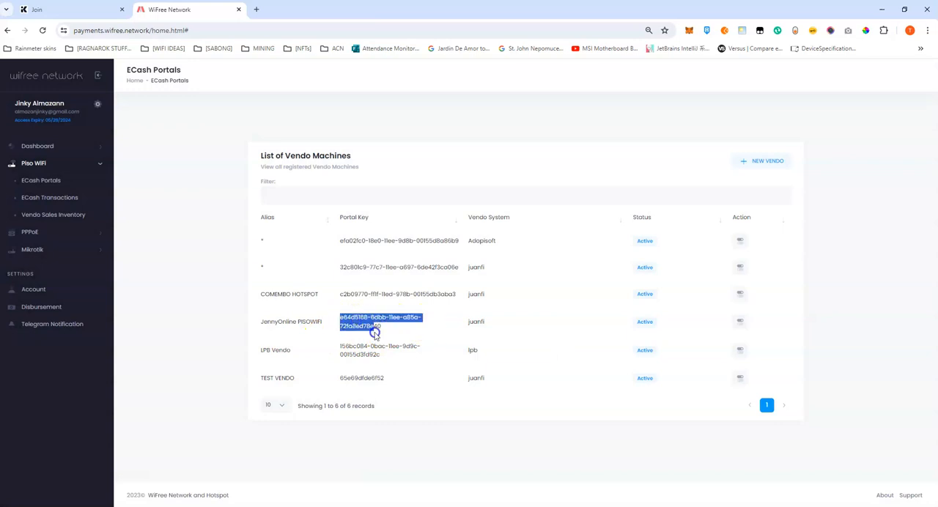
pyautogui.click(283, 320)
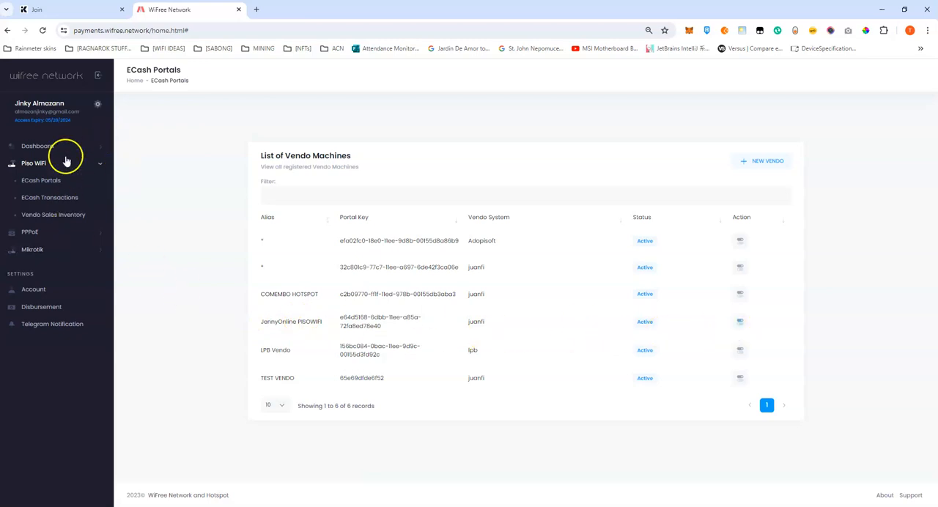
# Inspect the Mikrotik credentials form of JennyOnline PISOWIFI in the Mikrotik configuration and close it without changes.
pyautogui.click(50, 250)
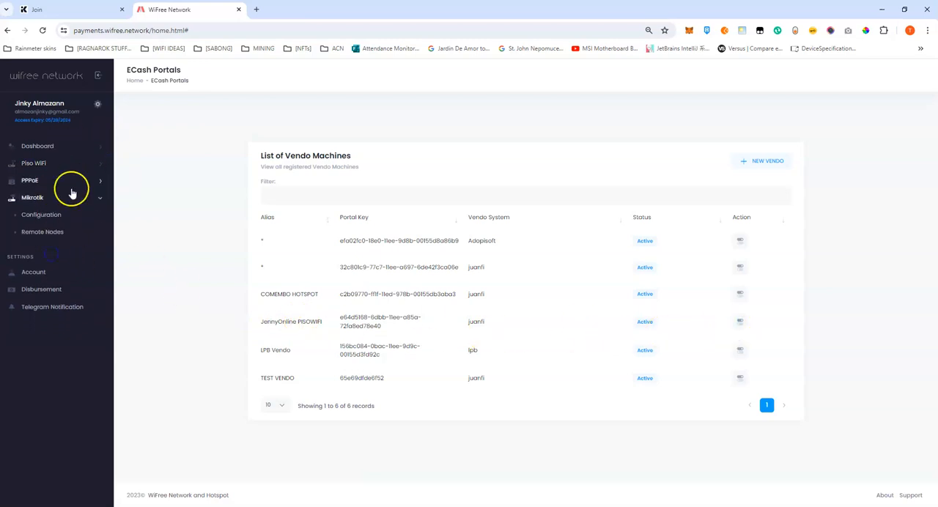
pyautogui.click(38, 217)
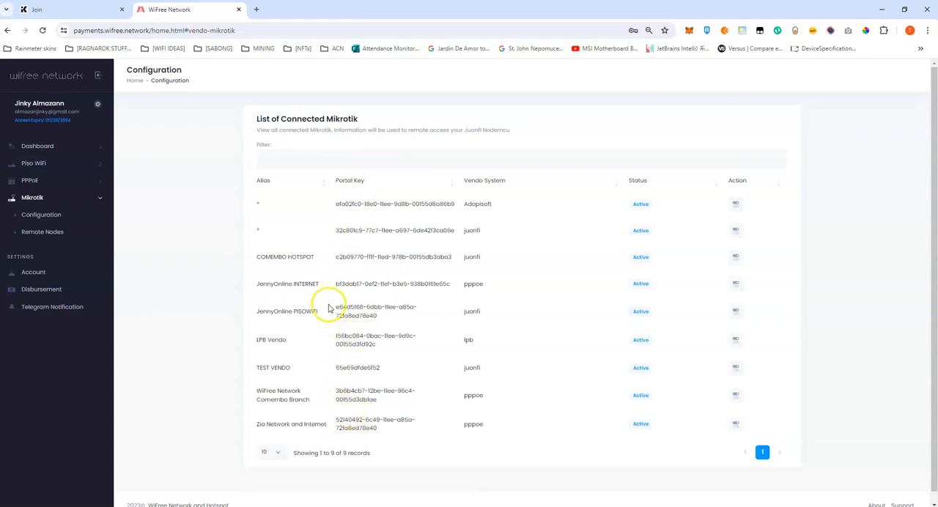
pyautogui.moveTo(261, 314); pyautogui.dragTo(665, 316)
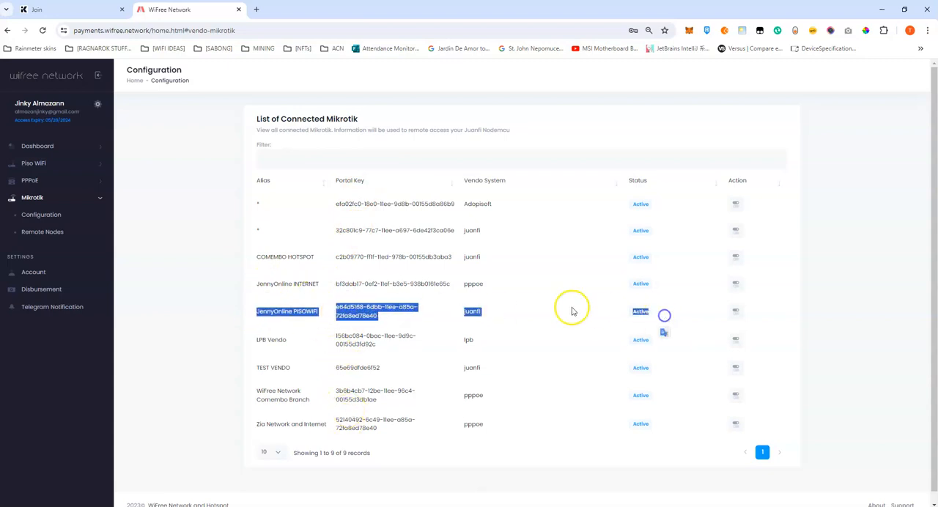
pyautogui.click(526, 307)
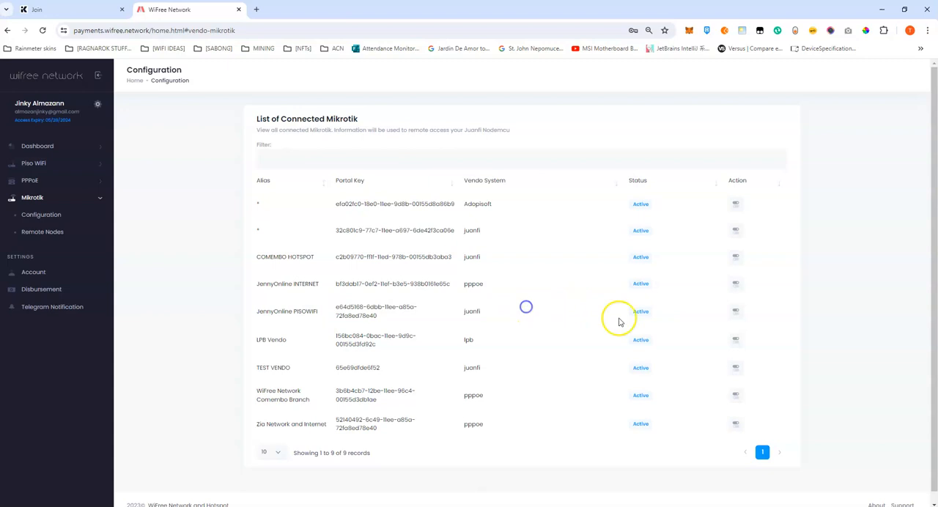
pyautogui.click(737, 312)
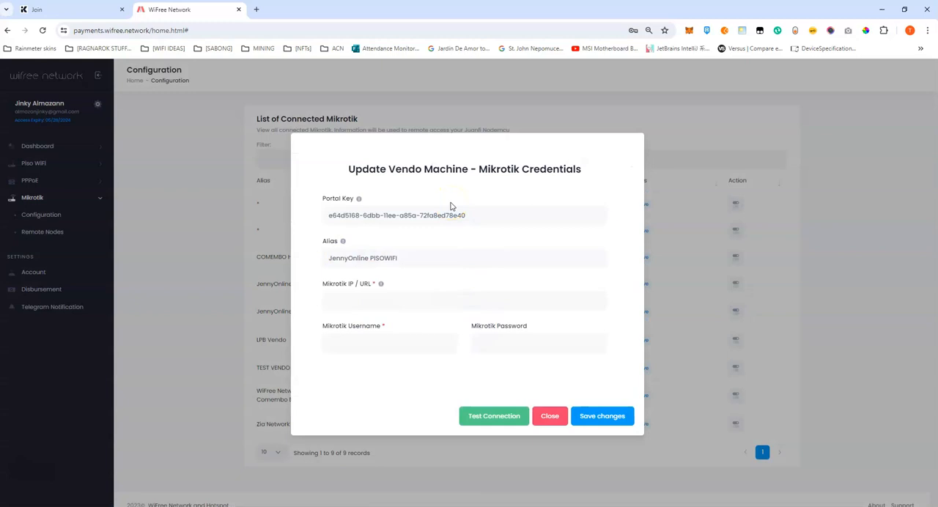
pyautogui.click(368, 301)
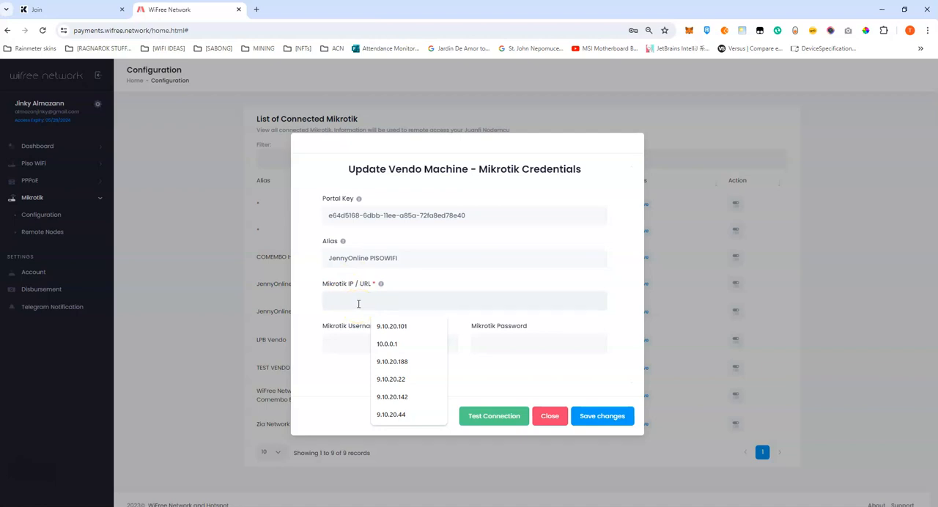
pyautogui.click(546, 417)
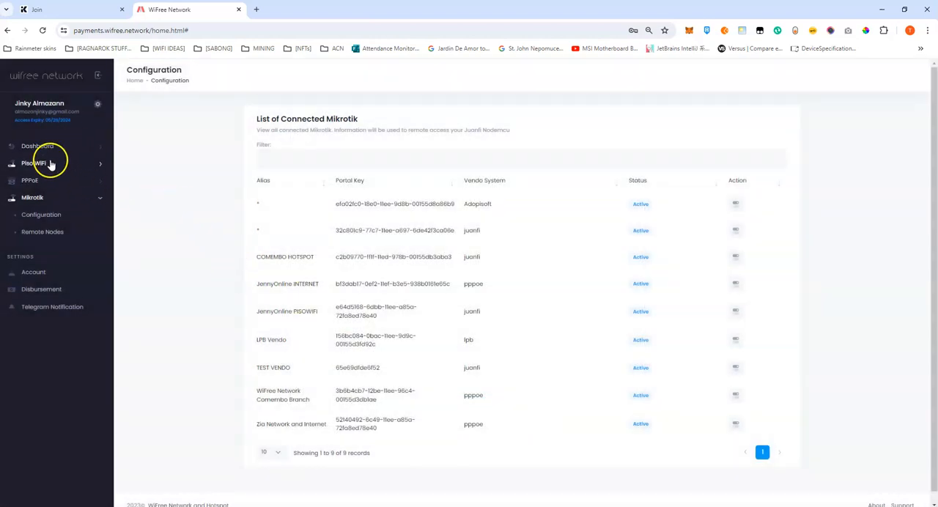
# Copy the IP address 9.10.20.251 from the Vendo URL in the JennyOnline PISOWIFI ECash portal settings and close them.
pyautogui.click(53, 165)
pyautogui.click(53, 184)
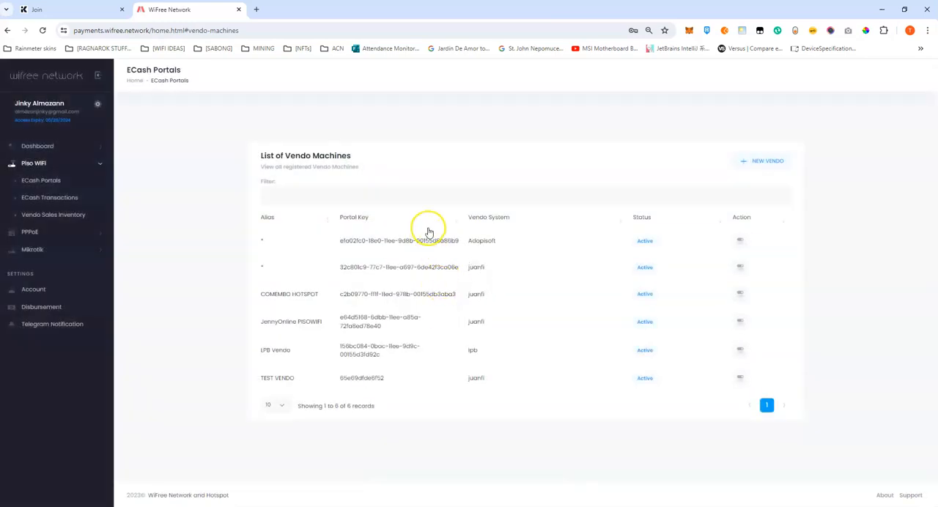
pyautogui.moveTo(259, 328); pyautogui.dragTo(374, 322)
pyautogui.click(373, 322)
pyautogui.click(741, 323)
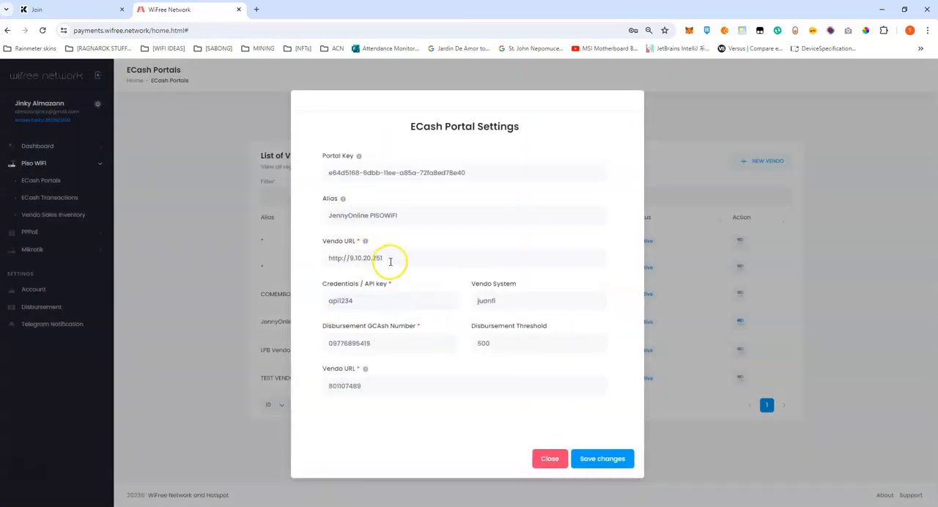
pyautogui.rightClick(359, 259)
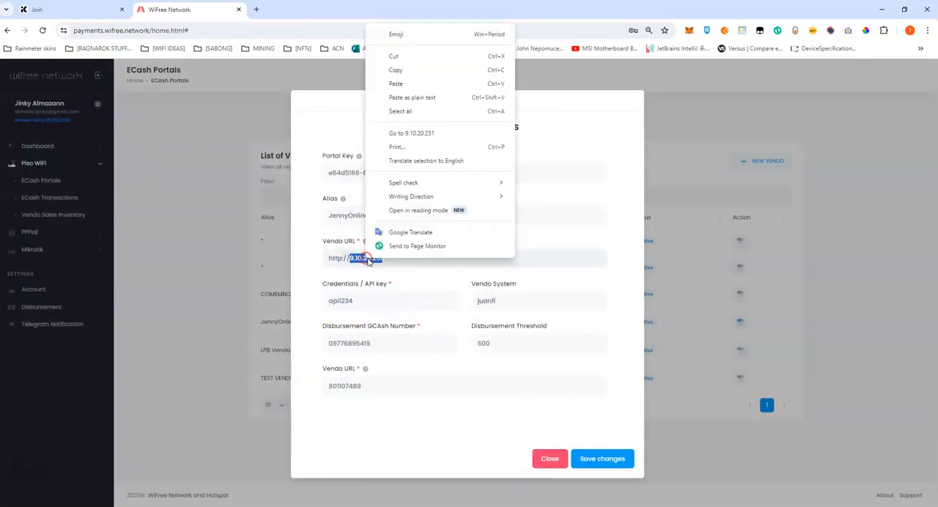
pyautogui.click(402, 72)
pyautogui.click(550, 459)
# Open the Mikrotik credentials form of JennyOnline PISOWIFI from the list of connected Mikrotik devices.
pyautogui.click(53, 249)
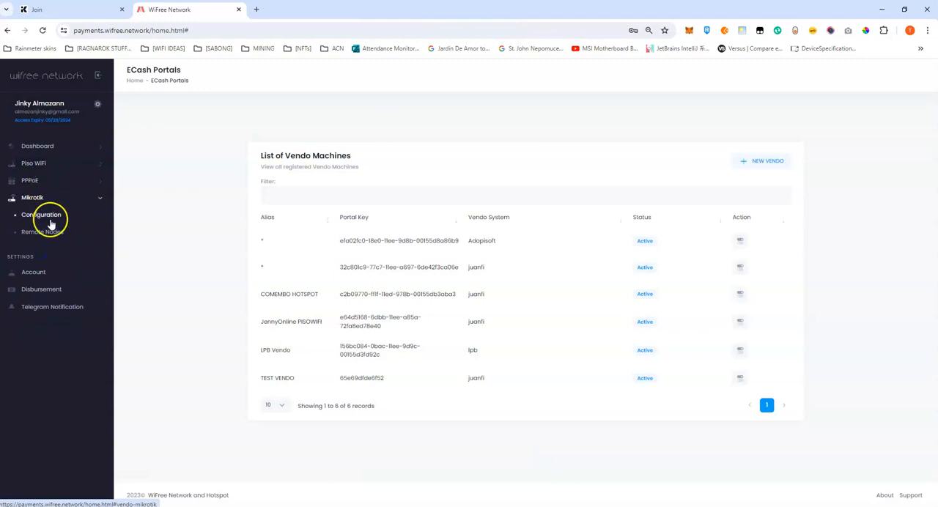
pyautogui.click(44, 216)
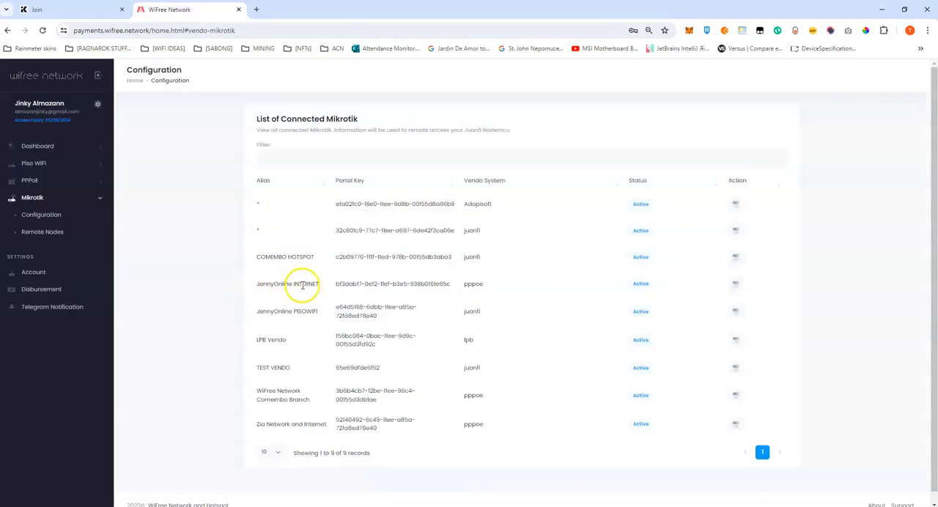
pyautogui.click(736, 284)
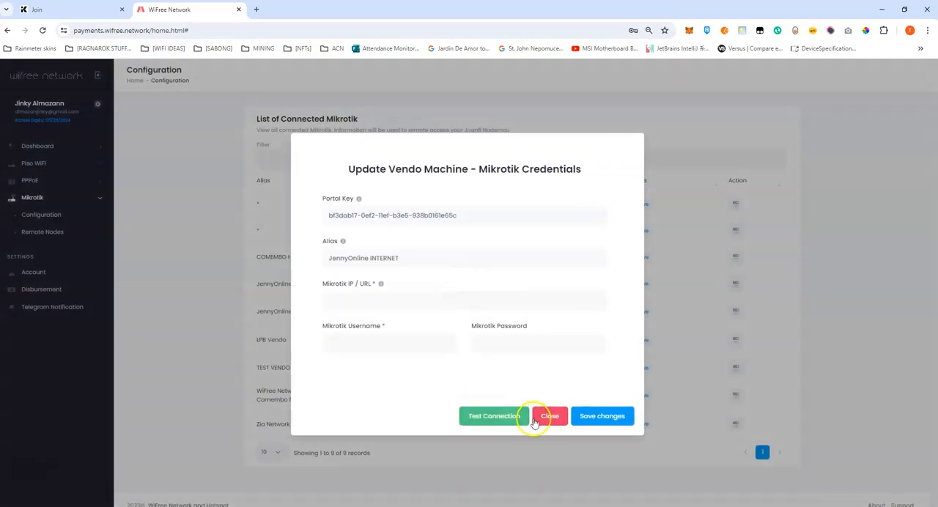
pyautogui.click(546, 417)
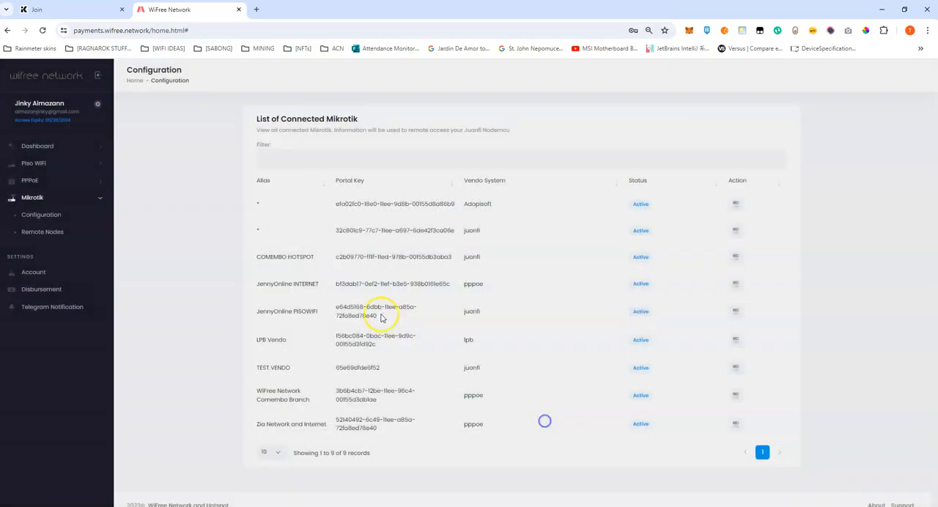
pyautogui.click(736, 311)
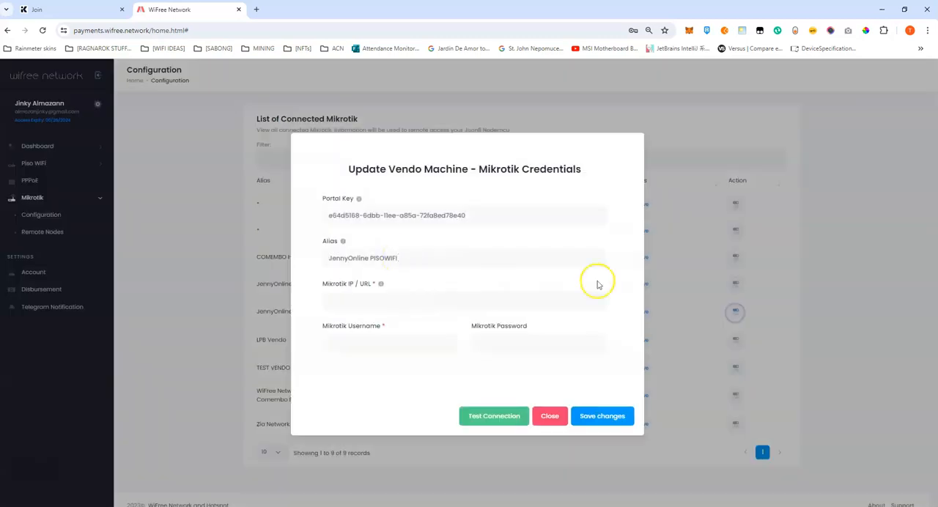
# Enter the Mikrotik IP 9.10.20.251, username admin and the Mikrotik password, and test the connection.
pyautogui.click(352, 301)
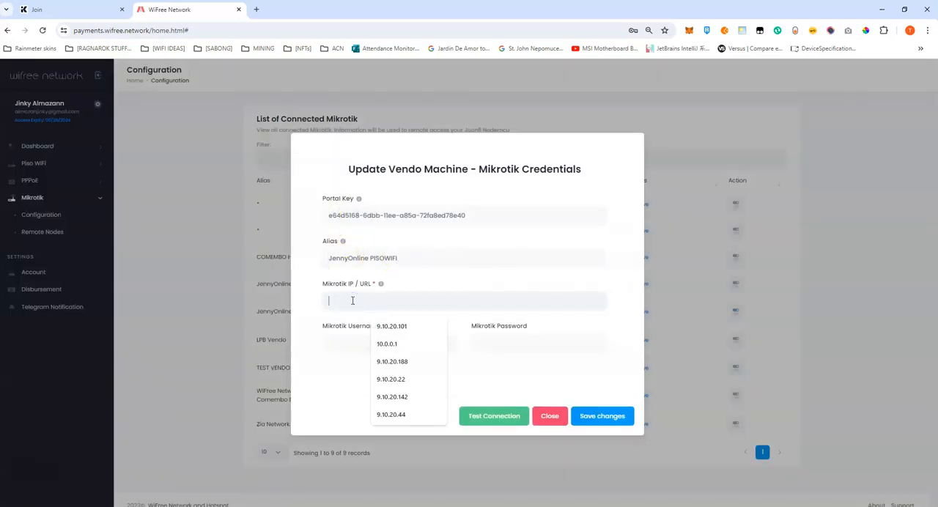
pyautogui.hotkey('ctrl', 'v')
pyautogui.click(353, 302)
pyautogui.click(375, 347)
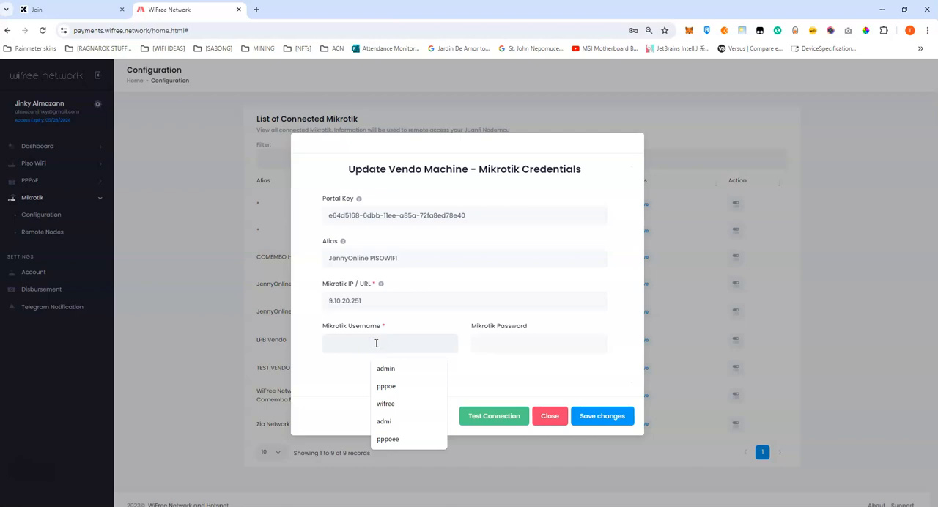
pyautogui.write('admin')
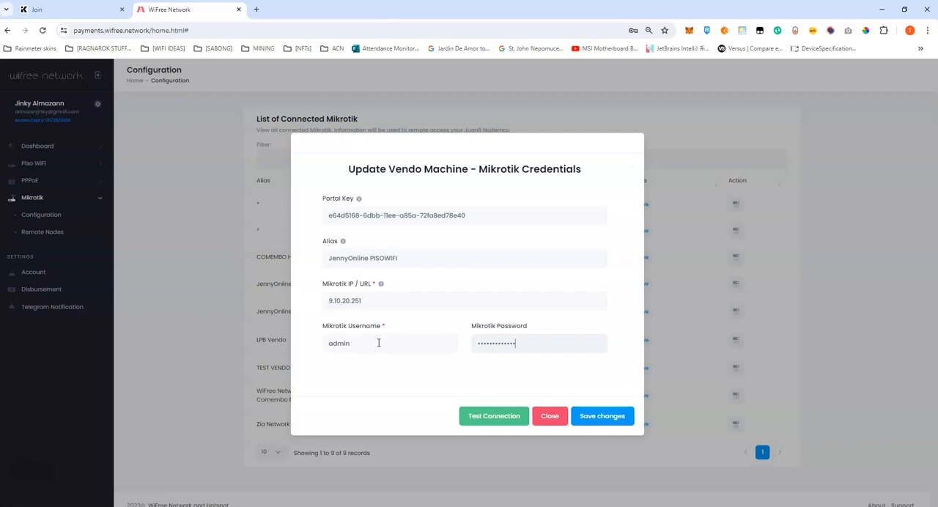
pyautogui.click(487, 416)
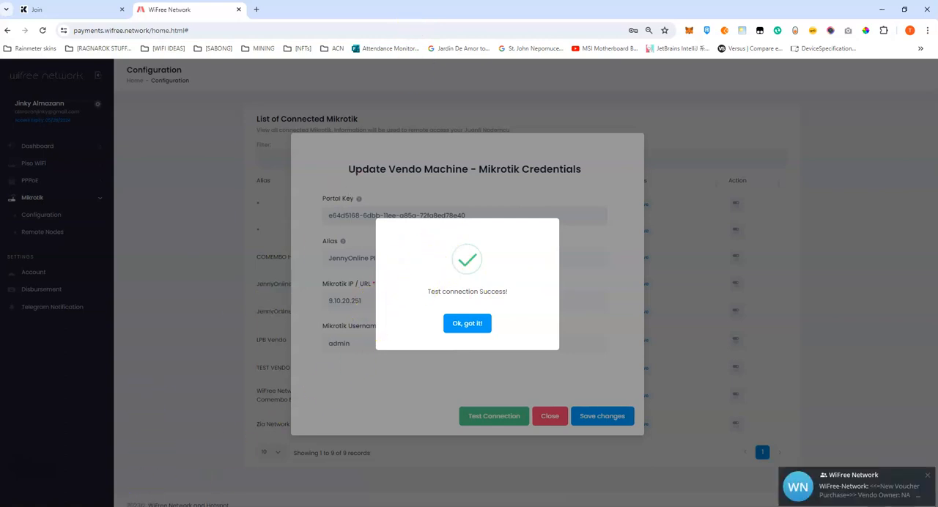
# Switch to the JennyOnline WinBox session and check the api entry in the IP service list.
pyautogui.moveTo(159, 506)
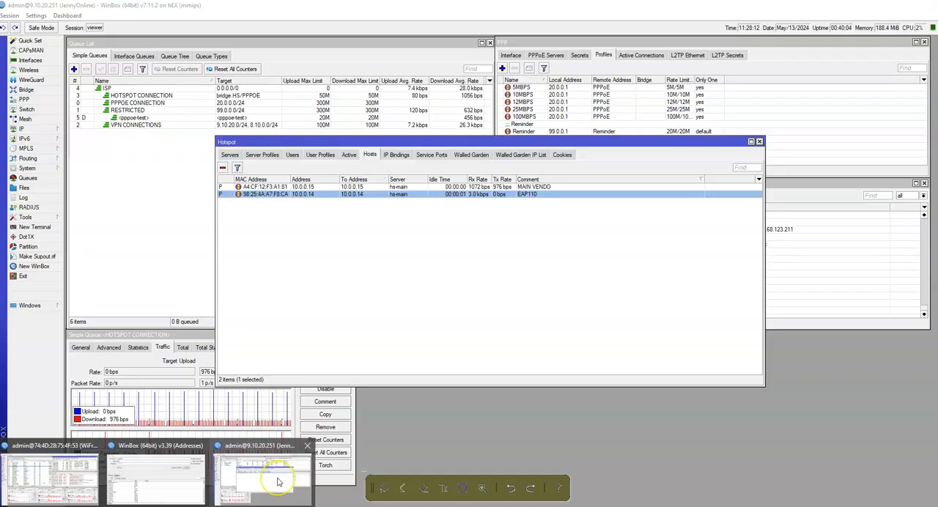
pyautogui.click(827, 243)
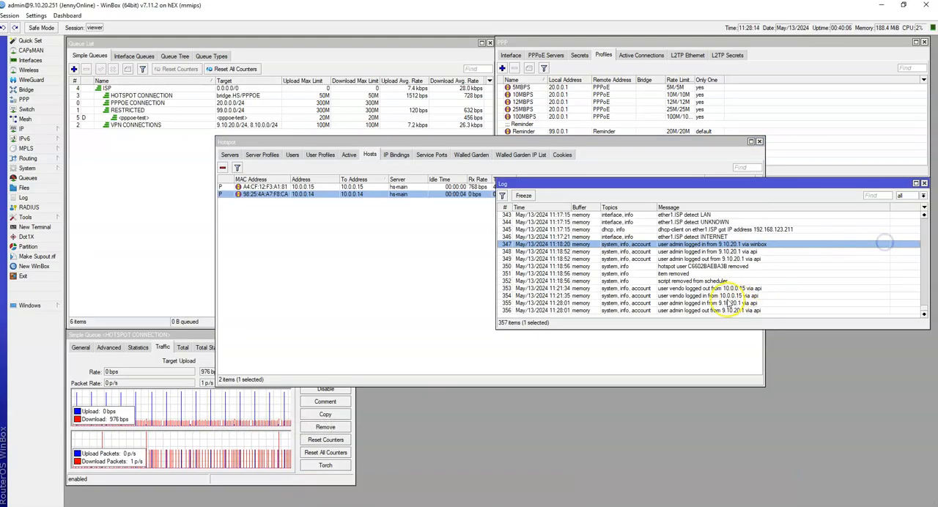
pyautogui.click(46, 129)
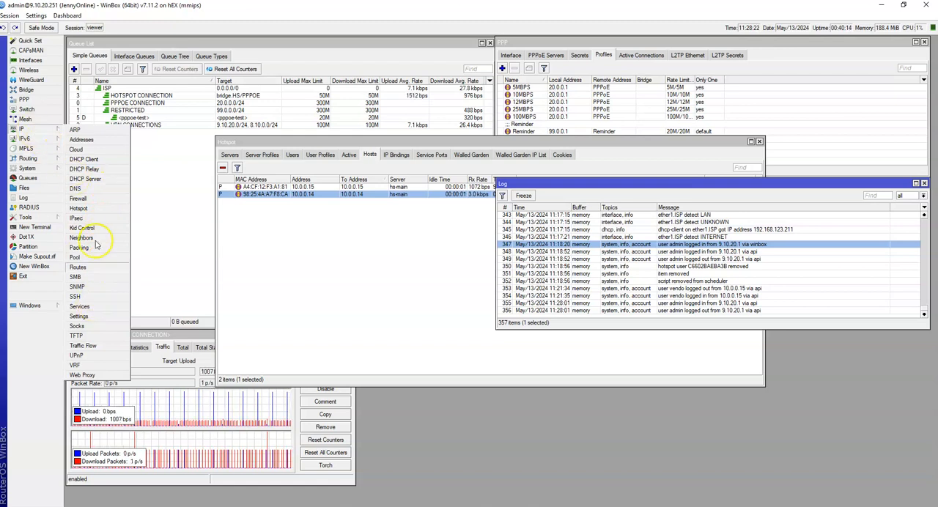
pyautogui.click(80, 307)
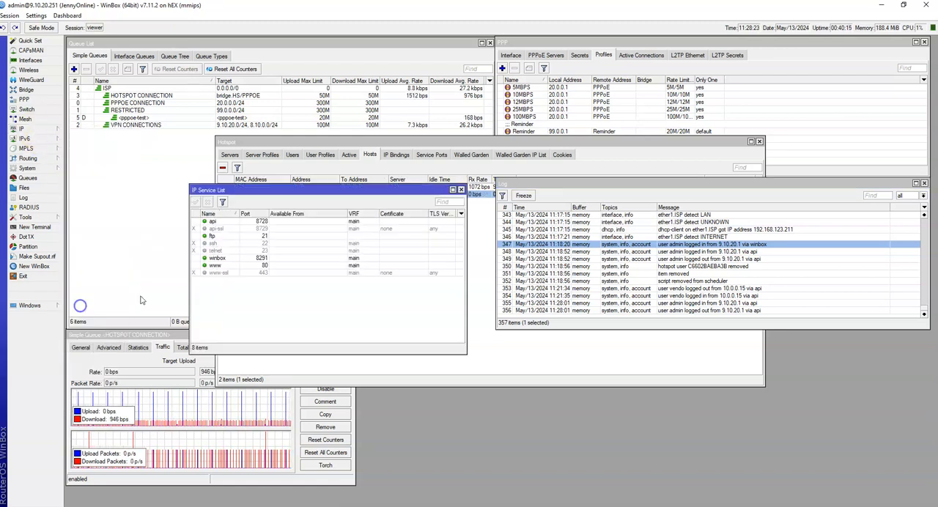
pyautogui.click(214, 222)
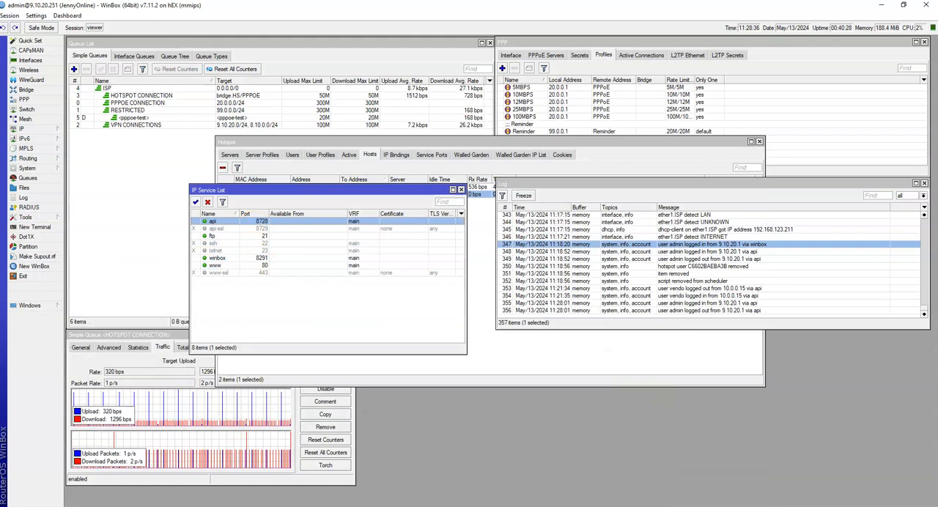
# Return to the WiFree Network portal, retest the JennyOnline PISOWIFI Mikrotik connection and save the credentials.
pyautogui.moveTo(104, 506)
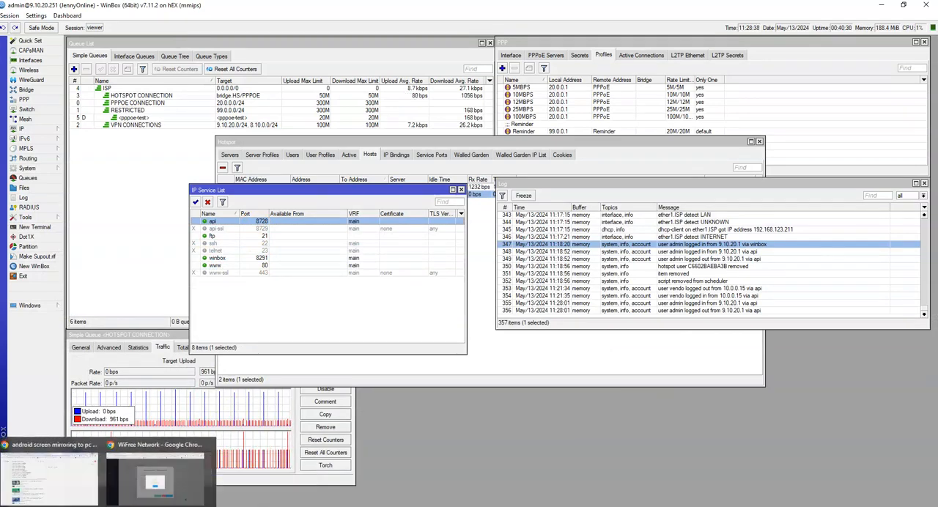
pyautogui.click(151, 473)
pyautogui.click(467, 321)
pyautogui.click(380, 307)
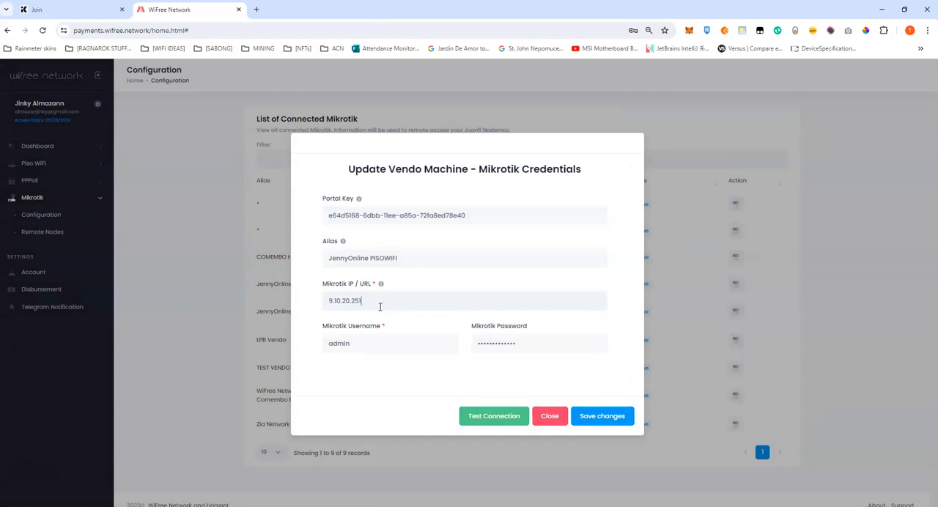
pyautogui.click(473, 416)
pyautogui.click(458, 327)
pyautogui.click(601, 421)
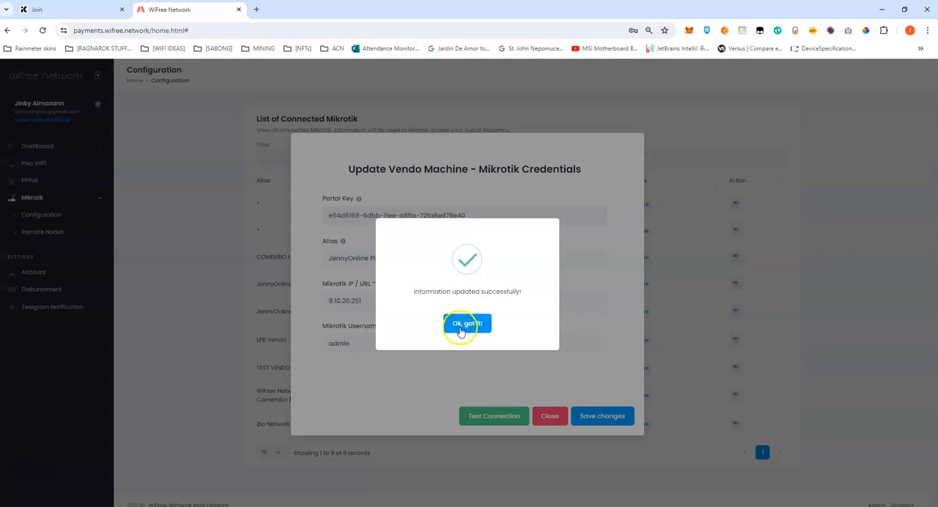
pyautogui.click(460, 328)
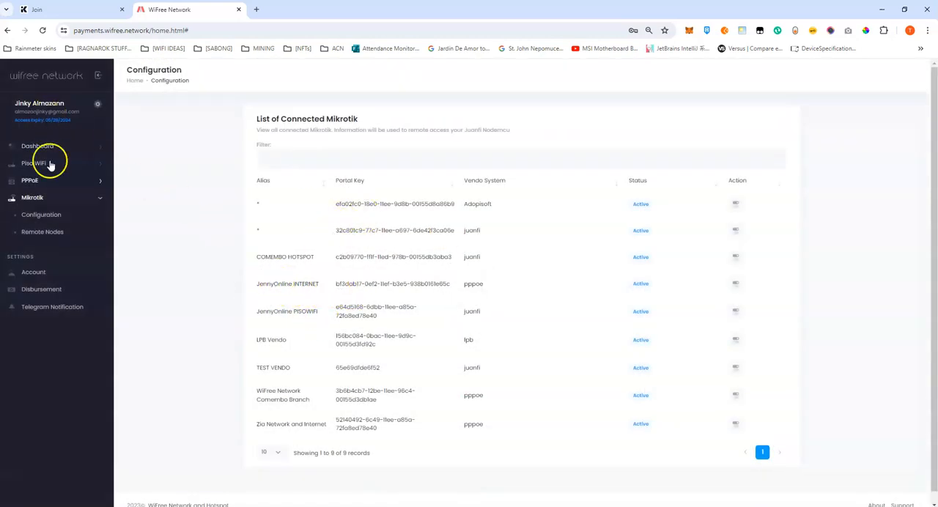
# Show the remote nodes of the JennyOnline PISOWIFI portal key and start adding a new node.
pyautogui.click(53, 232)
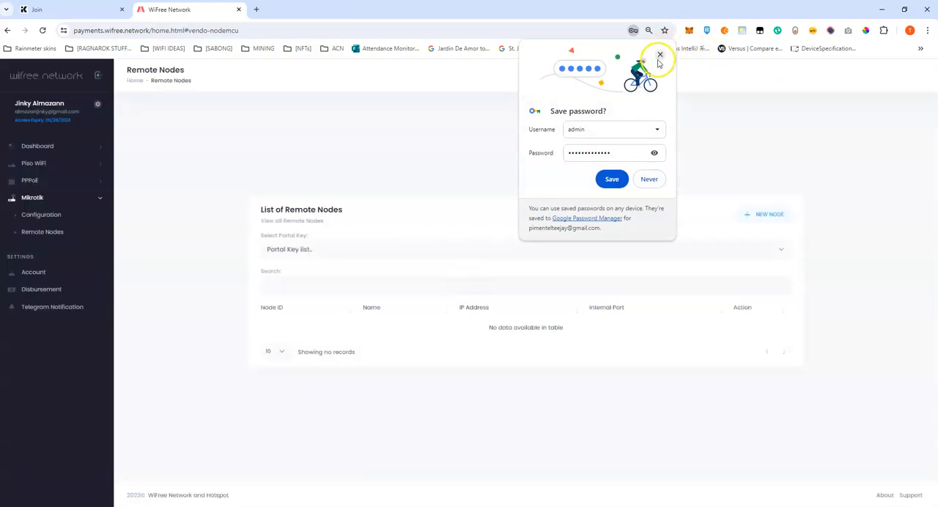
pyautogui.click(660, 54)
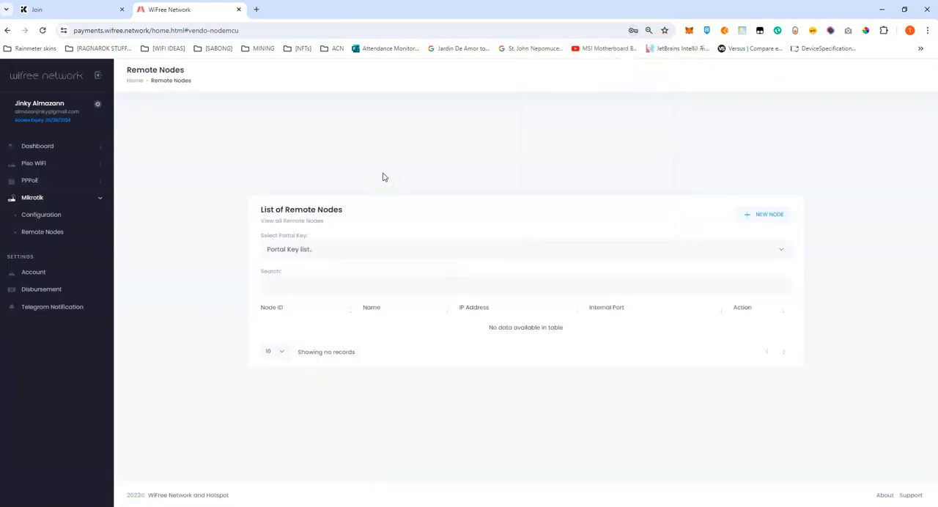
pyautogui.click(315, 251)
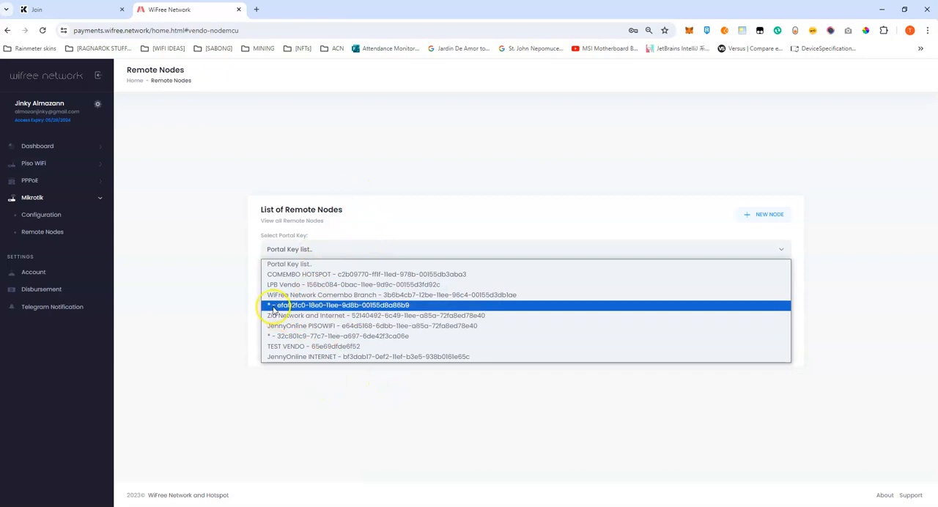
pyautogui.click(363, 327)
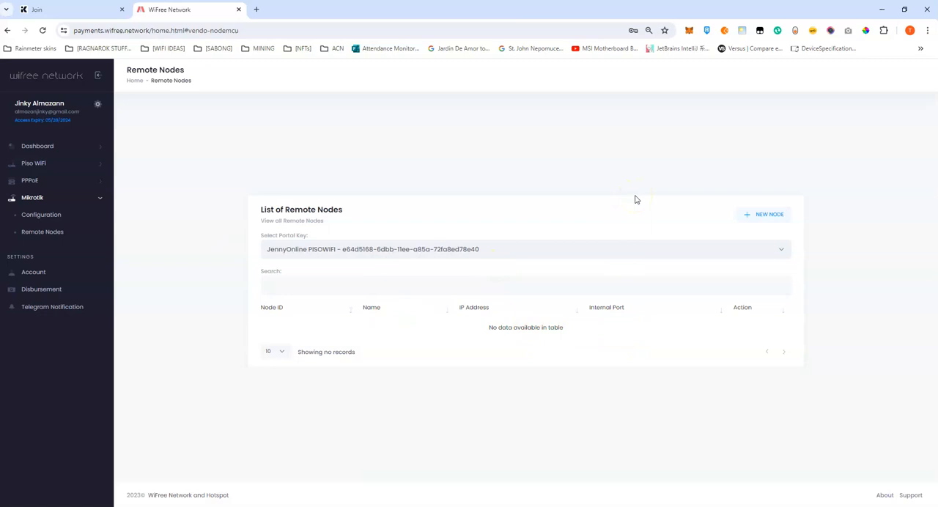
pyautogui.click(762, 215)
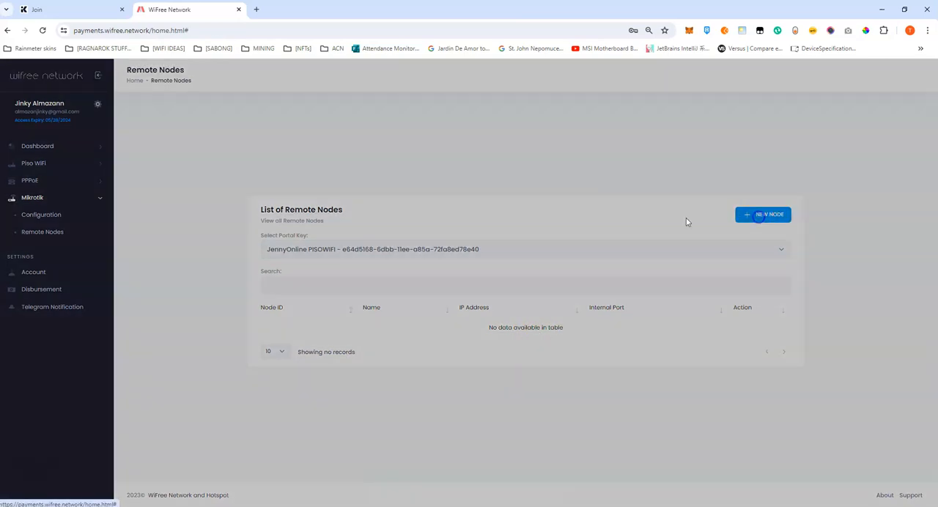
pyautogui.click(384, 260)
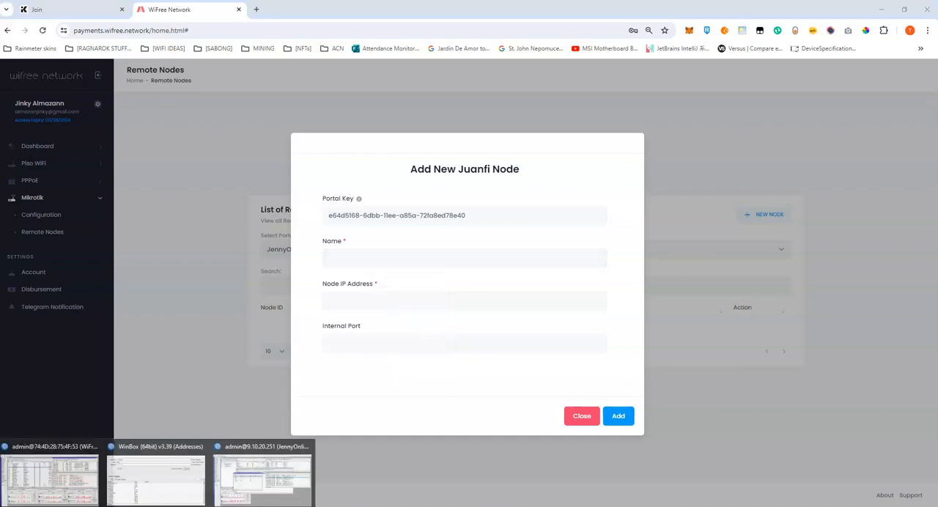
# Look up the MAIN VENDO IP address among the hotspot hosts in WinBox, closing the IP service list.
pyautogui.click(271, 480)
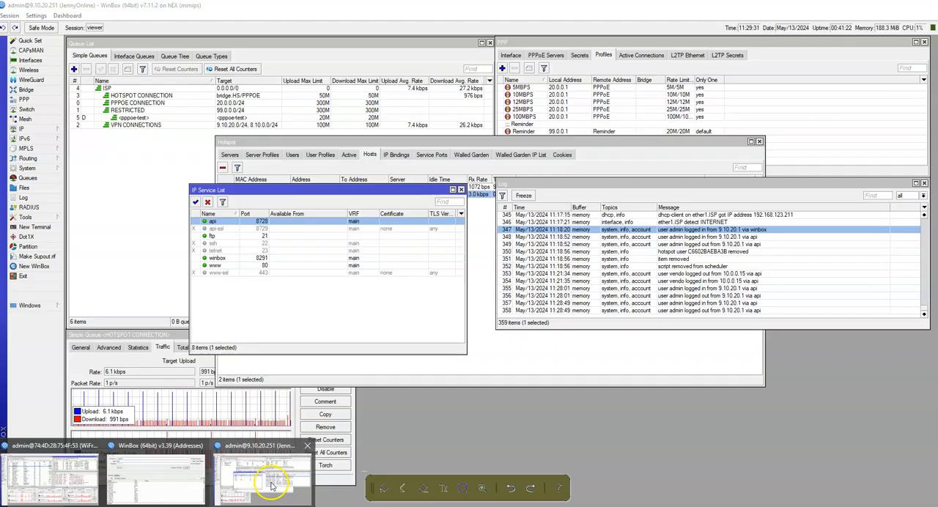
pyautogui.click(461, 189)
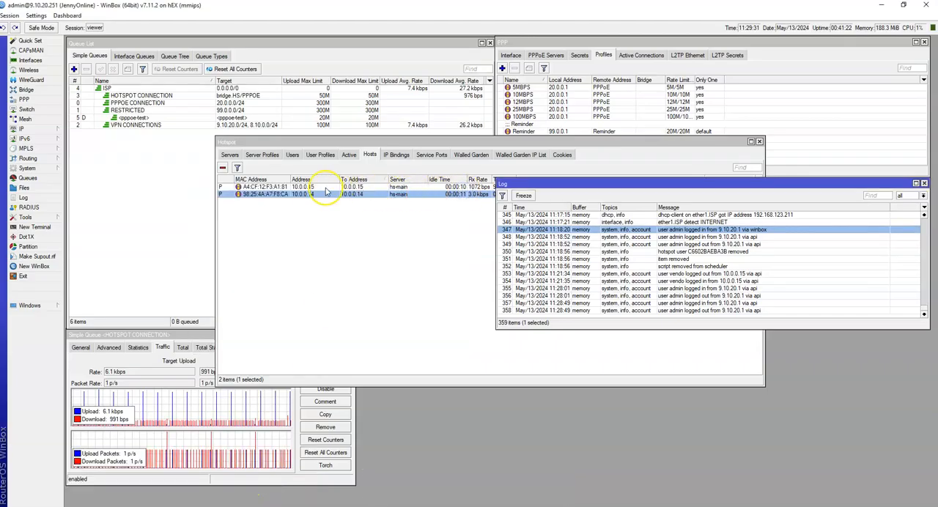
pyautogui.click(304, 187)
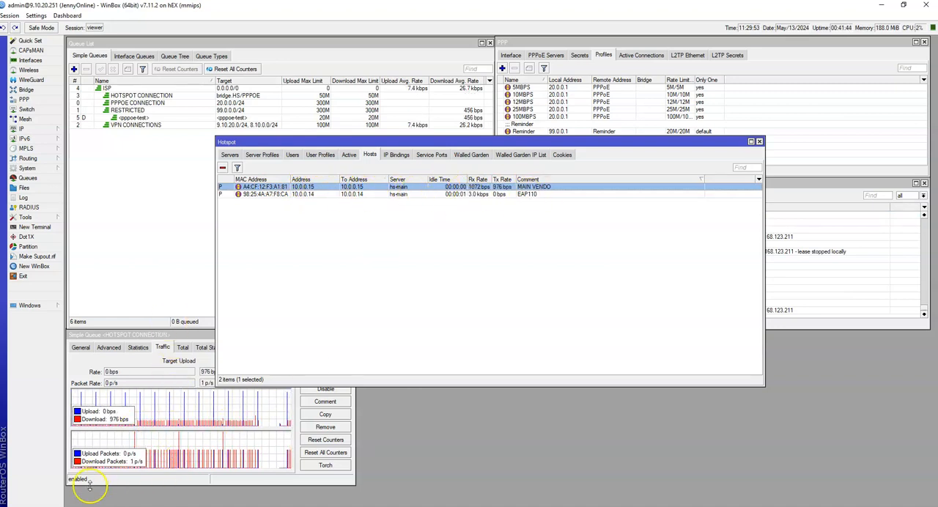
# Return to the new node form in the WiFree Network portal and name the node NODEMCU VENDO.
pyautogui.click(169, 482)
pyautogui.click(369, 257)
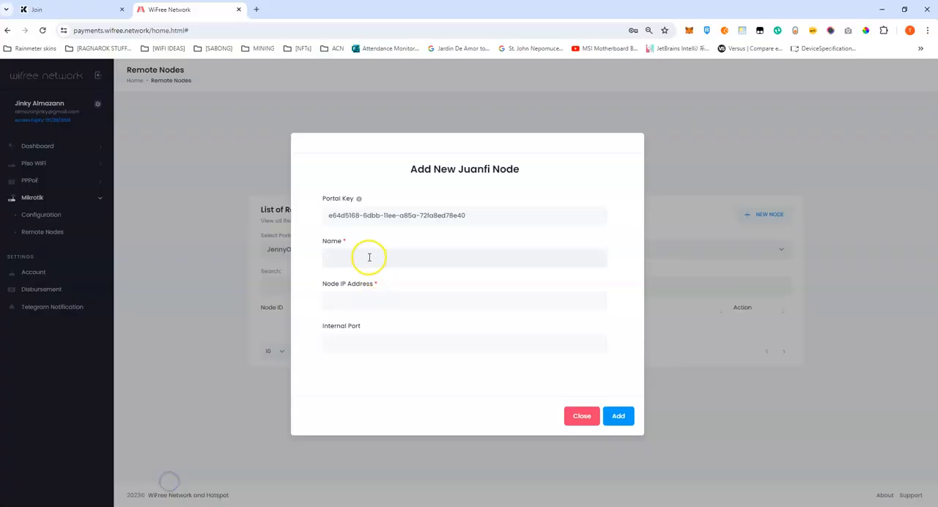
pyautogui.write('NODEMCU VIN')
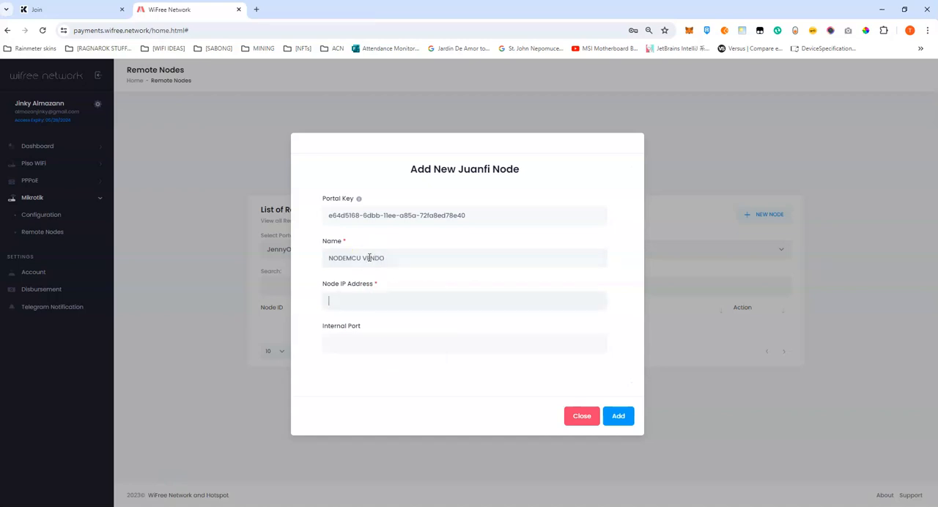
# Recheck the MAIN VENDO address in WinBox and set the node IP address to 10.0.0.15 in the portal.
pyautogui.click(345, 295)
pyautogui.moveTo(147, 503)
pyautogui.click(264, 480)
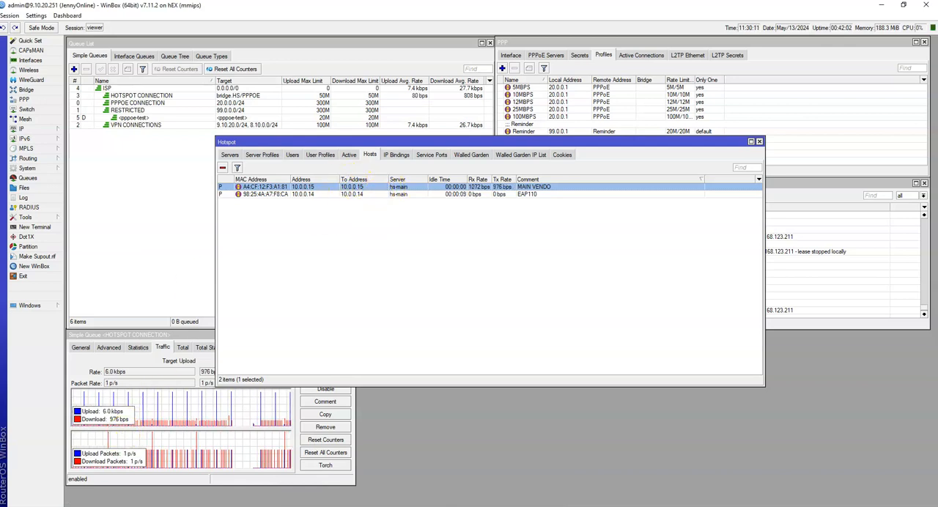
pyautogui.moveTo(105, 506)
pyautogui.click(154, 477)
pyautogui.click(345, 302)
pyautogui.write('10.0.0.15')
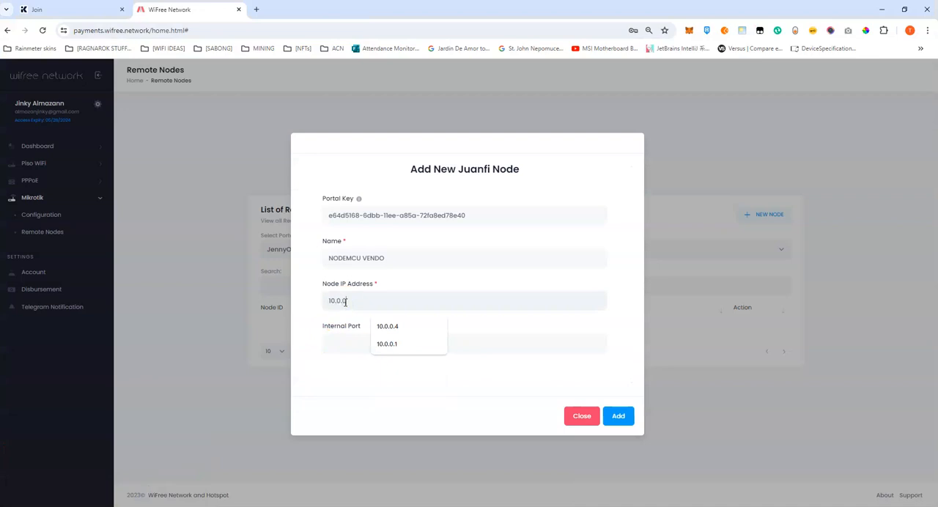
# Set the internal port to 80 and add the NODEMCU VENDO node.
pyautogui.click(342, 344)
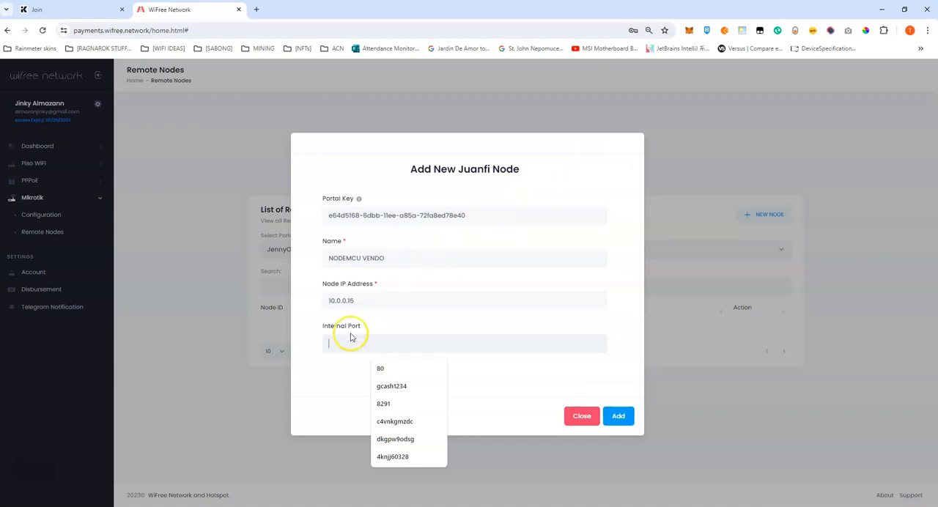
pyautogui.write('80')
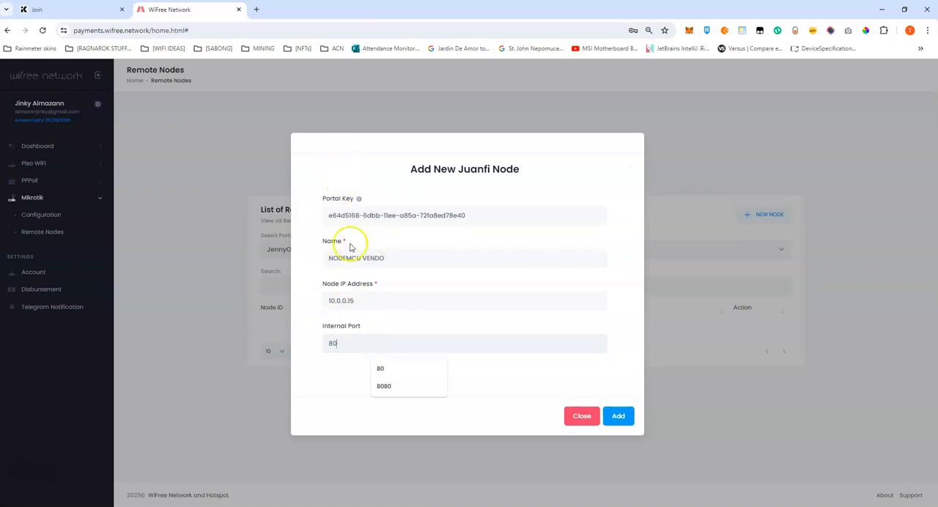
pyautogui.click(619, 416)
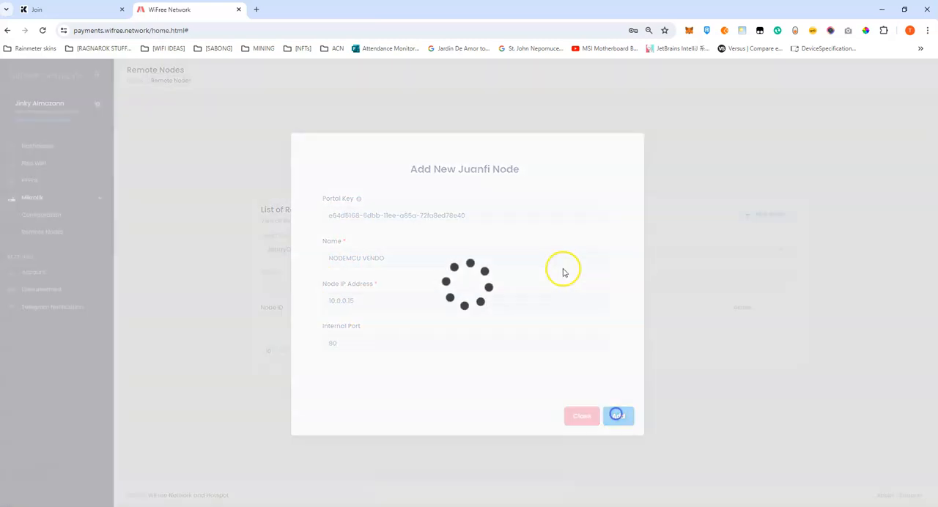
pyautogui.click(475, 323)
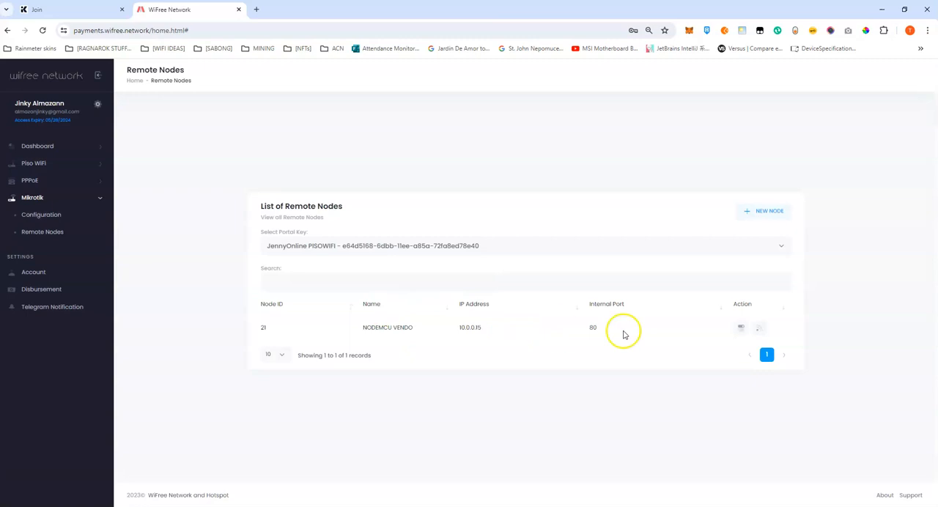
# Run the remote configuration of NODEMCU VENDO and open a new browser tab with its access link vpn.wifree.network:20251 copied.
pyautogui.click(760, 330)
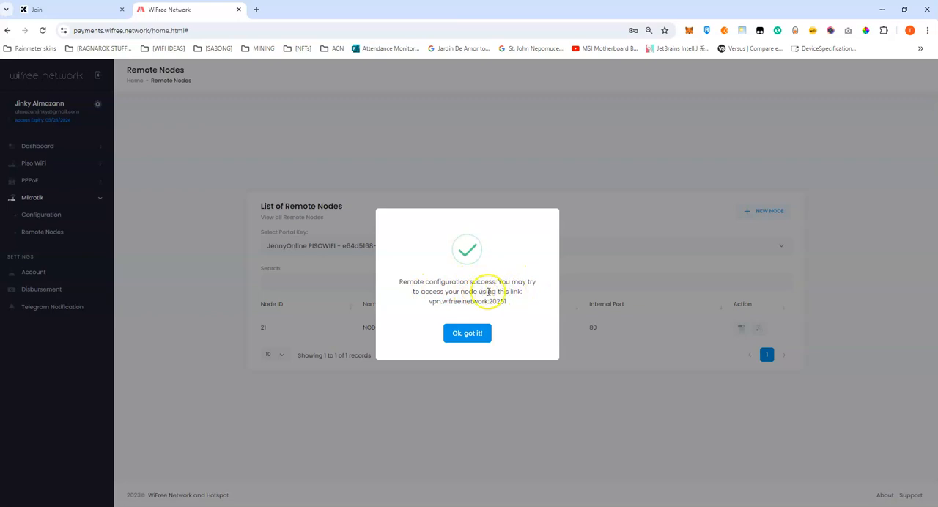
pyautogui.moveTo(431, 304); pyautogui.dragTo(497, 306)
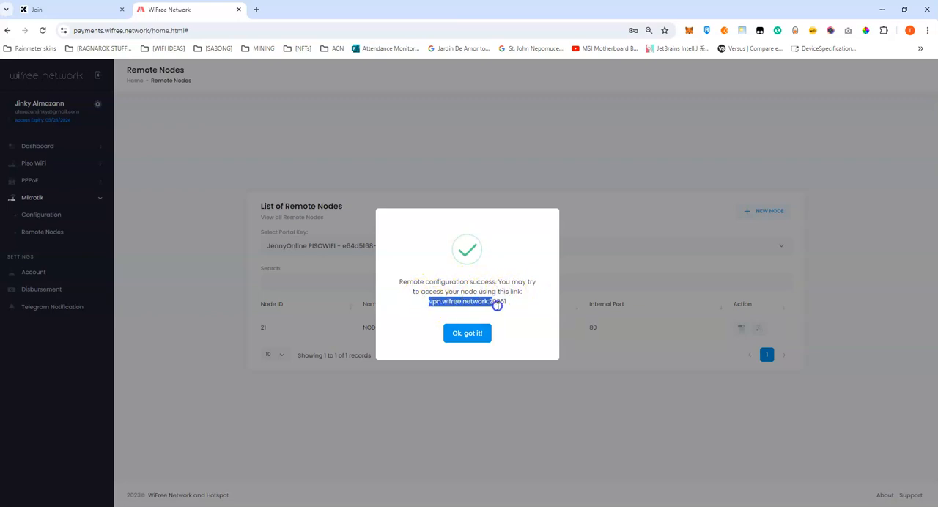
pyautogui.rightClick(478, 301)
pyautogui.click(491, 309)
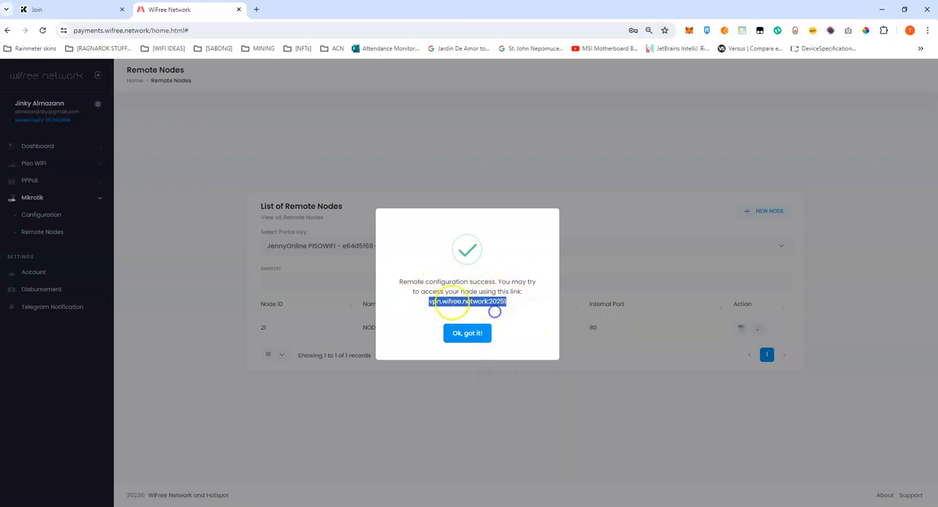
pyautogui.click(464, 339)
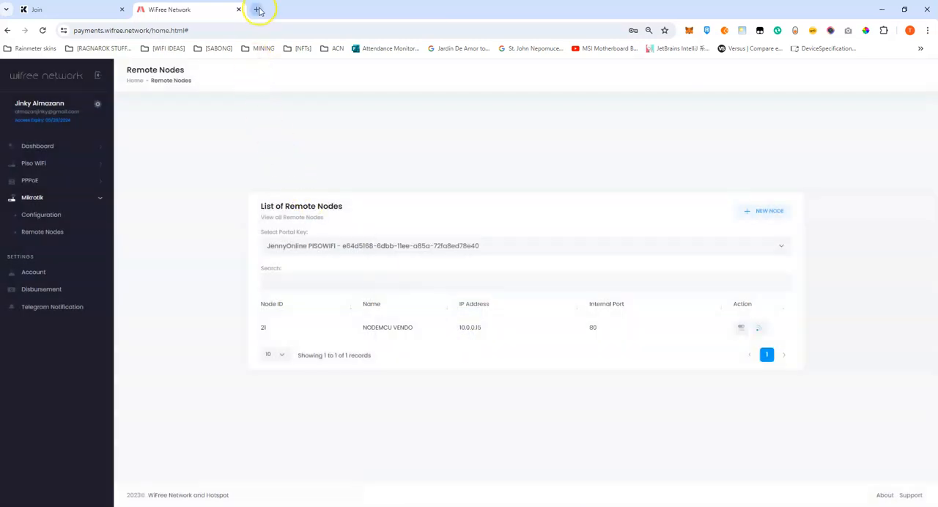
pyautogui.click(258, 10)
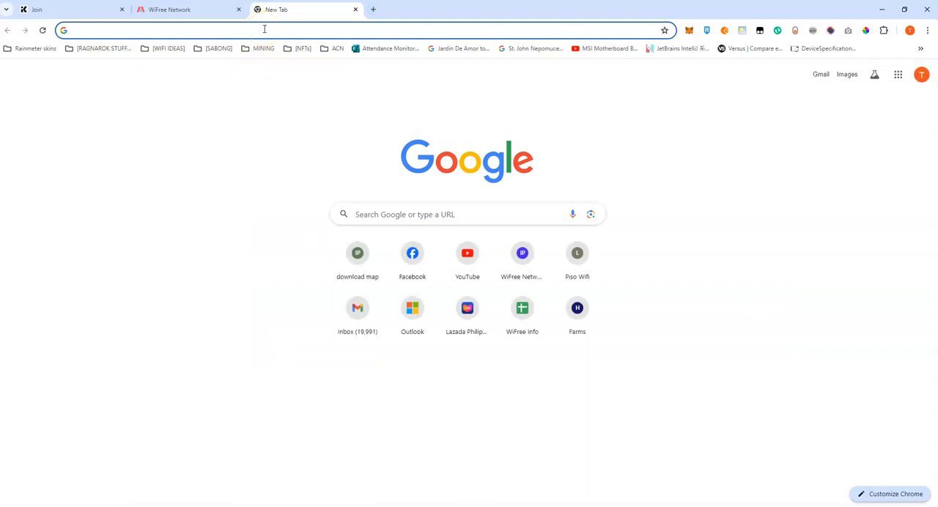
pyautogui.write('10.0.0.15/')
pyautogui.hotkey('ctrl', 'a')
pyautogui.press('BackSpace')
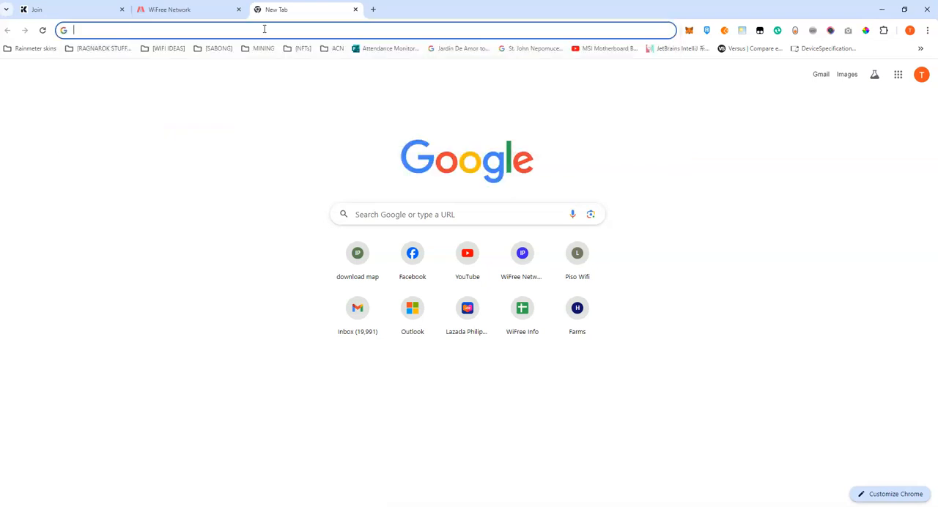
# Load the vendo's remote login page at vpn.wifree.network:20251/login using the copied link.
pyautogui.hotkey('ctrl', 'v')
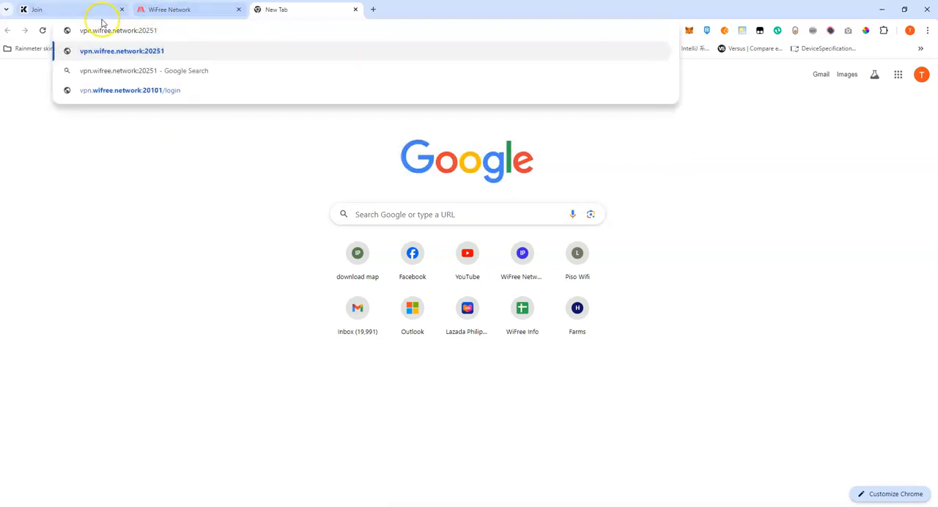
pyautogui.write('/log')
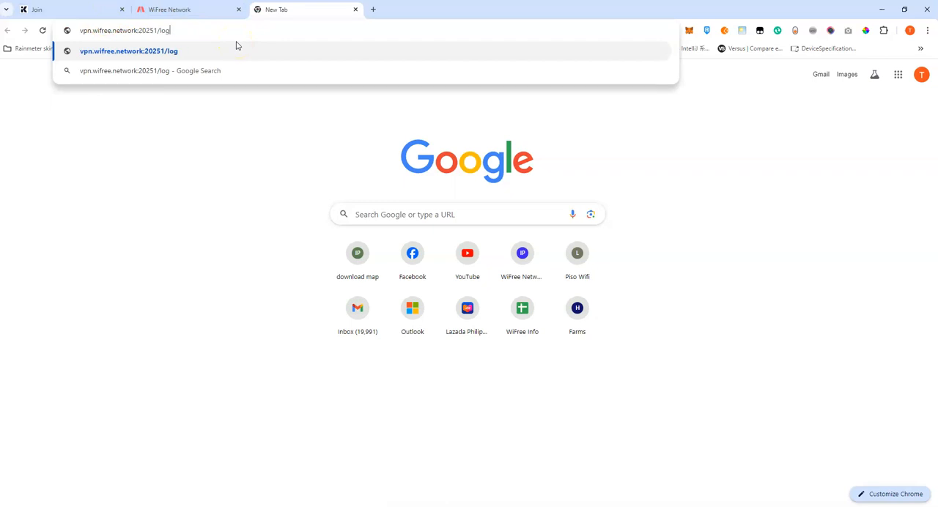
pyautogui.write('in')
pyautogui.press('Return')
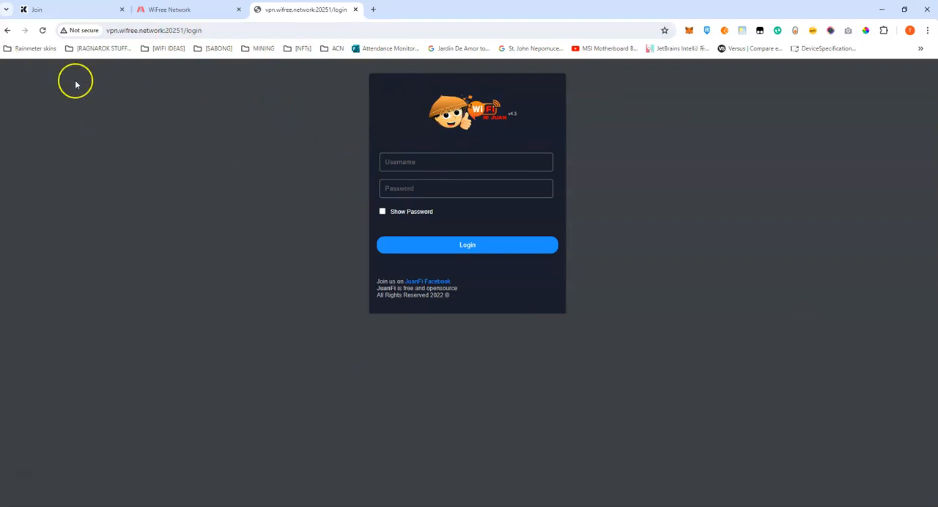
# Bring up the mirrored phone, check its Wi-Fi and mobile data status, and open Chrome on it.
pyautogui.moveTo(0, 41); pyautogui.dragTo(637, 16)
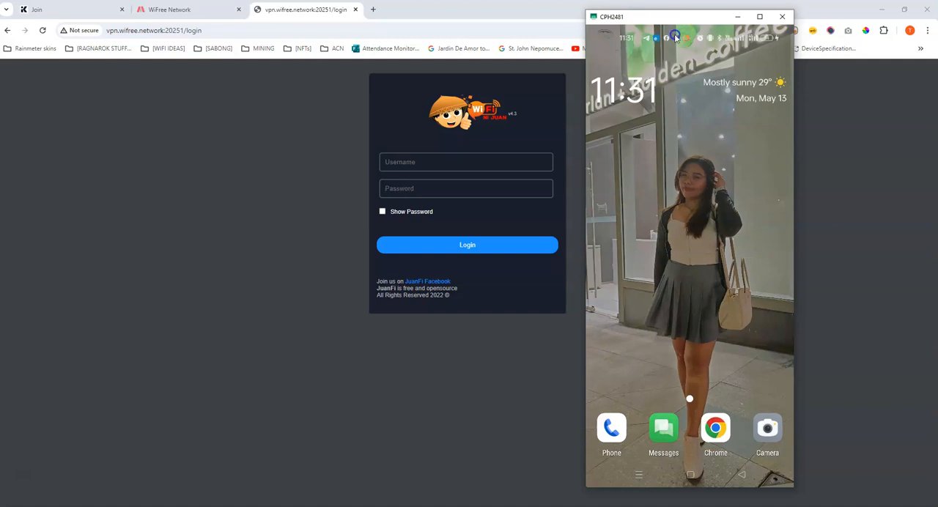
pyautogui.moveTo(670, 51); pyautogui.dragTo(692, 429)
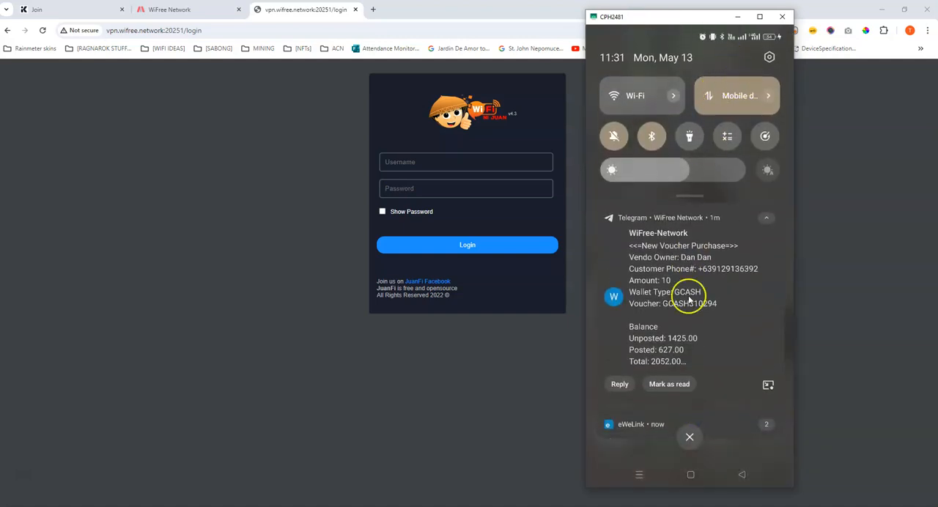
pyautogui.click(689, 437)
pyautogui.click(711, 441)
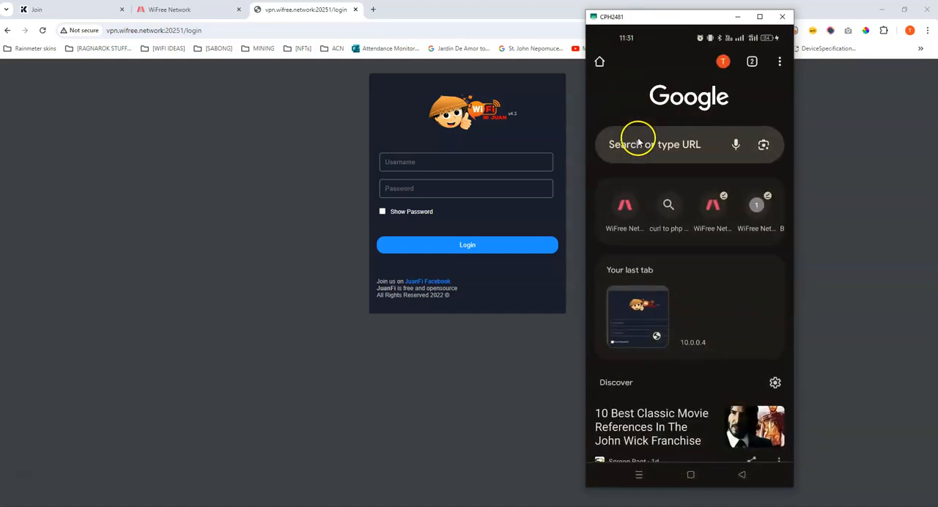
# Load vpn.wifree.network:20251/login in the phone's browser.
pyautogui.click(637, 144)
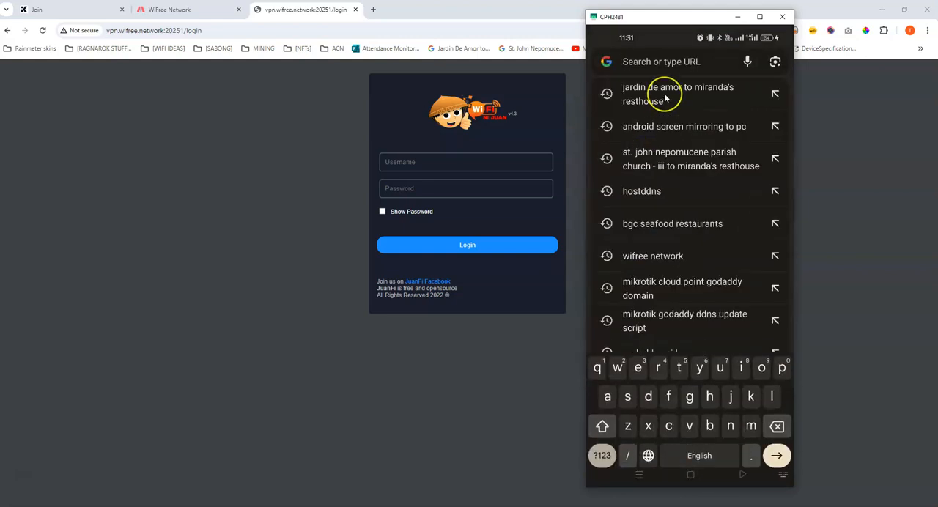
pyautogui.write('vpn.wi')
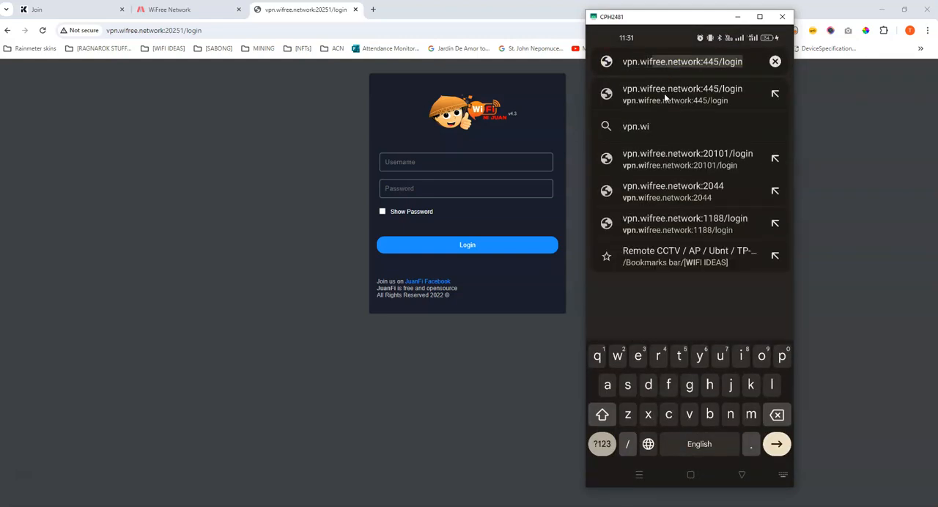
pyautogui.write('free.network:')
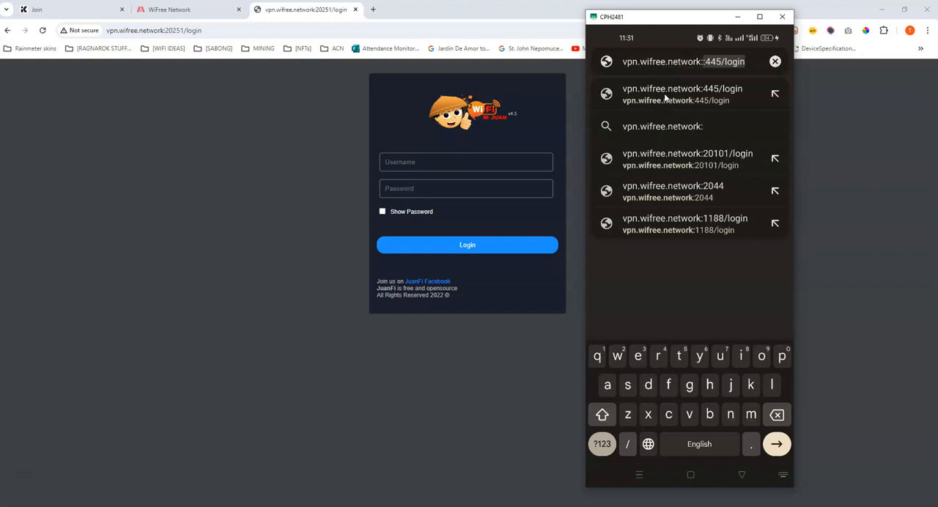
pyautogui.write('20251')
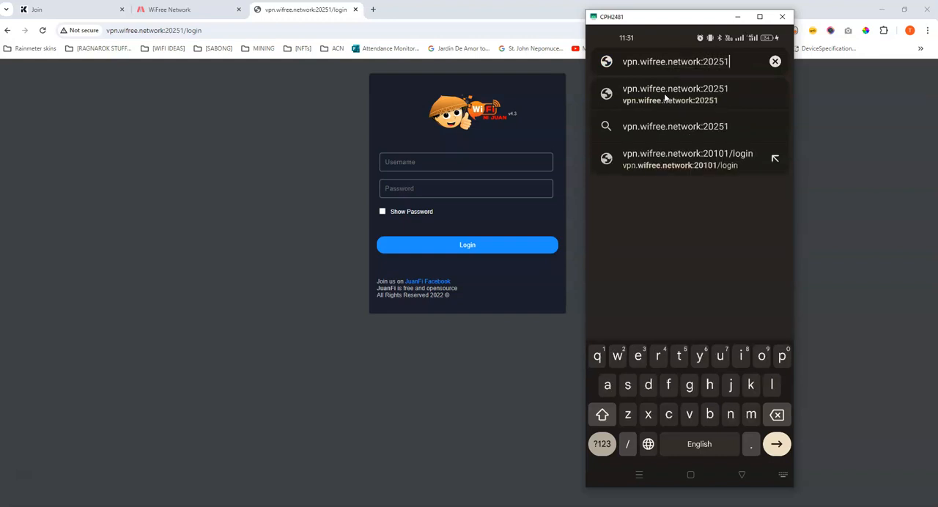
pyautogui.write('/login')
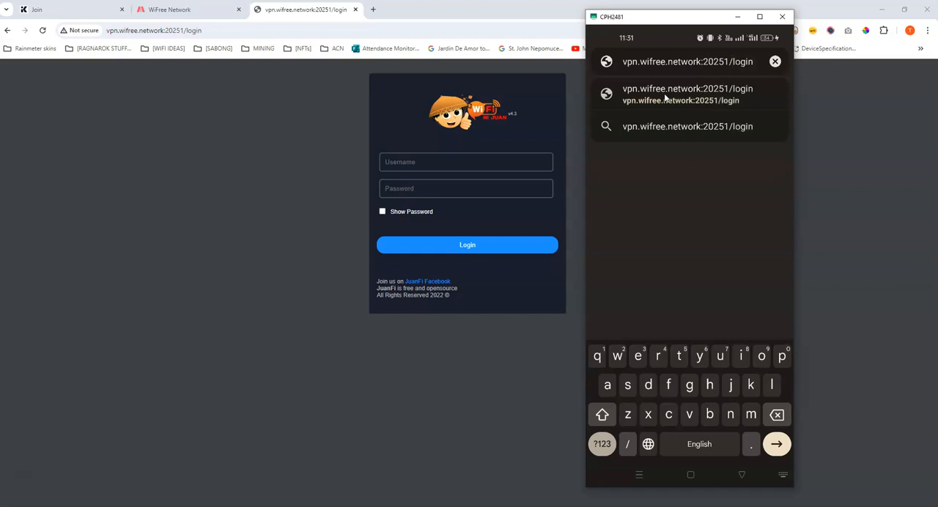
pyautogui.click(665, 93)
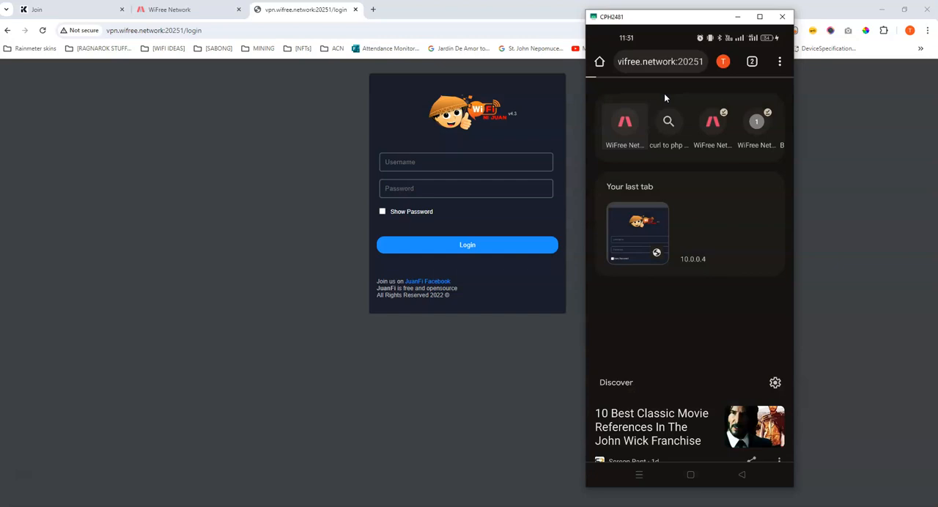
# Log in to the vendo's admin console on the phone as admin with the account password.
pyautogui.moveTo(664, 147); pyautogui.dragTo(657, 145)
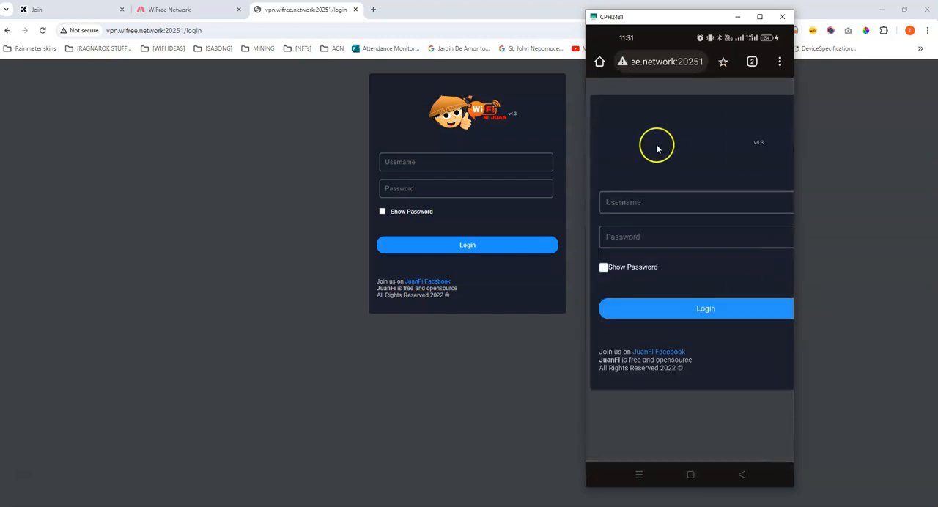
pyautogui.click(638, 206)
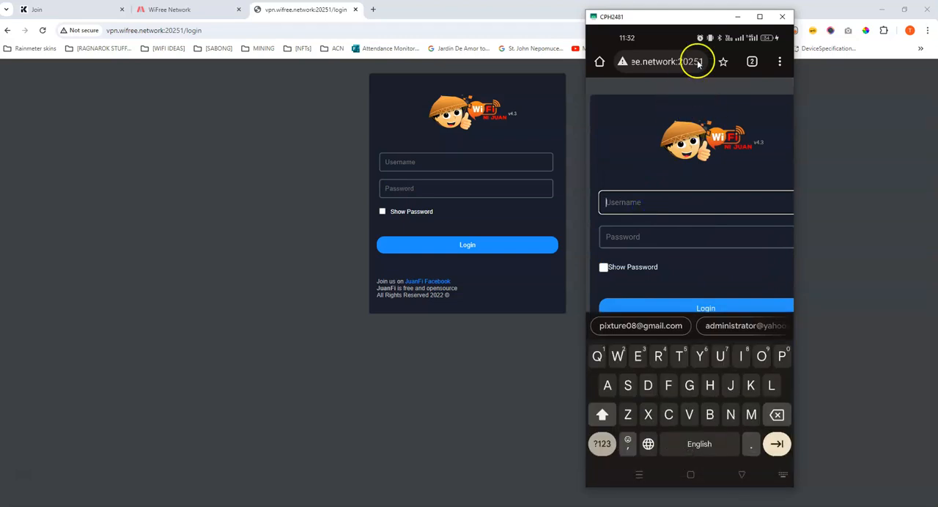
pyautogui.write('admin')
pyautogui.press('Tab')
pyautogui.write('1•••••7•••••0')
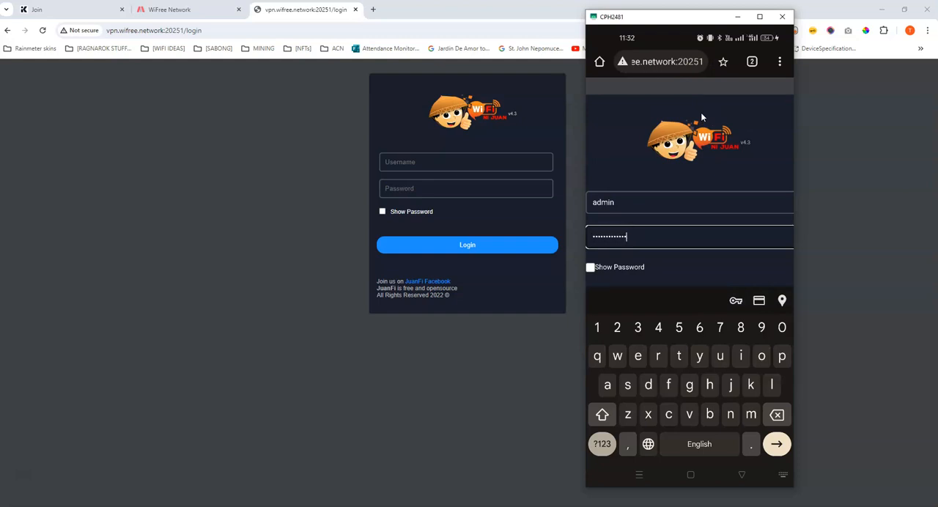
pyautogui.moveTo(694, 159)
pyautogui.mouseDown()
pyautogui.moveTo(708, 215)
pyautogui.moveTo(708, 147)
pyautogui.mouseUp()
pyautogui.click(680, 235)
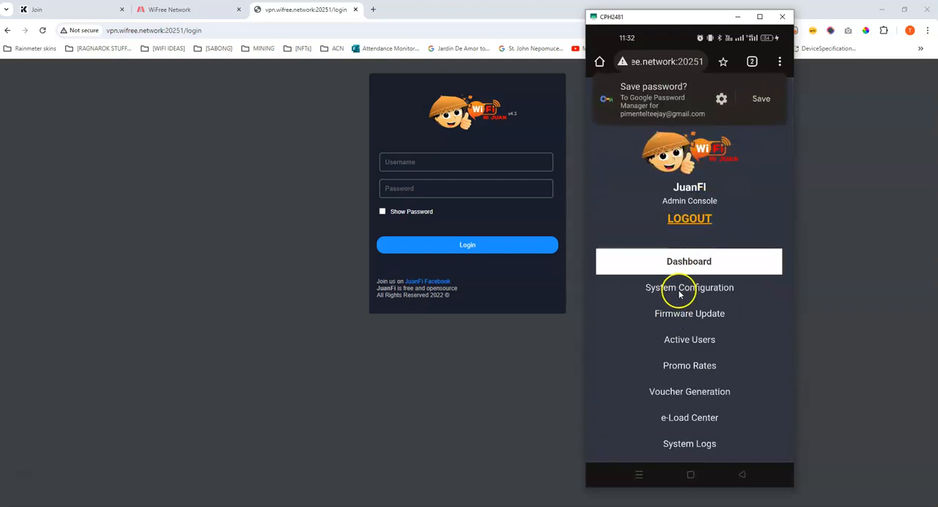
# Open the vendo's System Configuration on the phone, dismiss the save-password offer, and review the vendo name and IP address settings.
pyautogui.click(682, 290)
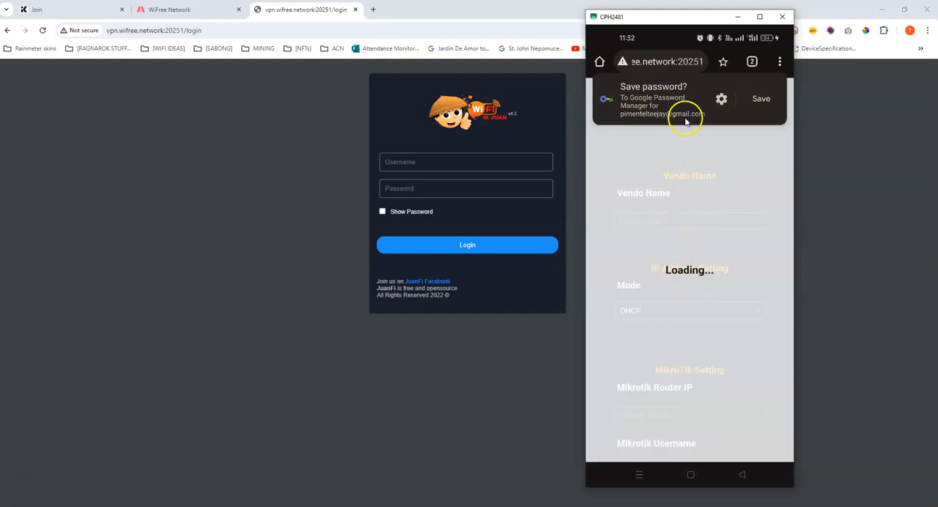
pyautogui.scroll(-5, 698, 279)
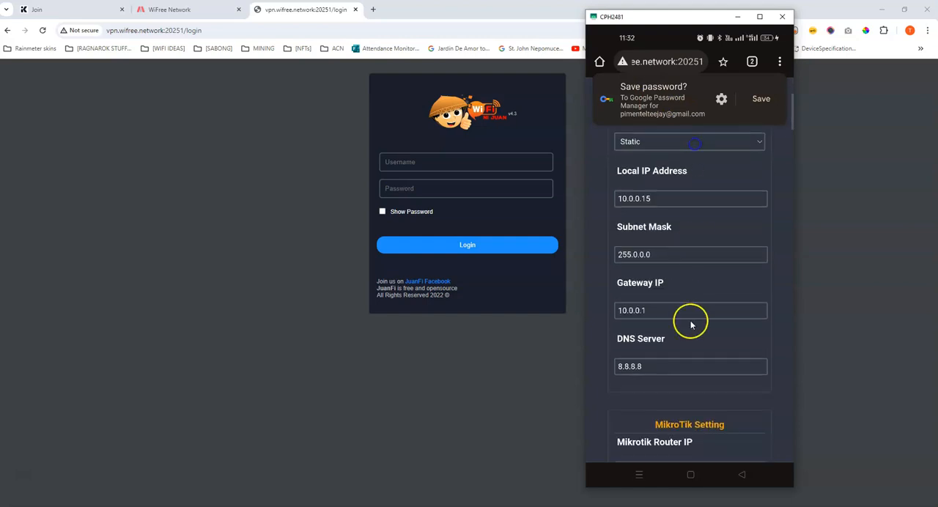
pyautogui.moveTo(698, 194); pyautogui.dragTo(682, 407)
pyautogui.moveTo(692, 112); pyautogui.dragTo(698, 52)
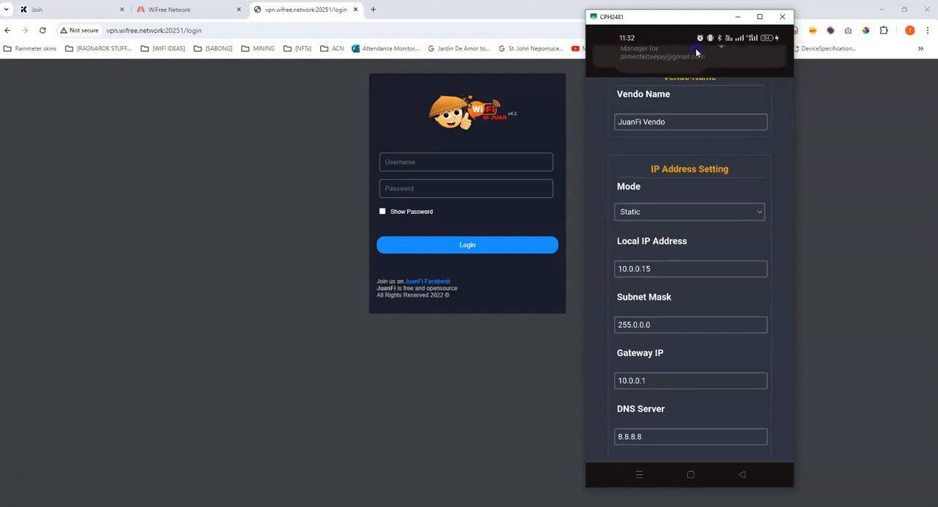
pyautogui.click(693, 143)
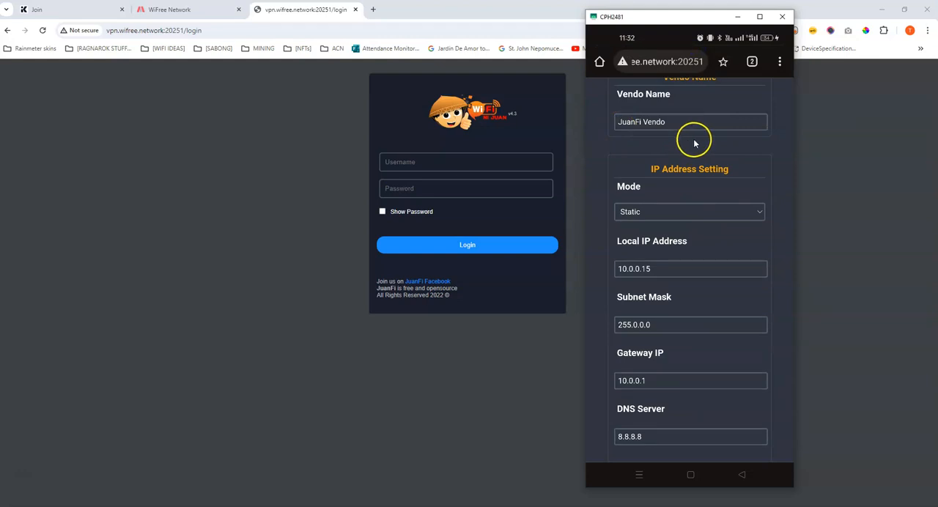
pyautogui.moveTo(731, 131); pyautogui.dragTo(729, 312)
# Close the vendo and 10.0.0.4/login tabs in the phone's browser, leaving only a new blank tab.
pyautogui.click(753, 63)
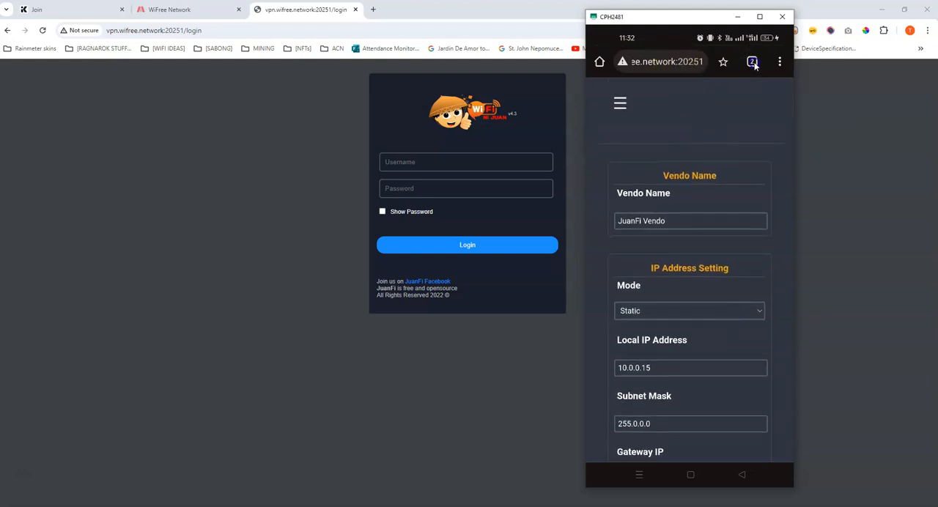
pyautogui.click(774, 94)
pyautogui.click(635, 62)
pyautogui.click(739, 67)
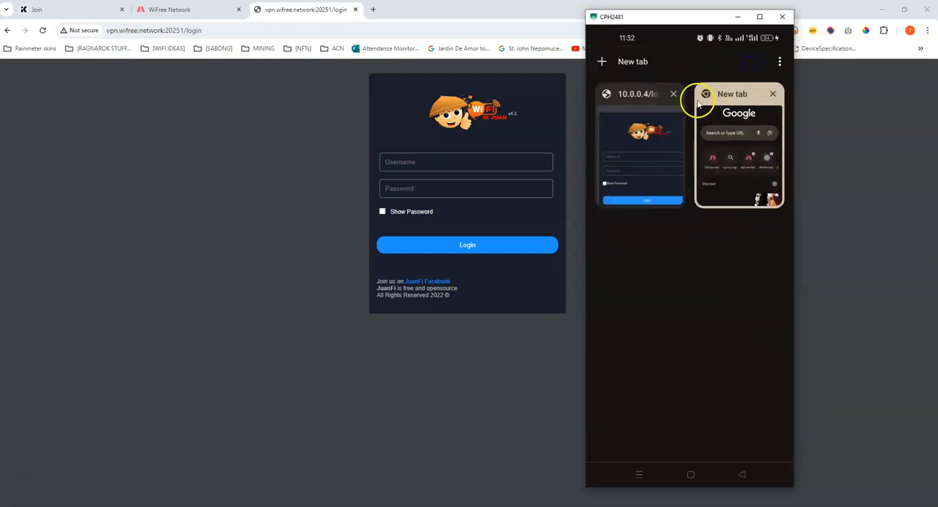
pyautogui.click(675, 95)
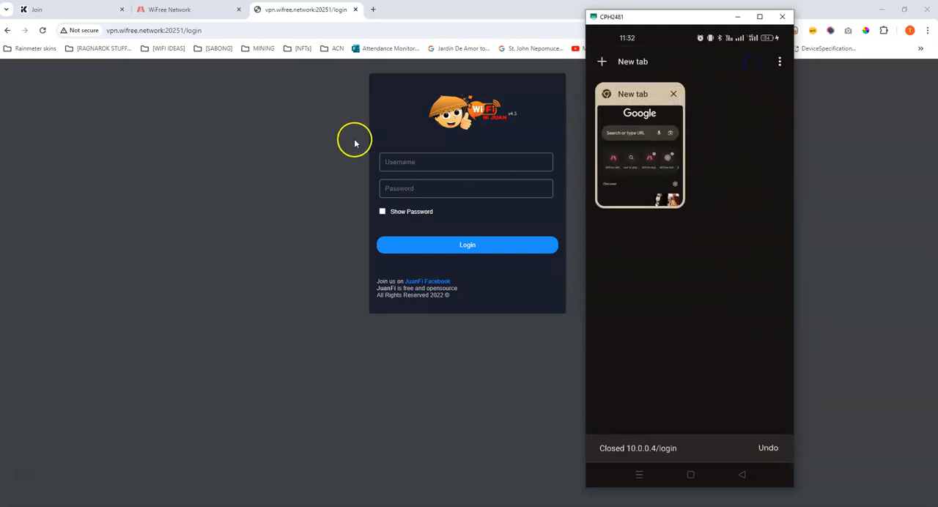
# Show the portal's remote node list, switch to WinBox and check the EAP110 host's address in the hotspot hosts.
pyautogui.click(184, 9)
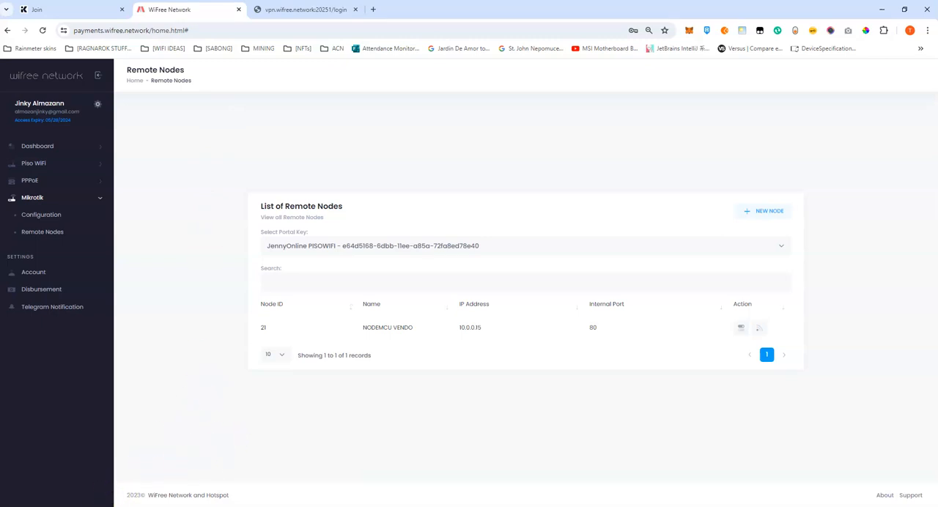
pyautogui.click(139, 506)
pyautogui.click(258, 476)
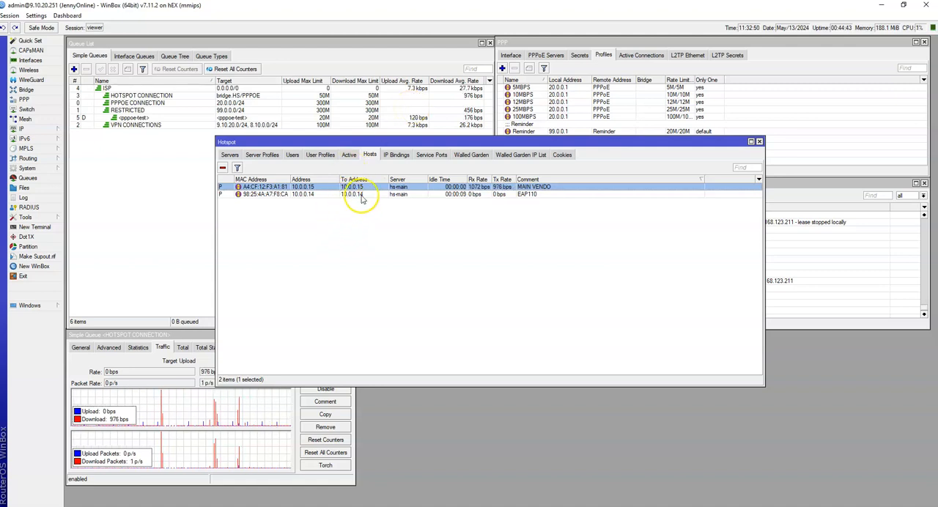
pyautogui.click(359, 195)
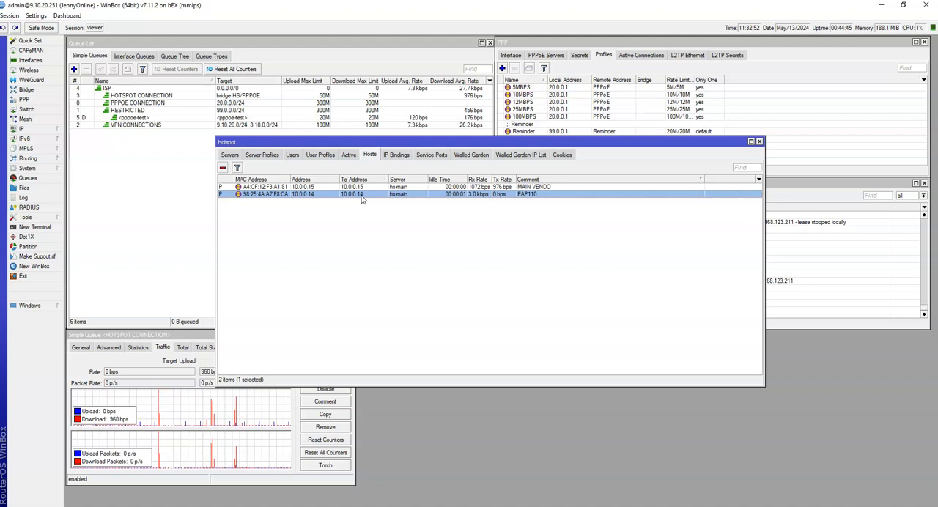
pyautogui.click(325, 196)
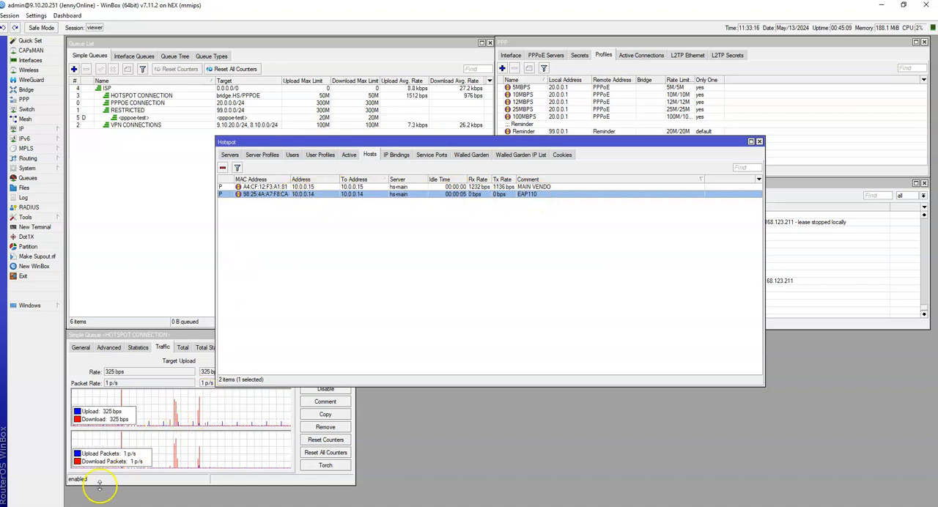
# In the WiFree Network portal, add a remote node named EAP110 Access Point with IP address 10.0.0.14 and internal port 80.
pyautogui.moveTo(110, 505)
pyautogui.click(141, 472)
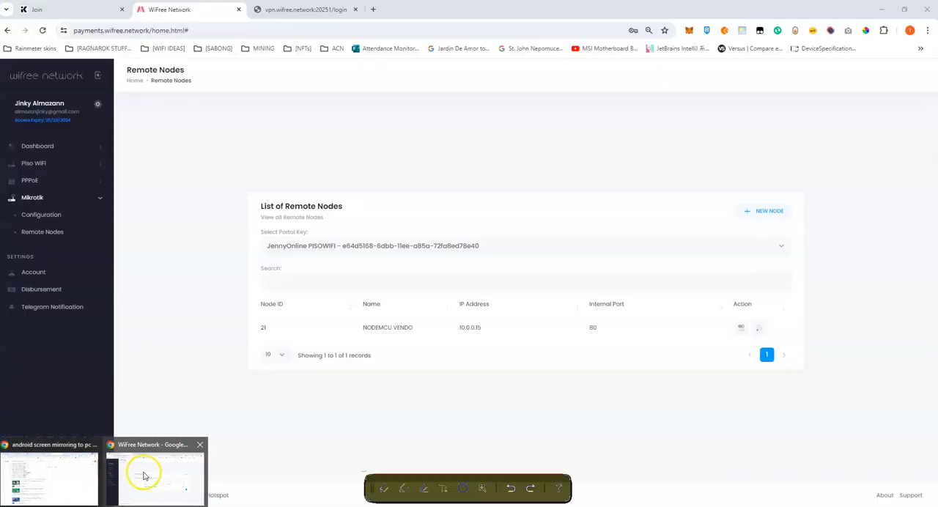
pyautogui.click(749, 212)
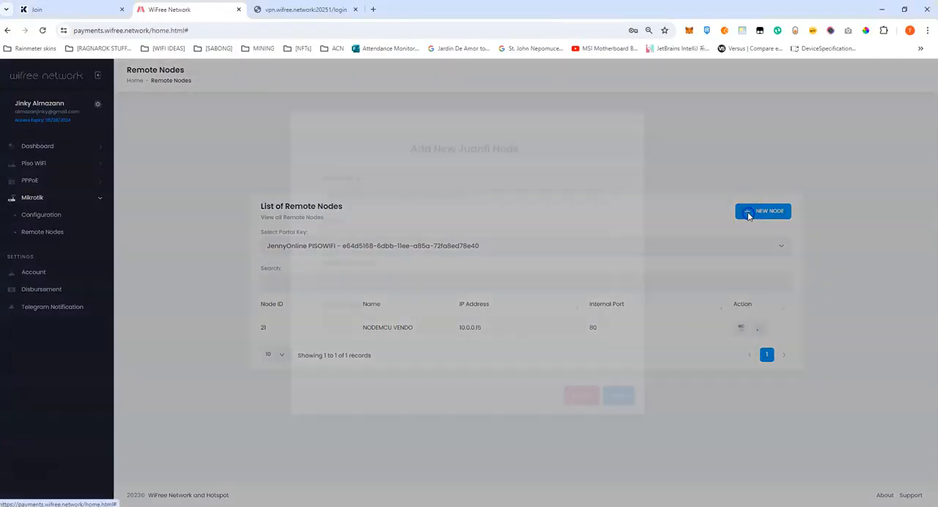
pyautogui.click(367, 251)
pyautogui.write('EAP110 Access Point')
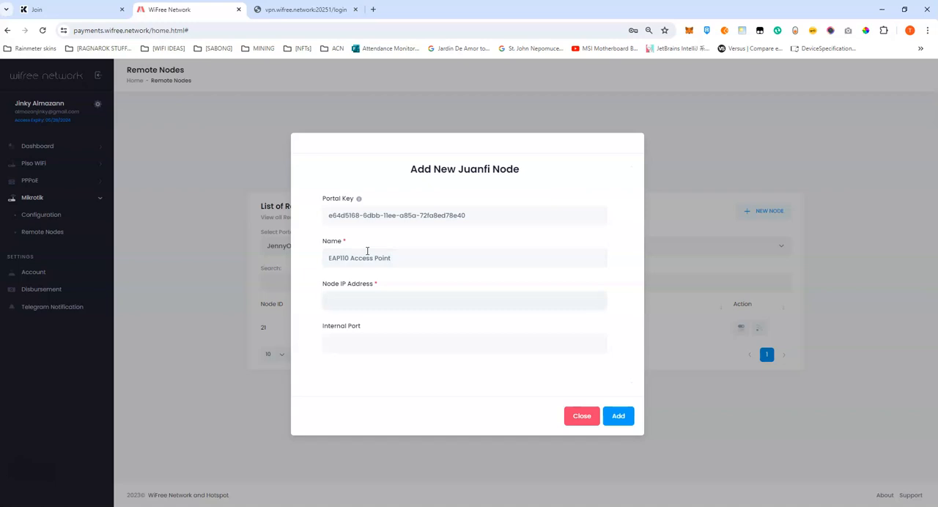
pyautogui.write('10.')
pyautogui.write('80')
pyautogui.click(312, 286)
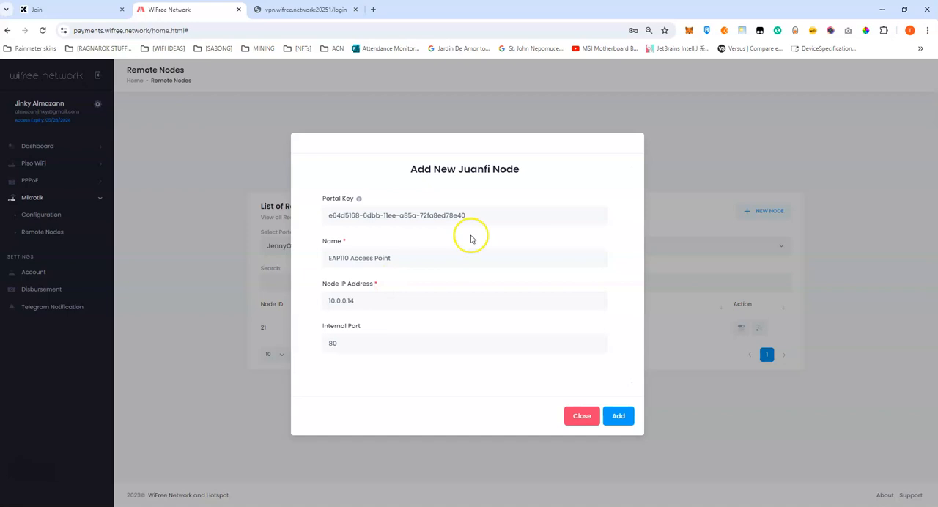
pyautogui.click(619, 417)
pyautogui.click(484, 328)
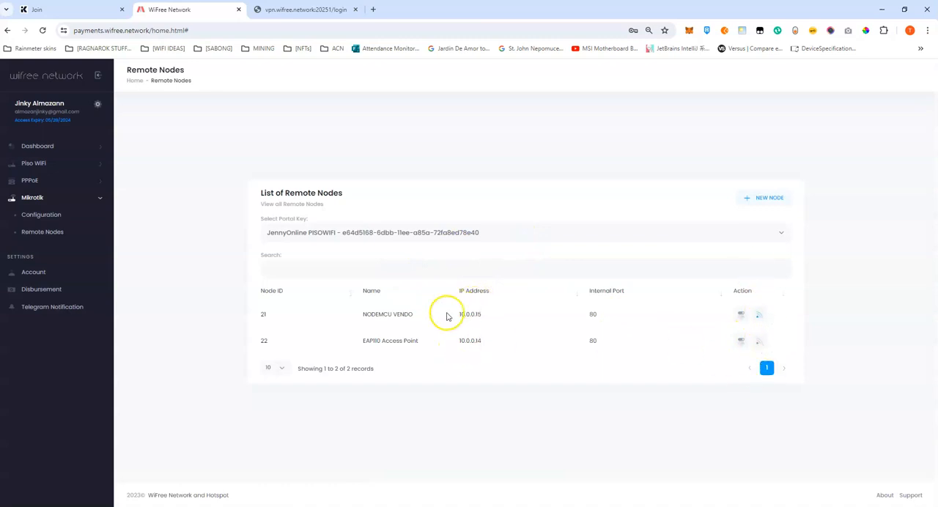
# Run the remote configuration of EAP110 Access Point and copy its access link vpn.wifree.network:20251.
pyautogui.click(759, 343)
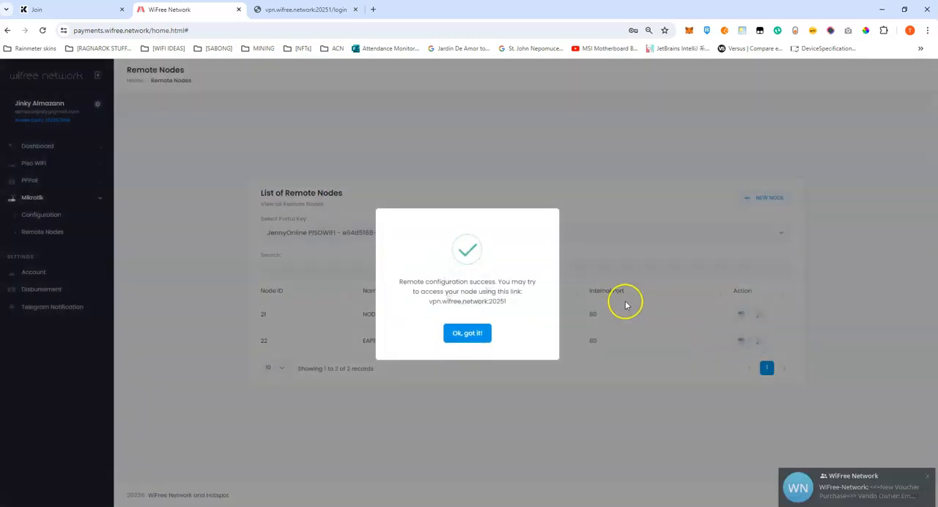
pyautogui.moveTo(431, 303); pyautogui.dragTo(542, 313)
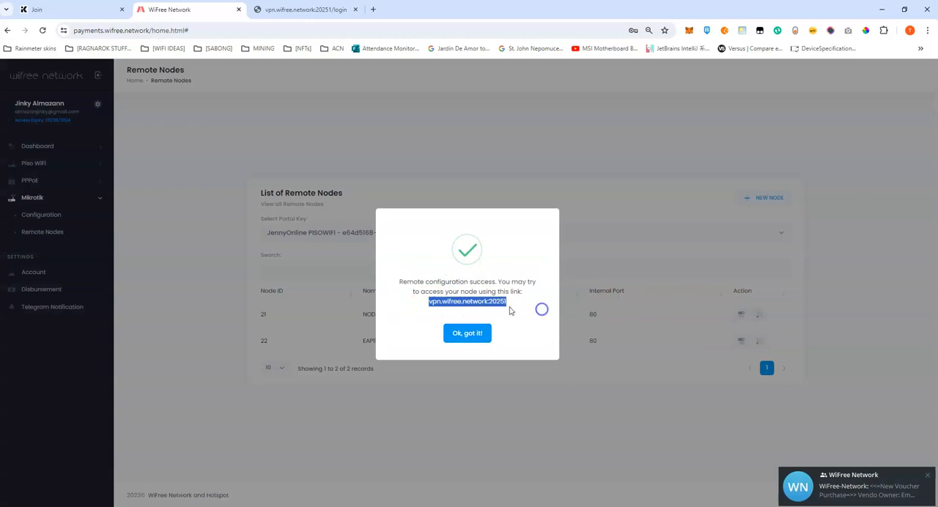
pyautogui.rightClick(514, 308)
pyautogui.click(525, 309)
pyautogui.click(209, 257)
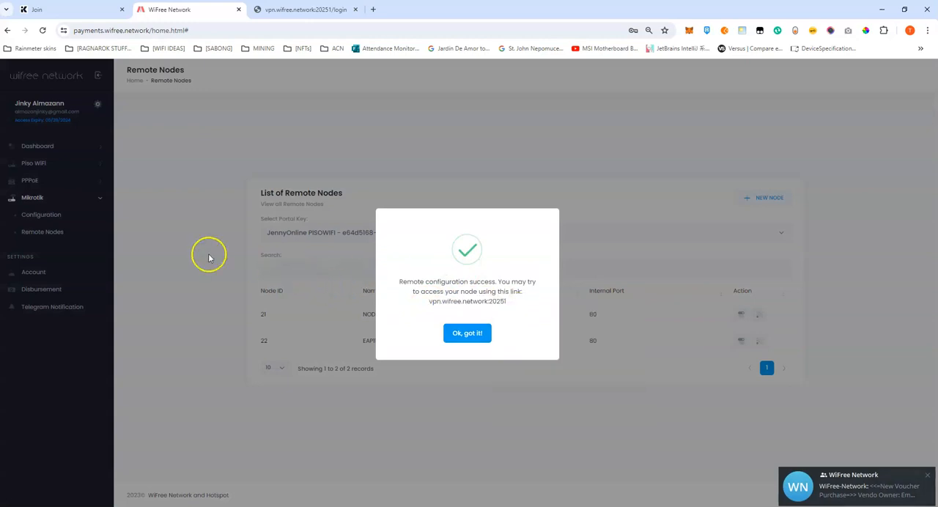
# Load the access point's remote page from the copied link in the browser tab that holds the vendo login.
pyautogui.click(286, 10)
pyautogui.click(253, 29)
pyautogui.hotkey('ctrl', 'v')
pyautogui.press('Return')
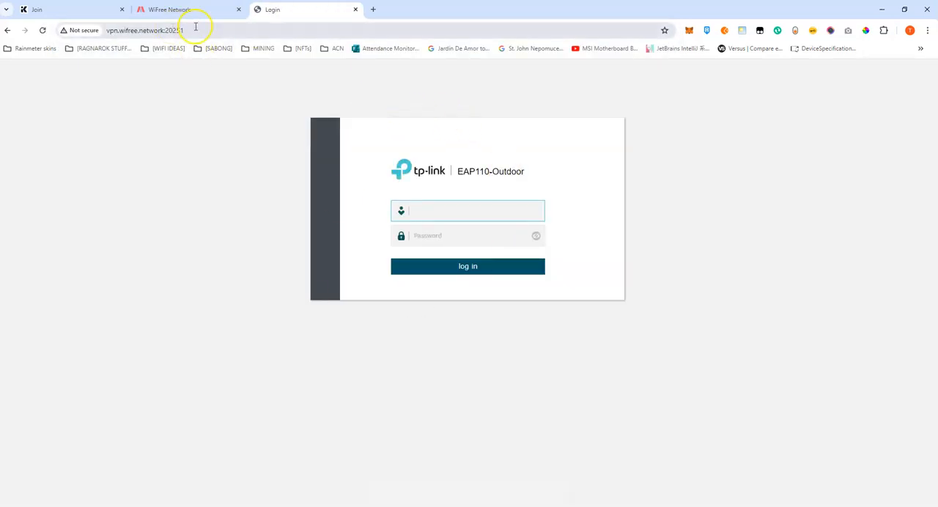
# Copy the access point page's address and try to load it with login appended, vpn.wifree.network:20251/login, in a new browser tab.
pyautogui.click(295, 27)
pyautogui.hotkey('ctrl', 'c')
pyautogui.click(373, 9)
pyautogui.hotkey('ctrl', 'v')
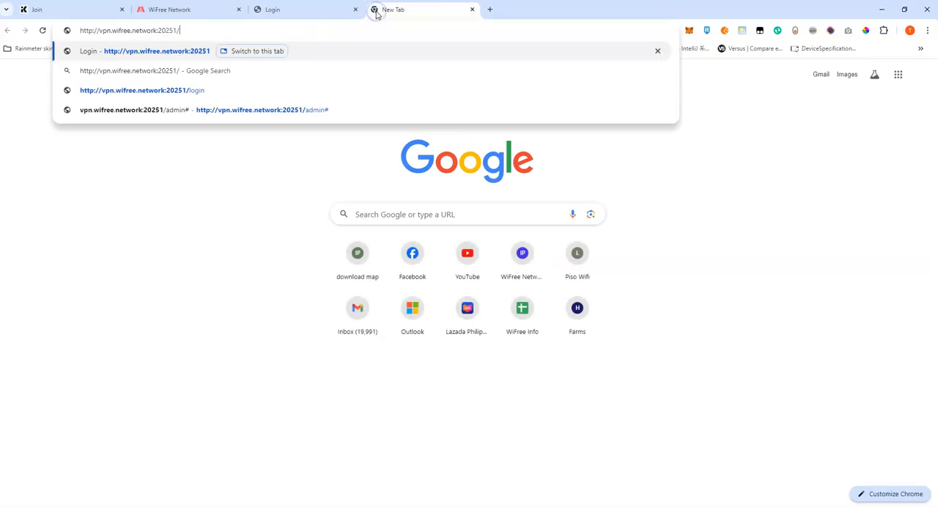
pyautogui.write(';')
pyautogui.press('BackSpace')
pyautogui.write('login')
pyautogui.press('Return')
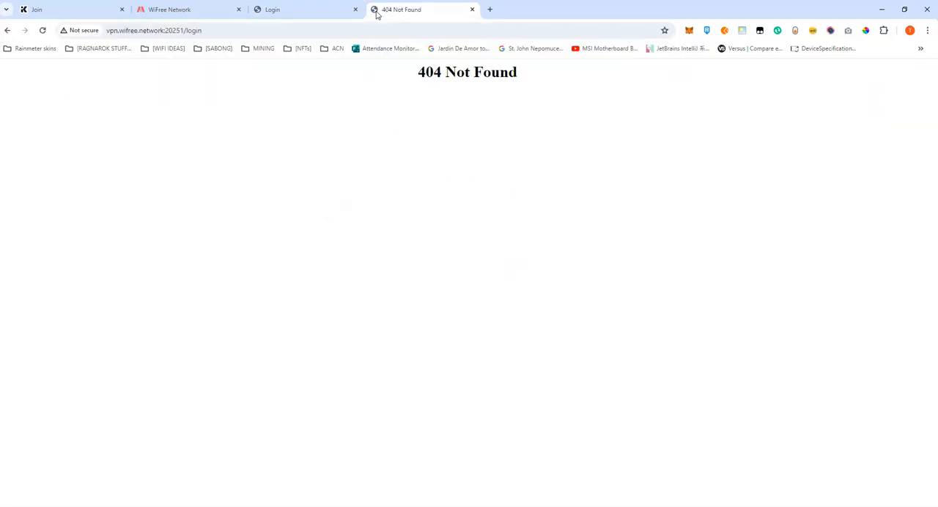
# Close the browser tab showing the 404 page and return to the EAP110-Outdoor login page.
pyautogui.click(472, 8)
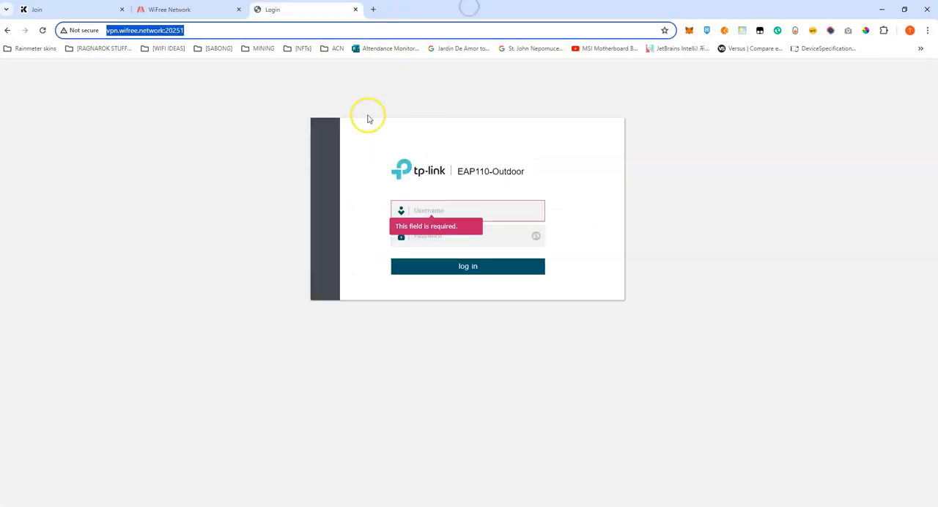
pyautogui.click(241, 144)
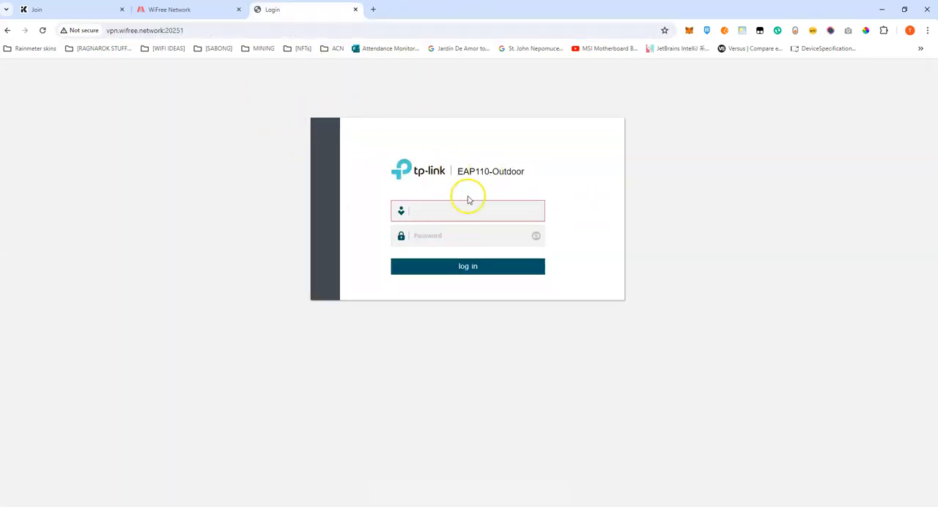
pyautogui.click(443, 213)
pyautogui.click(262, 231)
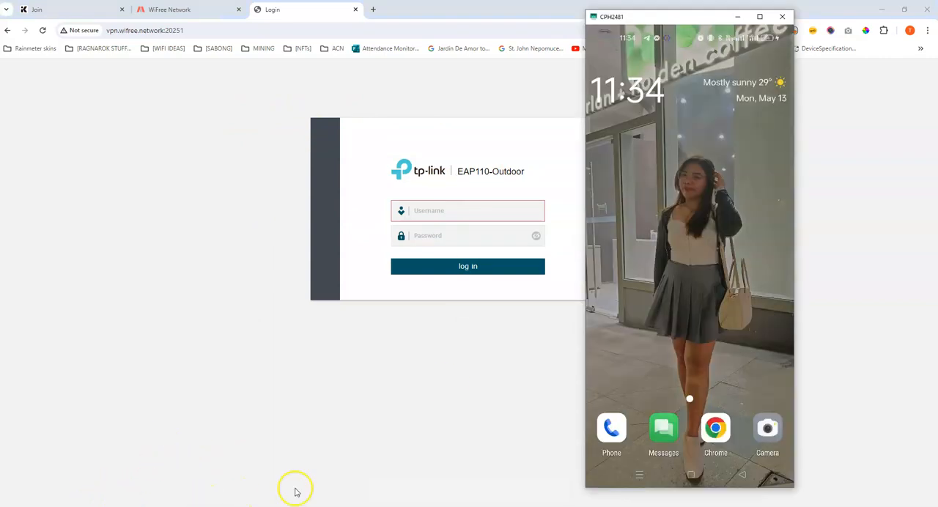
# In Chrome on the mirrored phone, load the access point's remote page at vpn.wifree.network:20251.
pyautogui.click(708, 433)
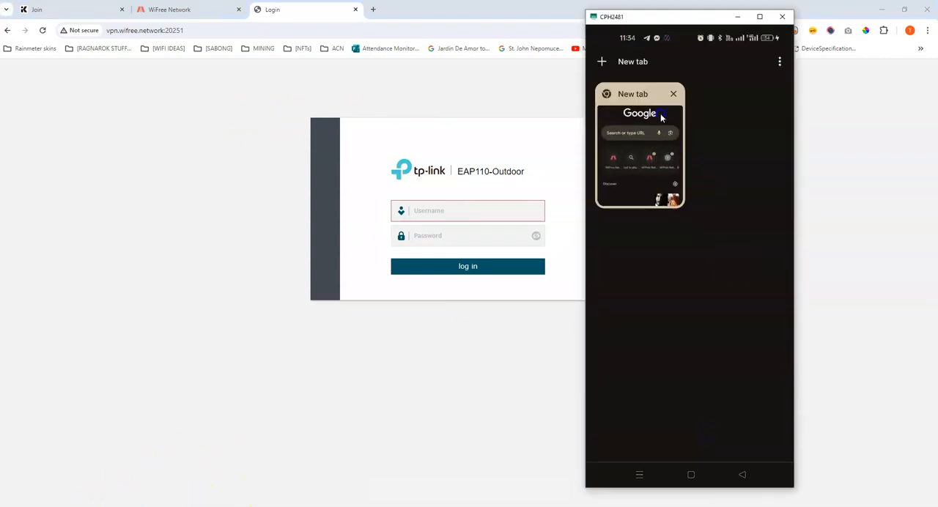
pyautogui.click(660, 126)
pyautogui.click(634, 138)
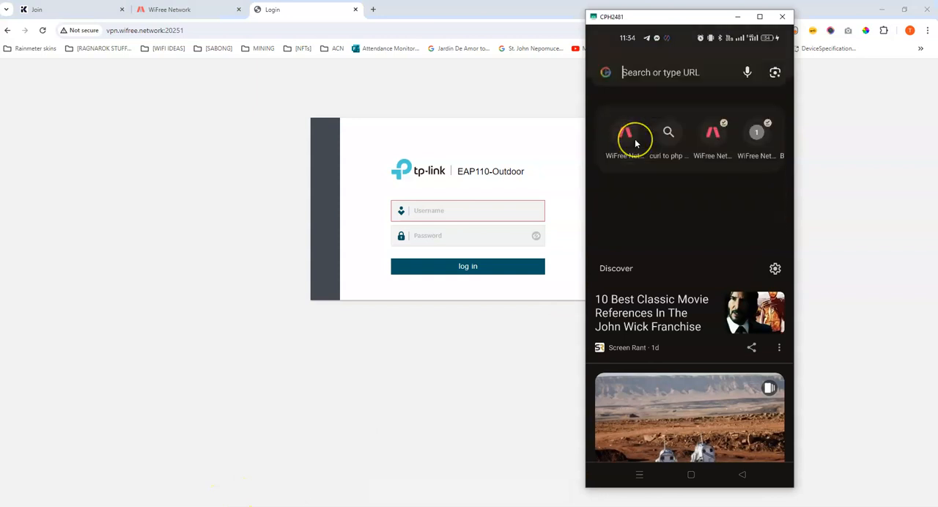
pyautogui.write('vpn')
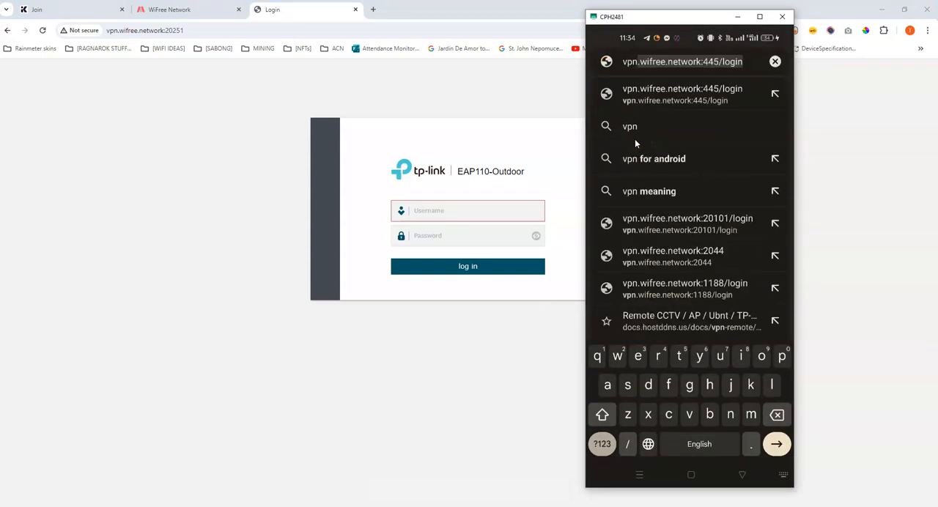
pyautogui.press('Right')
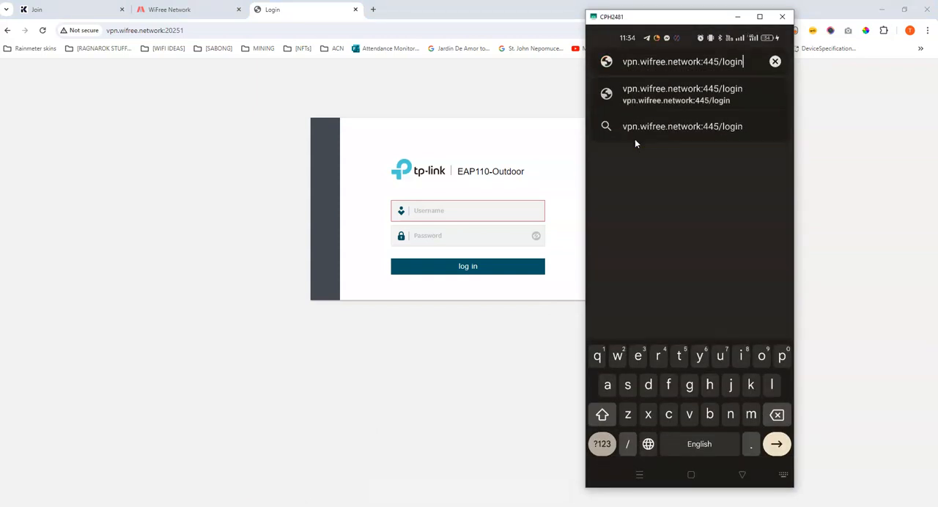
pyautogui.press('BackSpace')
pyautogui.press('BackSpace')
pyautogui.press('BackSpace')
pyautogui.press('BackSpace')
pyautogui.press('BackSpace')
pyautogui.press('BackSpace')
pyautogui.press('BackSpace')
pyautogui.press('BackSpace')
pyautogui.press('BackSpace')
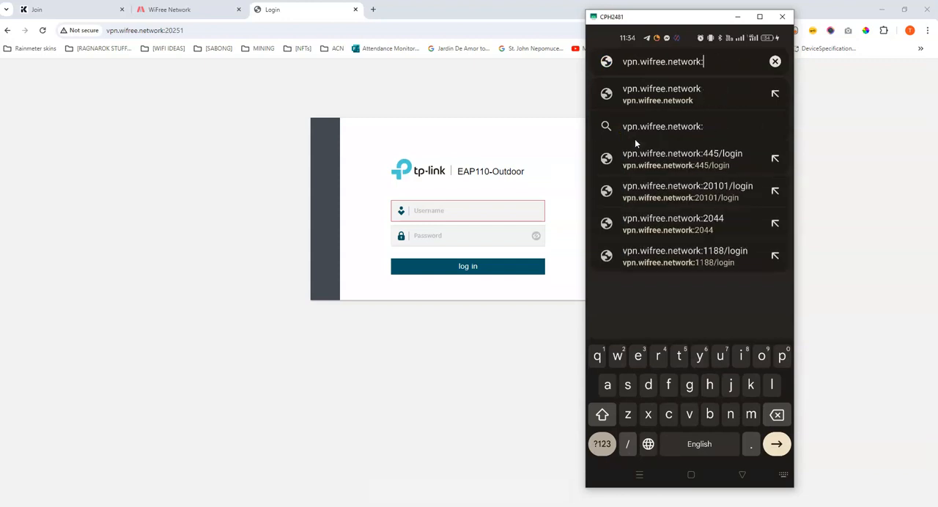
pyautogui.write('20251')
pyautogui.press('Return')
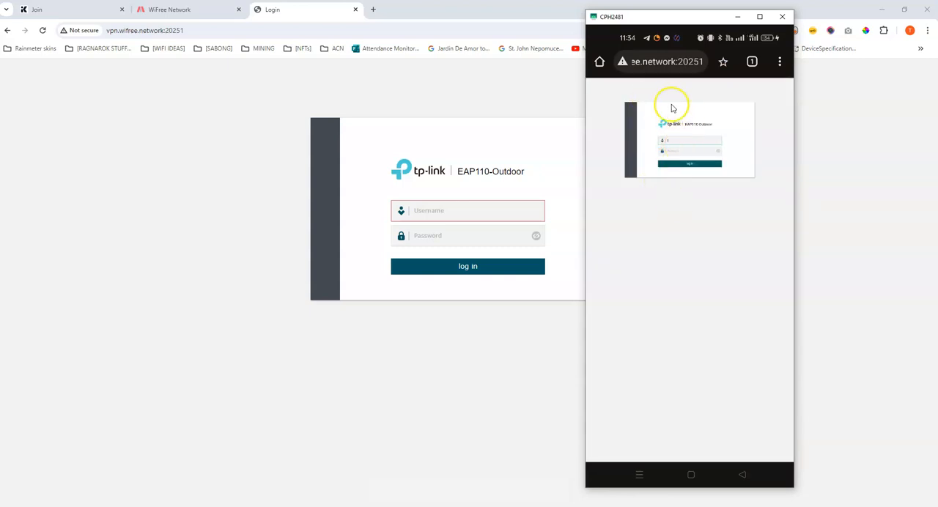
# Log in to the access point on the phone with username admin and its password, and view its device information.
pyautogui.click(687, 143)
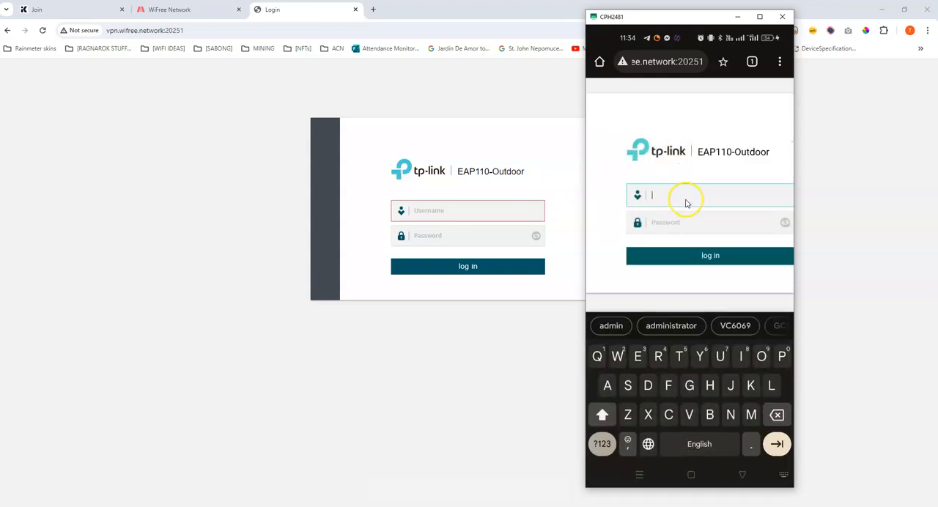
pyautogui.write('admin')
pyautogui.press('Tab')
pyautogui.write('123456789')
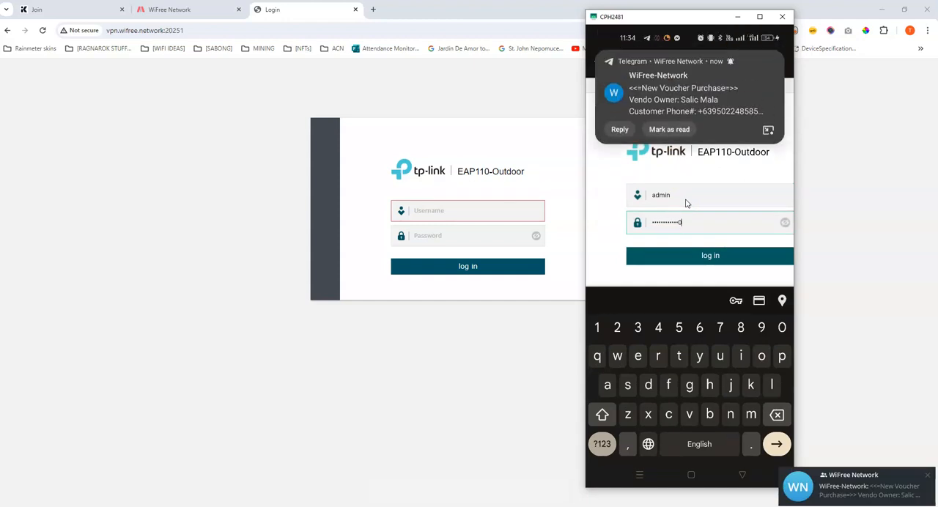
pyautogui.click(704, 254)
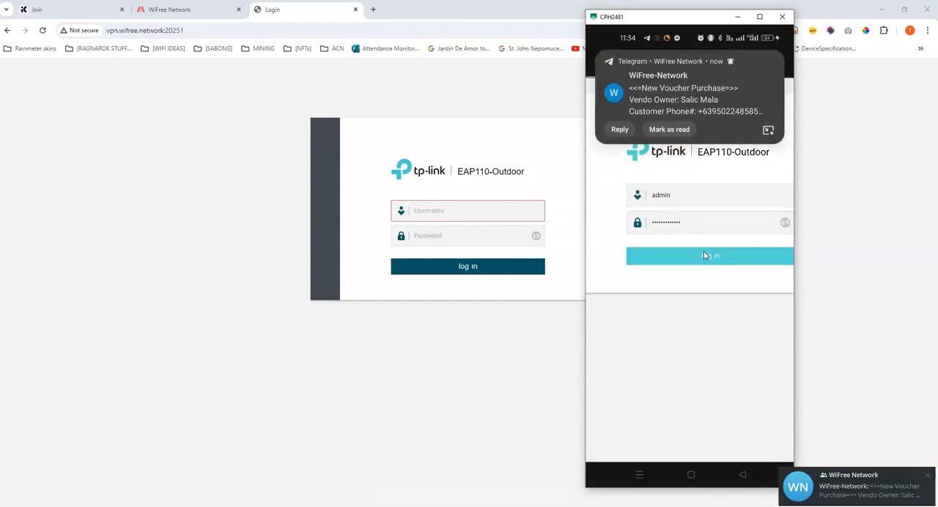
pyautogui.click(704, 255)
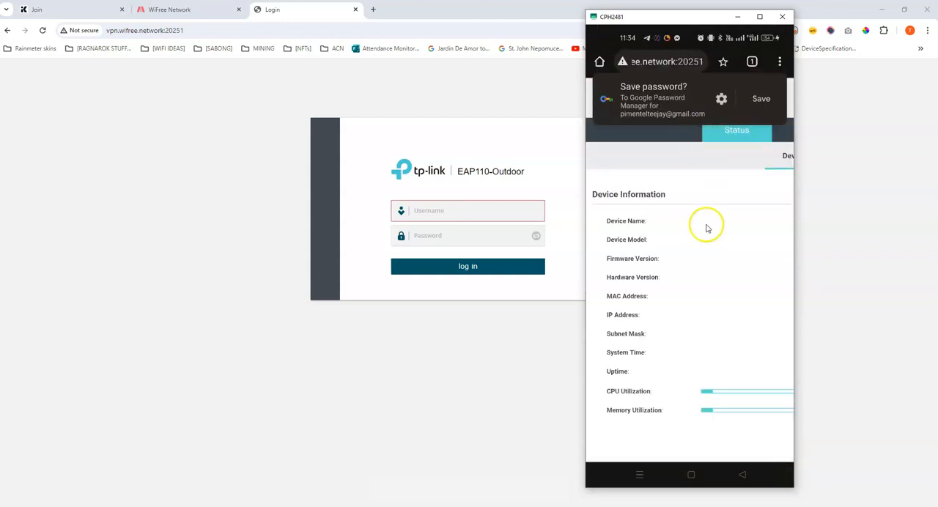
pyautogui.moveTo(677, 309); pyautogui.dragTo(698, 284)
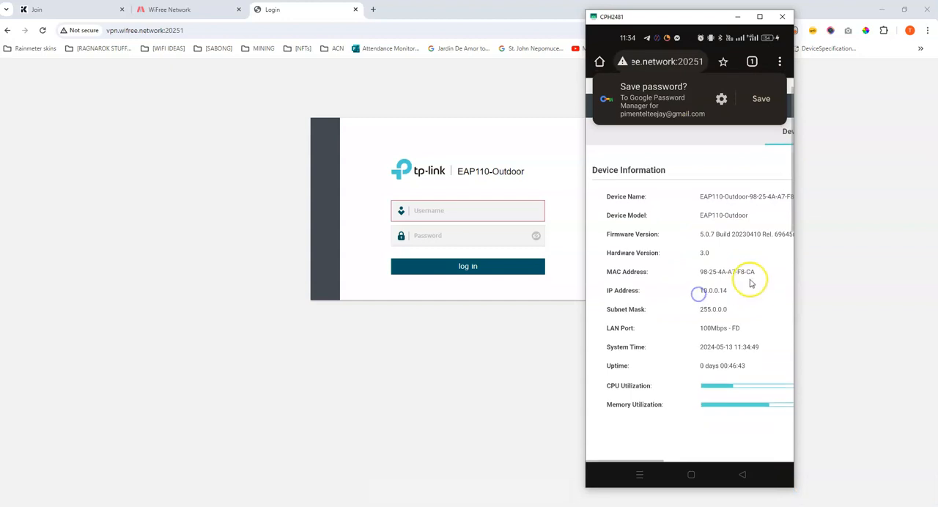
pyautogui.click(759, 264)
pyautogui.moveTo(755, 273)
pyautogui.mouseDown()
pyautogui.moveTo(643, 277)
pyautogui.moveTo(762, 273)
pyautogui.mouseUp()
pyautogui.moveTo(656, 280); pyautogui.dragTo(759, 292)
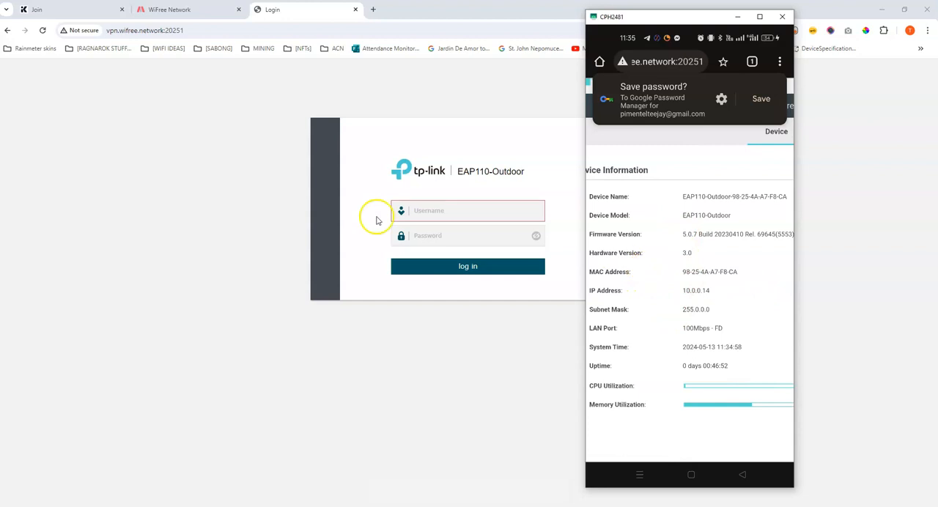
# In the WiFree Network portal, dismiss the remote configuration message and start a new remote node named JennyOnline WINBOX.
pyautogui.click(188, 11)
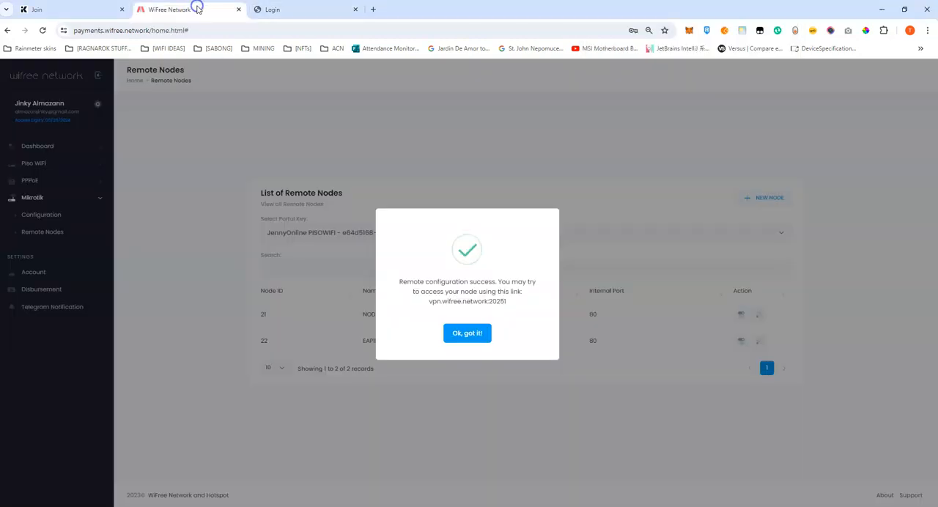
pyautogui.click(459, 334)
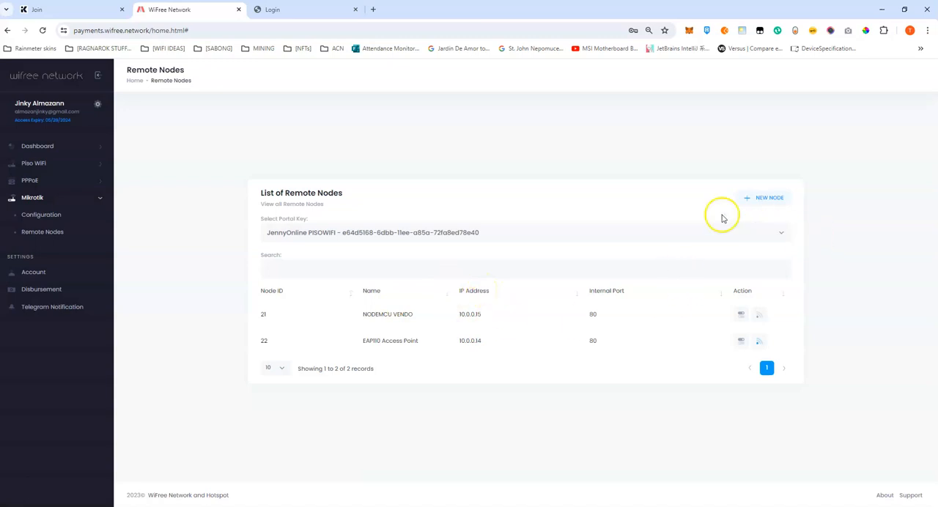
pyautogui.click(749, 200)
pyautogui.click(376, 255)
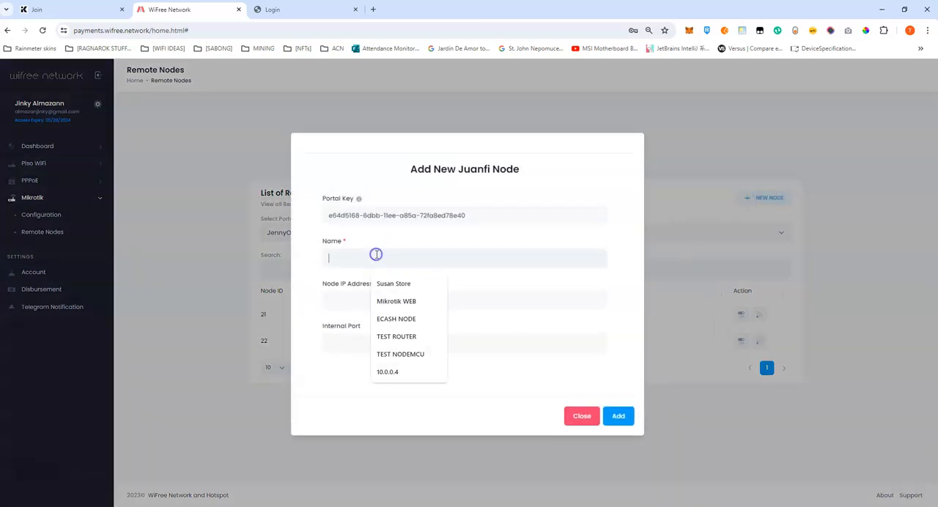
pyautogui.write('Jeen')
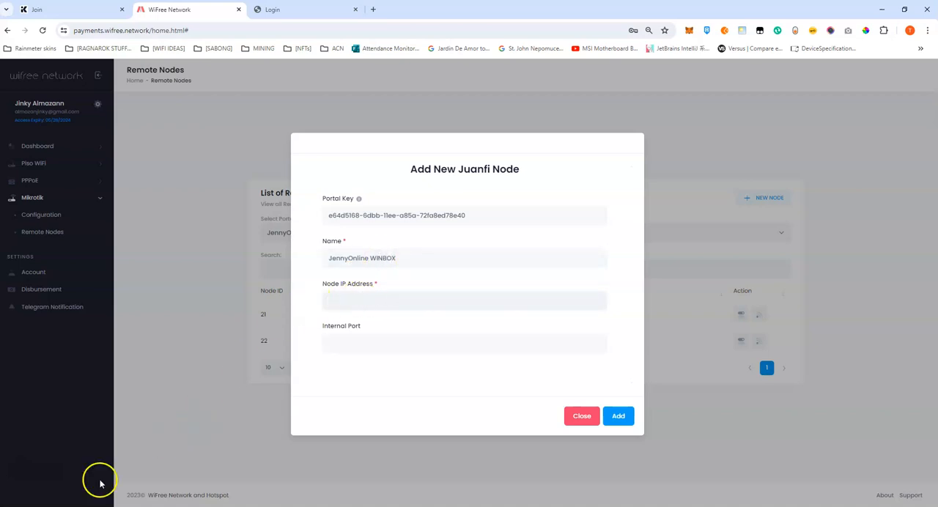
# Look at the JennyOnline router's Hotspot hosts in WinBox, and set the new portal node's IP address to 10.0.0.1.
pyautogui.moveTo(150, 506)
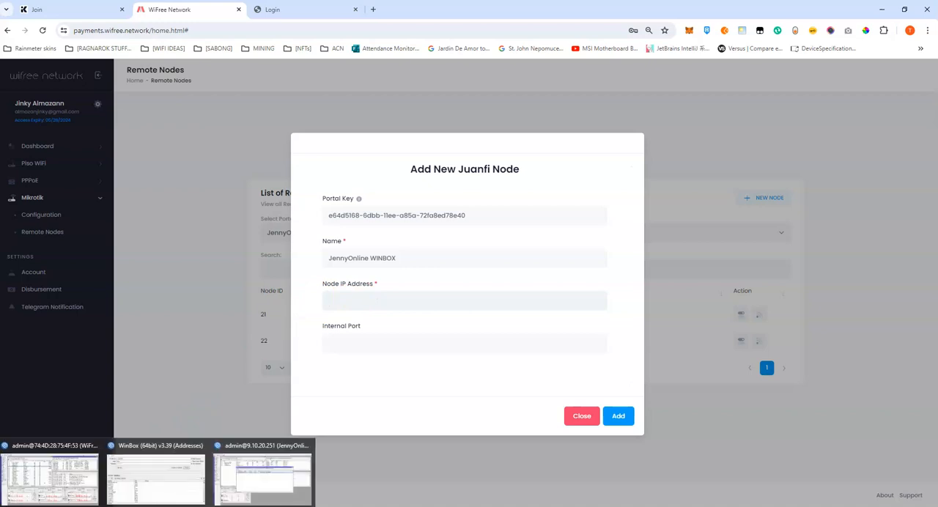
pyautogui.click(236, 481)
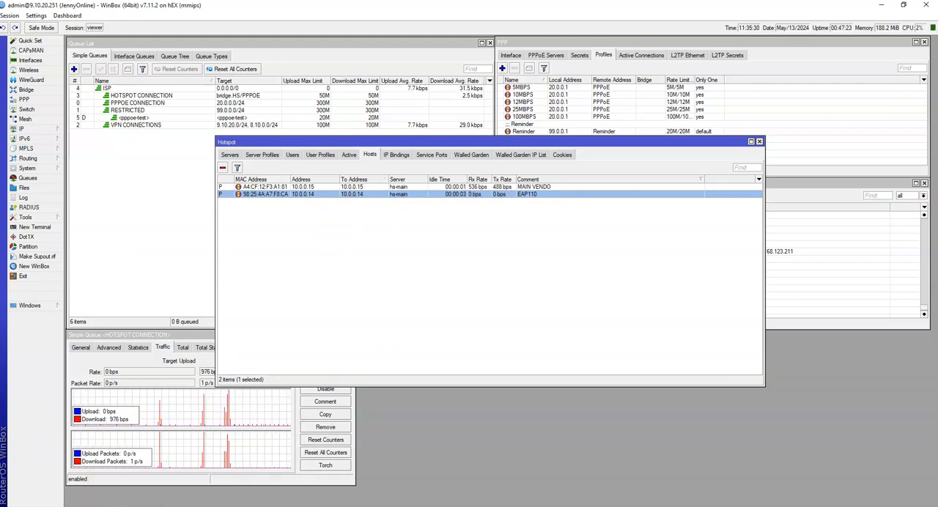
pyautogui.moveTo(88, 506)
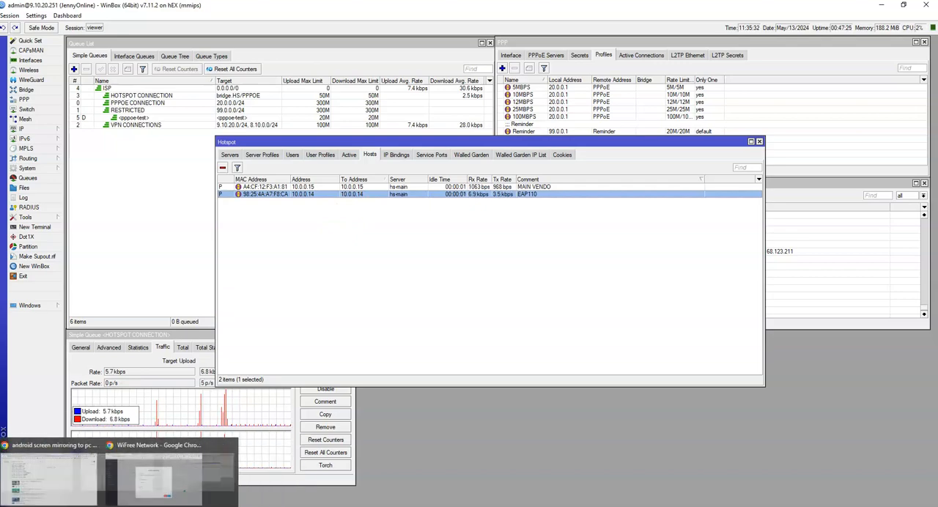
pyautogui.click(162, 478)
pyautogui.click(357, 301)
pyautogui.write('10.0.0.1')
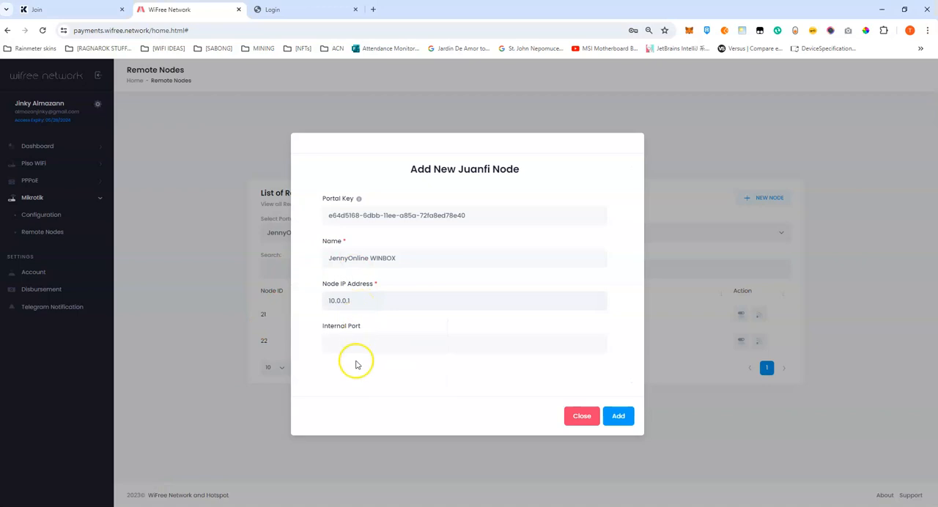
# Rename the new node to JennyOnline WEB, set its internal port to 80 and add it to the remote nodes.
pyautogui.click(349, 342)
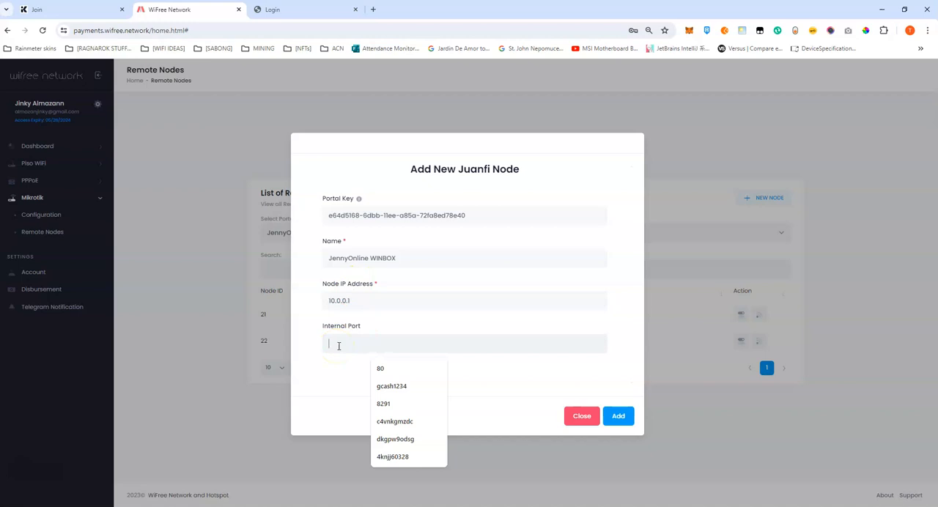
pyautogui.click(400, 257)
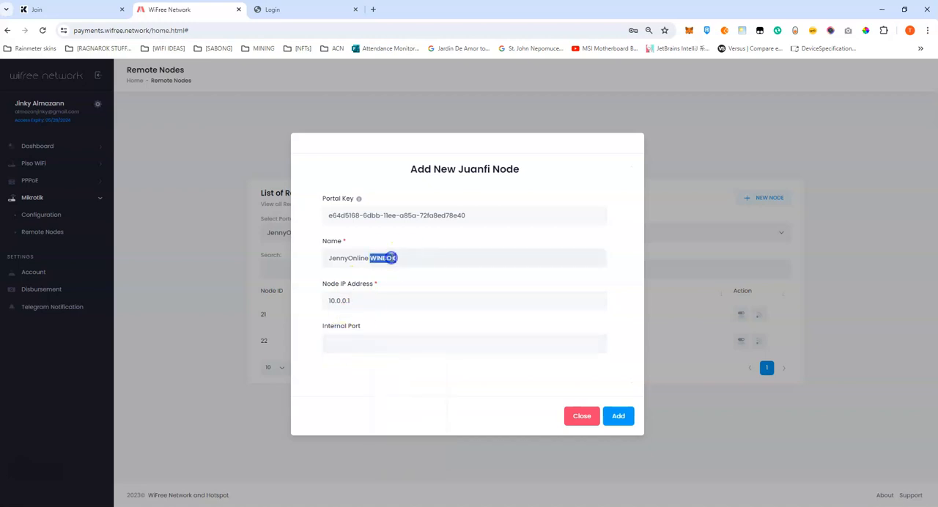
pyautogui.click(389, 342)
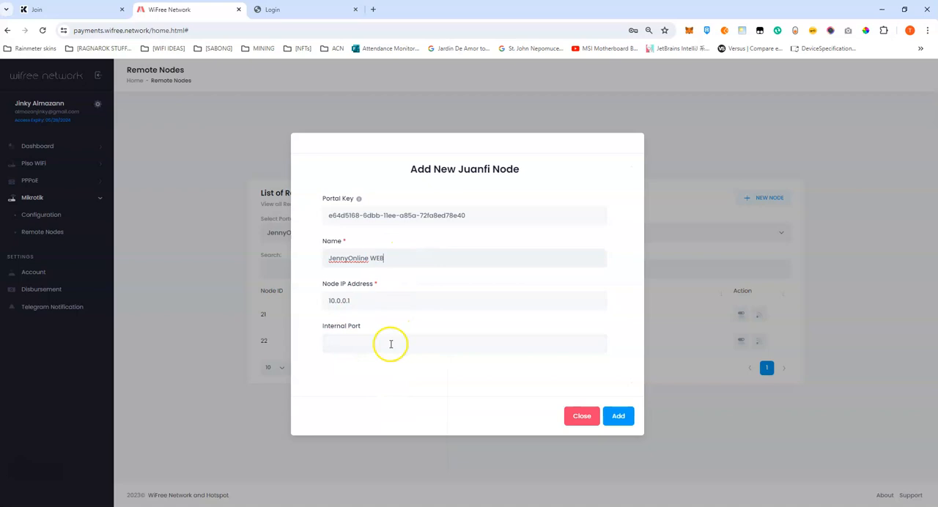
pyautogui.write('80')
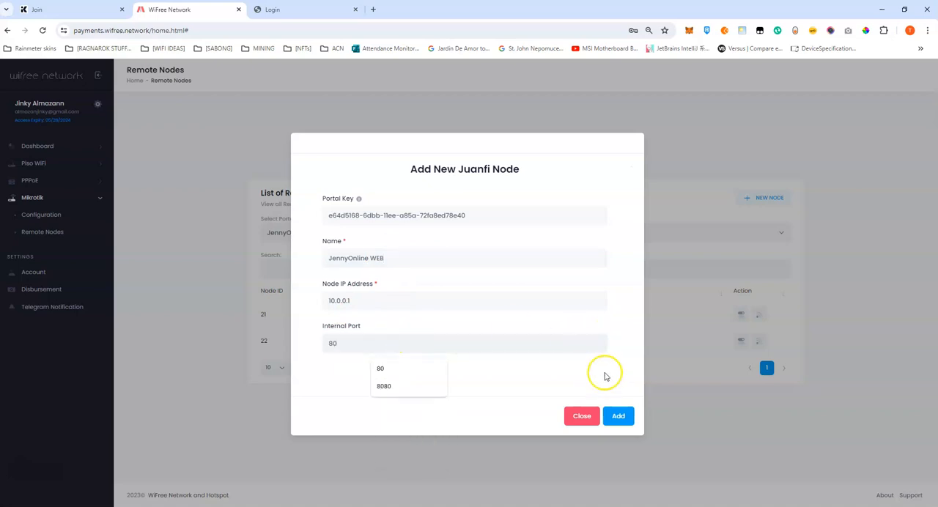
pyautogui.click(618, 416)
pyautogui.click(476, 326)
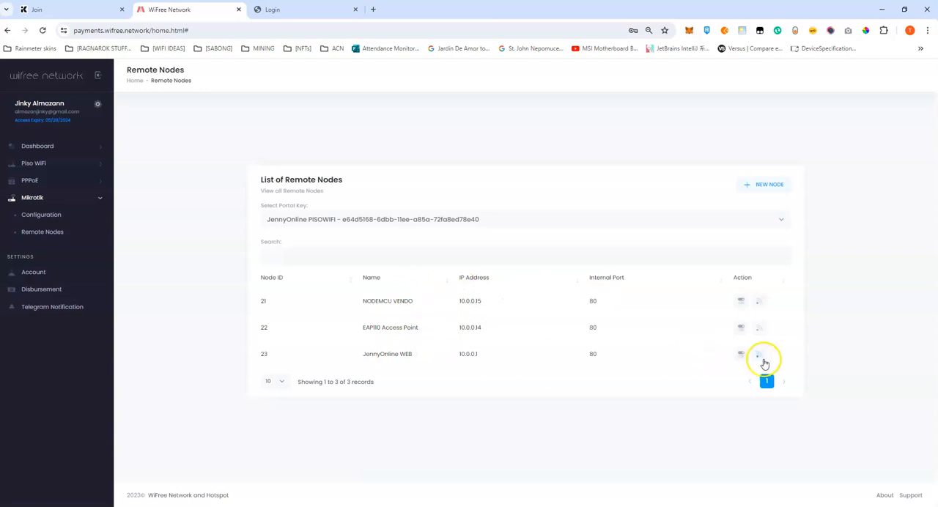
# Run the remote configuration of the JennyOnline WEB node and select its access link vpn.wifree.network:20251.
pyautogui.click(762, 359)
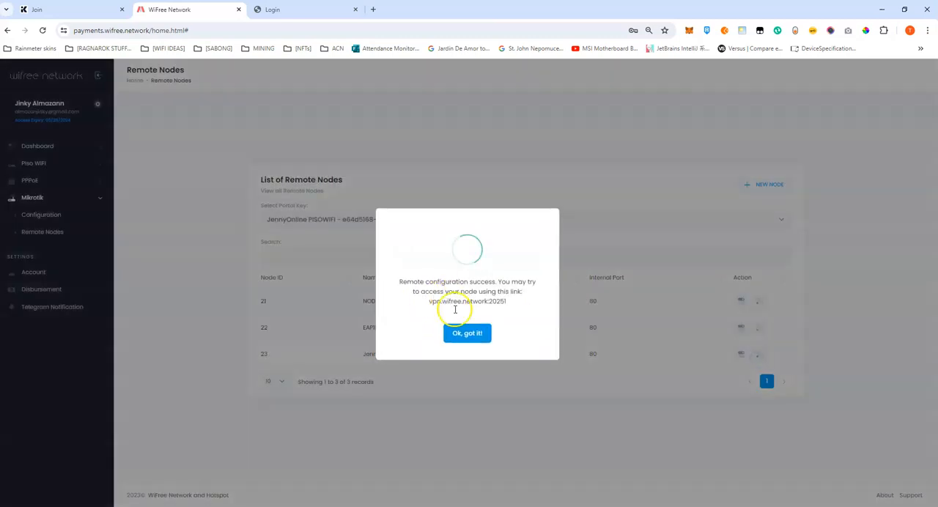
pyautogui.moveTo(425, 302); pyautogui.dragTo(547, 309)
pyautogui.click(470, 299)
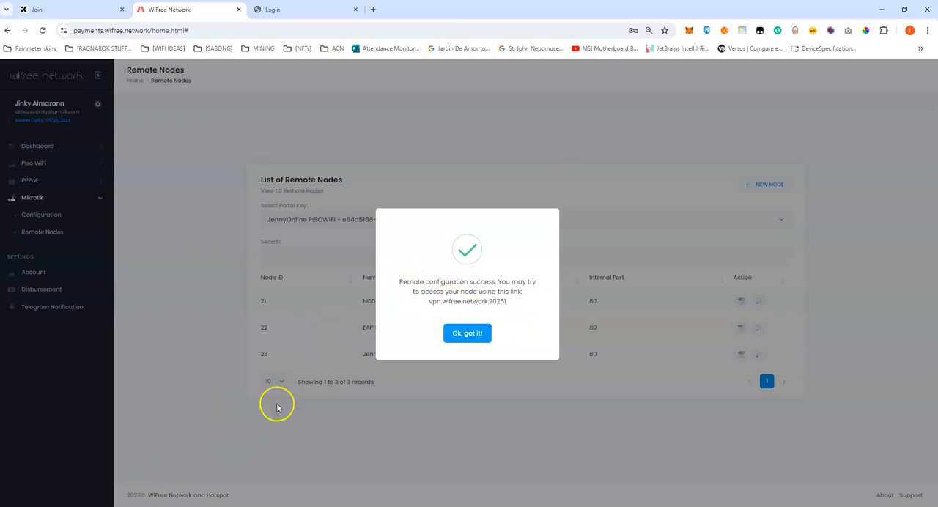
# Check the www service's port in the JennyOnline router's IP service list in WinBox, and return to the WiFree Network portal.
pyautogui.click(235, 481)
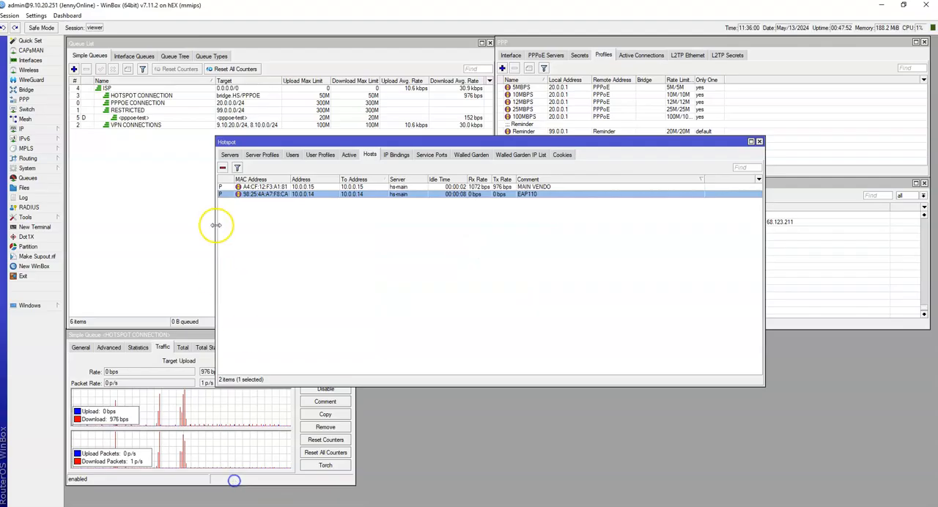
pyautogui.click(59, 131)
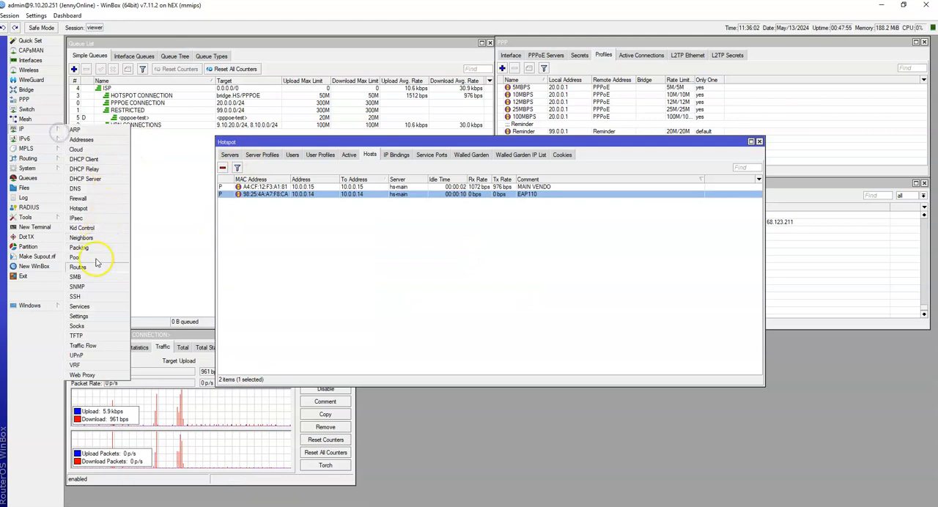
pyautogui.click(79, 307)
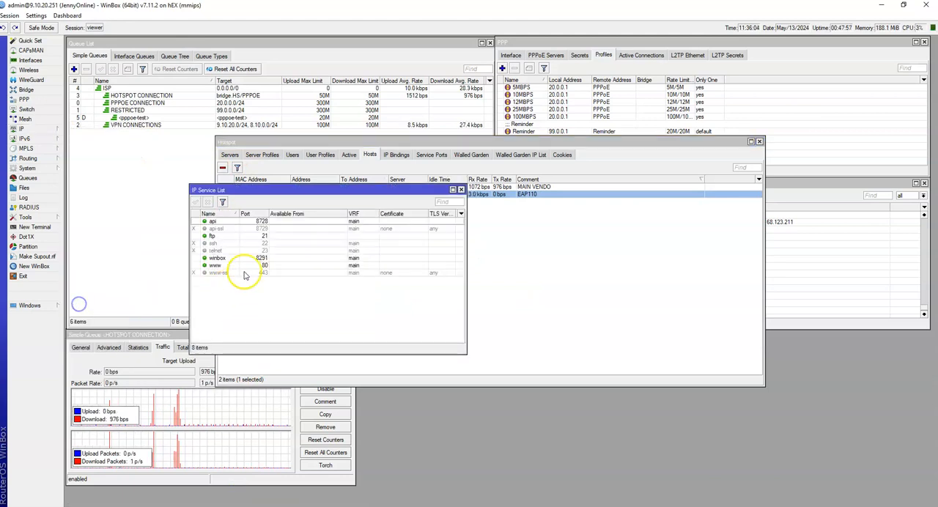
pyautogui.click(251, 266)
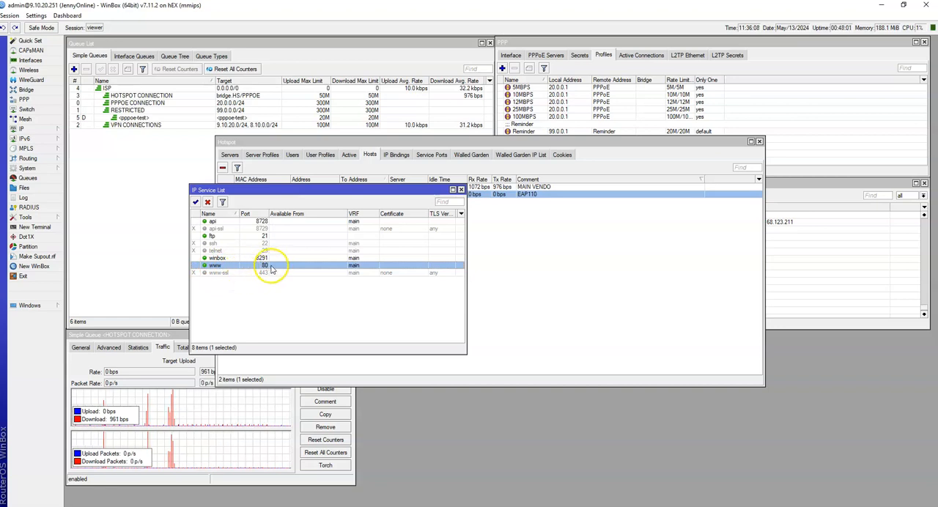
pyautogui.moveTo(136, 503)
pyautogui.click(151, 481)
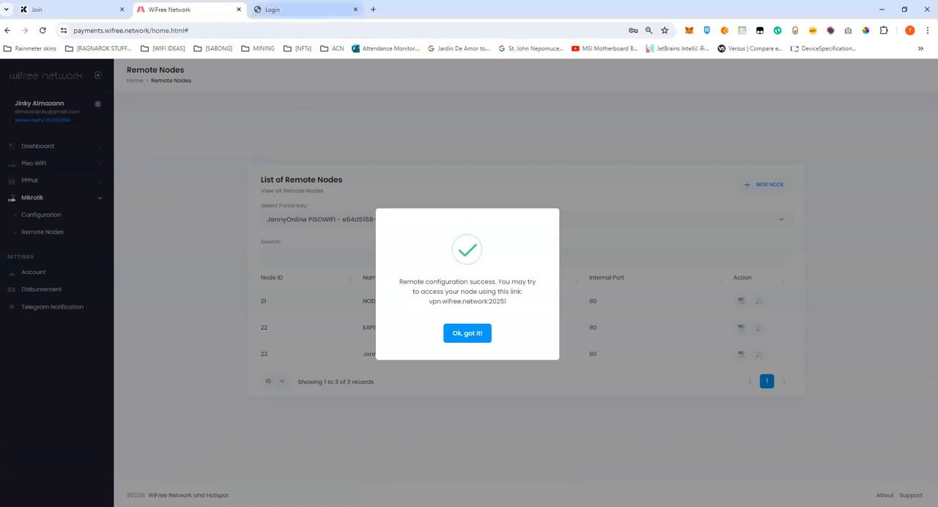
# Load the JennyOnline WEB node's link vpn.wifree.network:20251 in the browser tab showing the EAP110 login page.
pyautogui.click(296, 10)
pyautogui.click(314, 30)
pyautogui.write('vpn.wifree.network:20251')
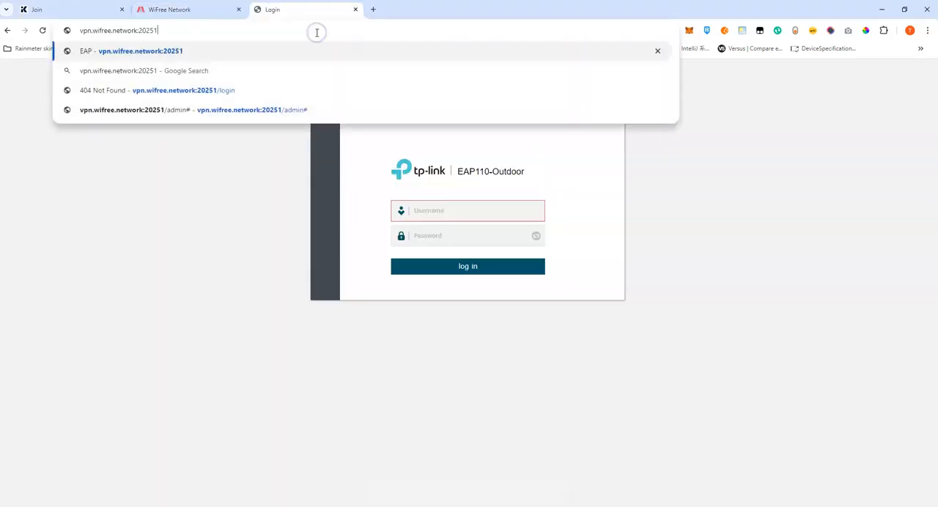
pyautogui.press('Return')
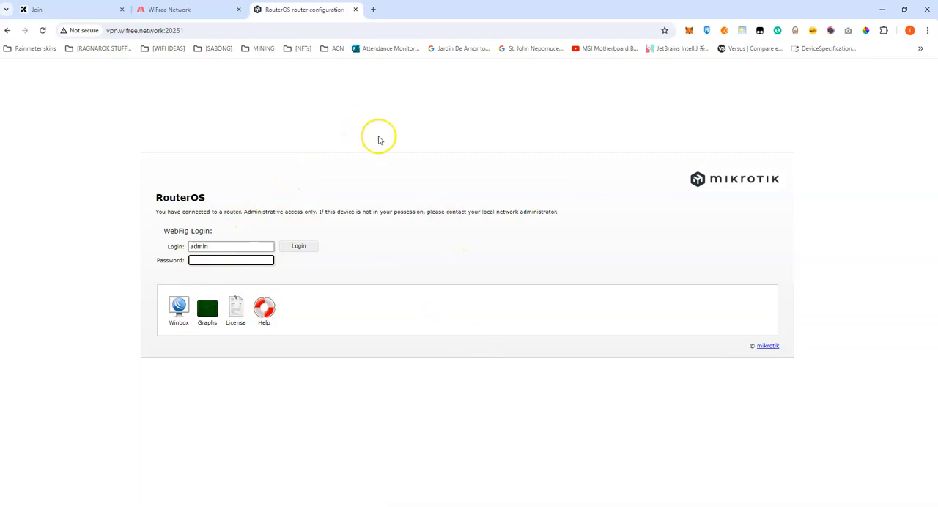
# Copy the vpn.wifree.network:20251 address and load it in the mirrored phone's browser.
pyautogui.click(112, 506)
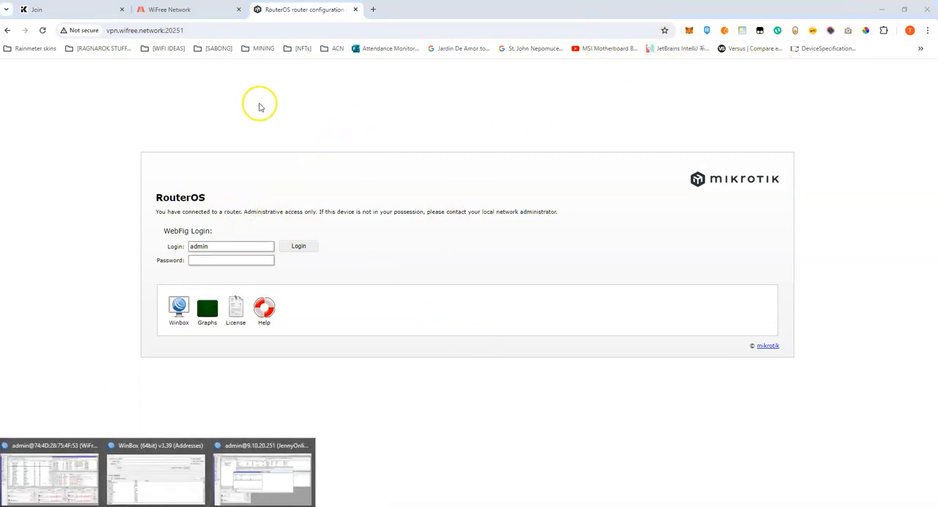
pyautogui.click(154, 473)
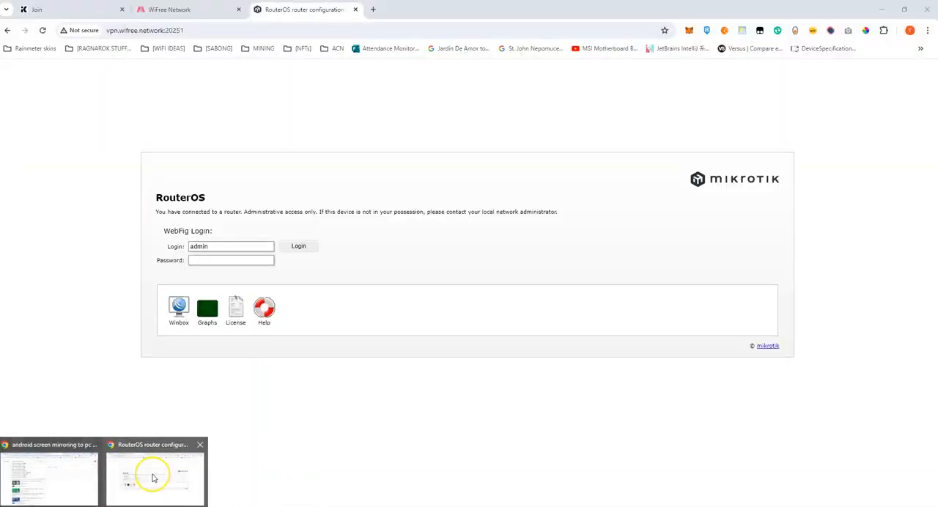
pyautogui.moveTo(42, 469)
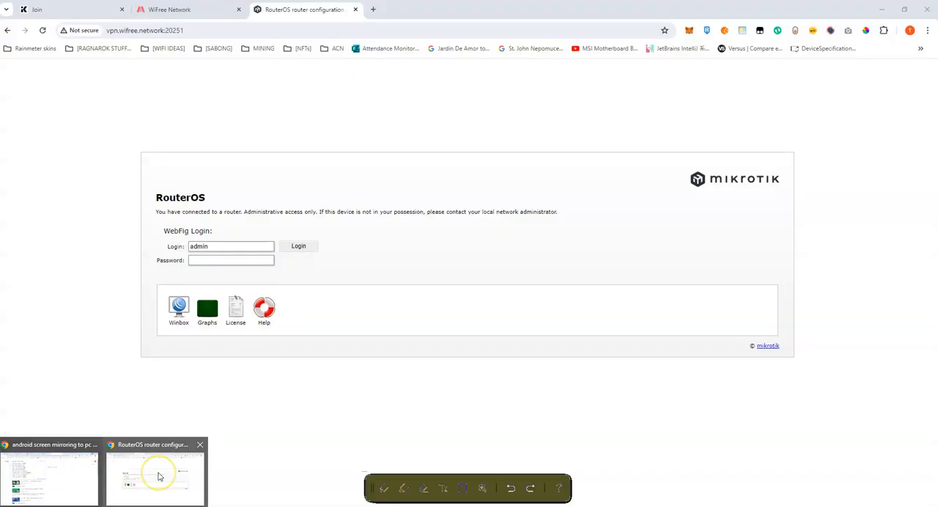
pyautogui.click(215, 31)
pyautogui.hotkey('ctrl', 'c')
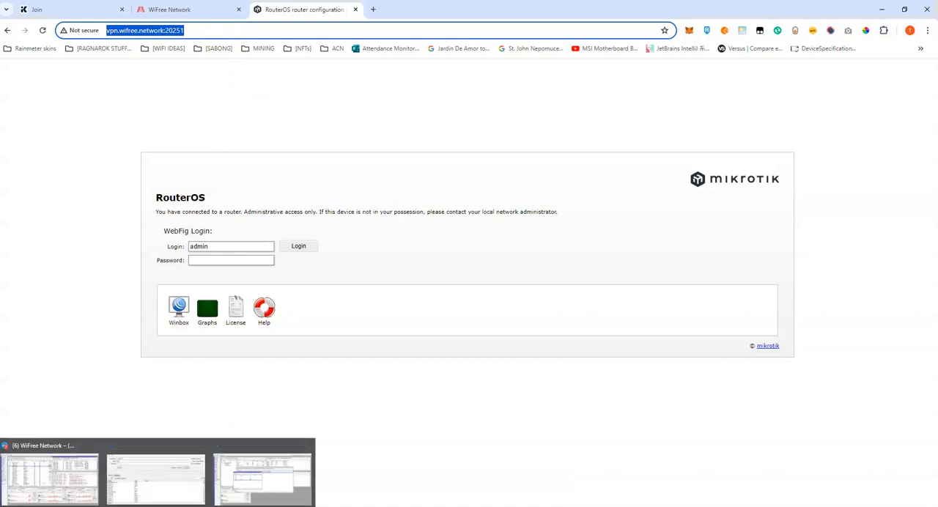
pyautogui.click(201, 506)
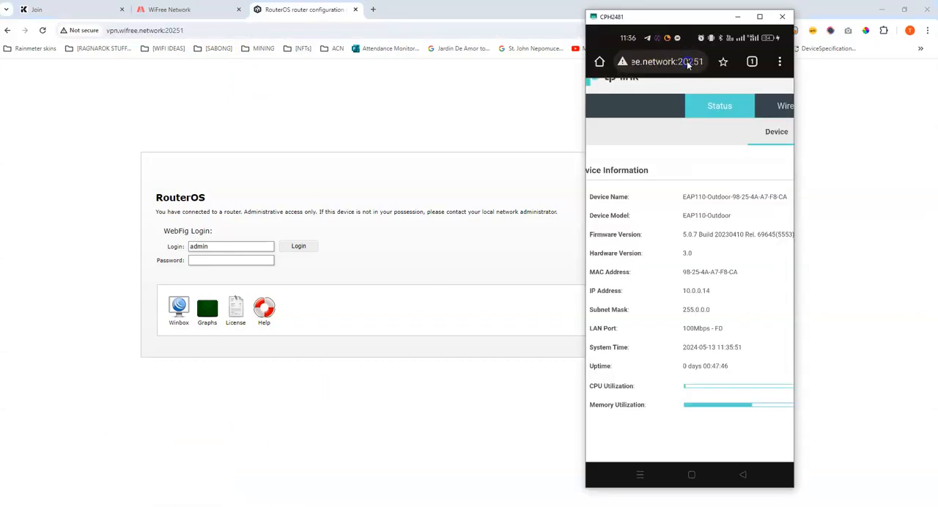
pyautogui.click(687, 61)
pyautogui.hotkey('ctrl', 'v')
pyautogui.press('Return')
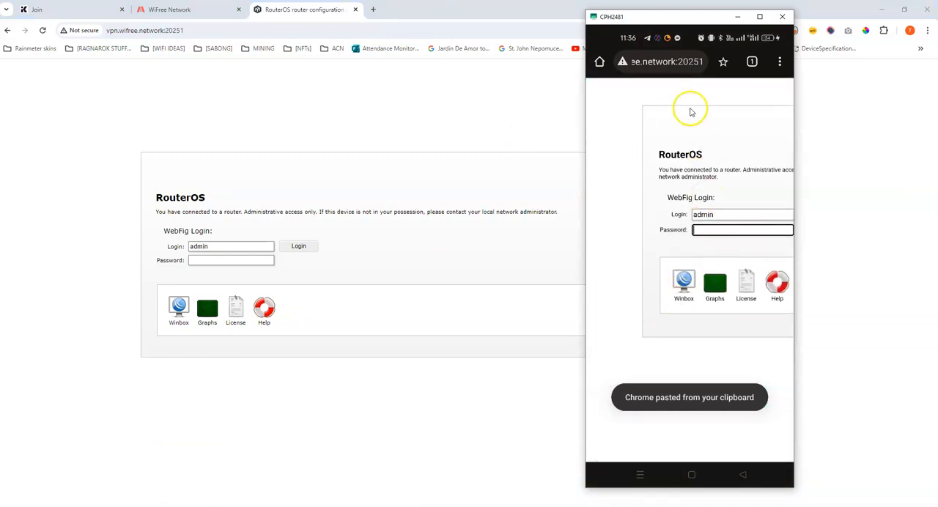
# Check the phone's Wi-Fi and mobile data state in its quick settings, and return to the desktop browser.
pyautogui.moveTo(695, 38); pyautogui.dragTo(675, 227)
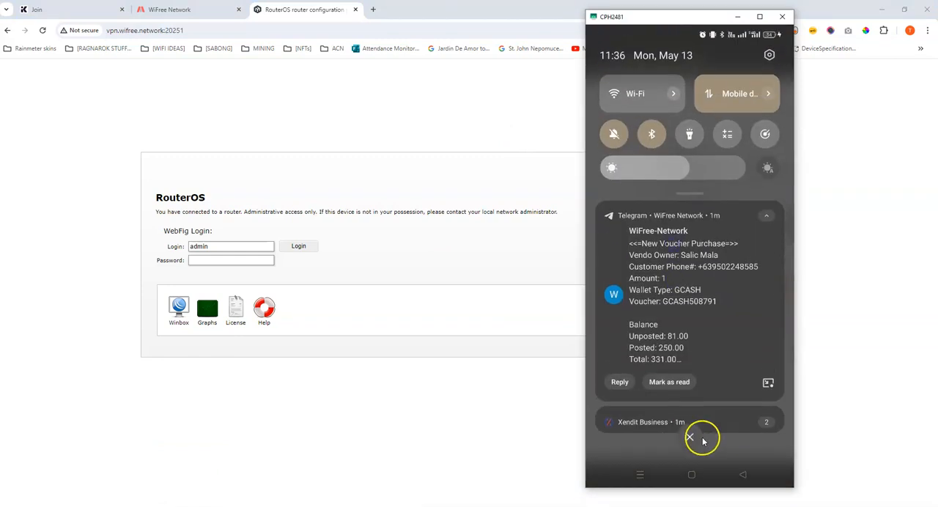
pyautogui.click(688, 439)
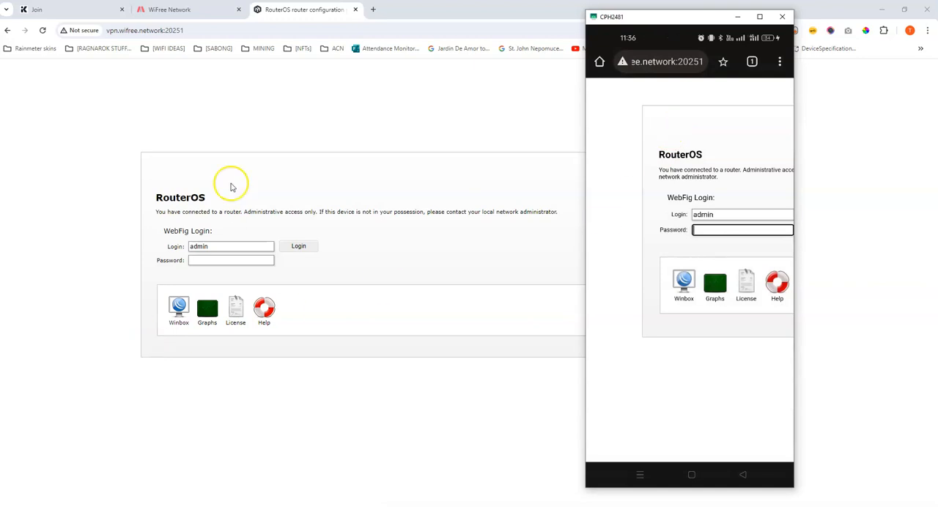
pyautogui.click(205, 109)
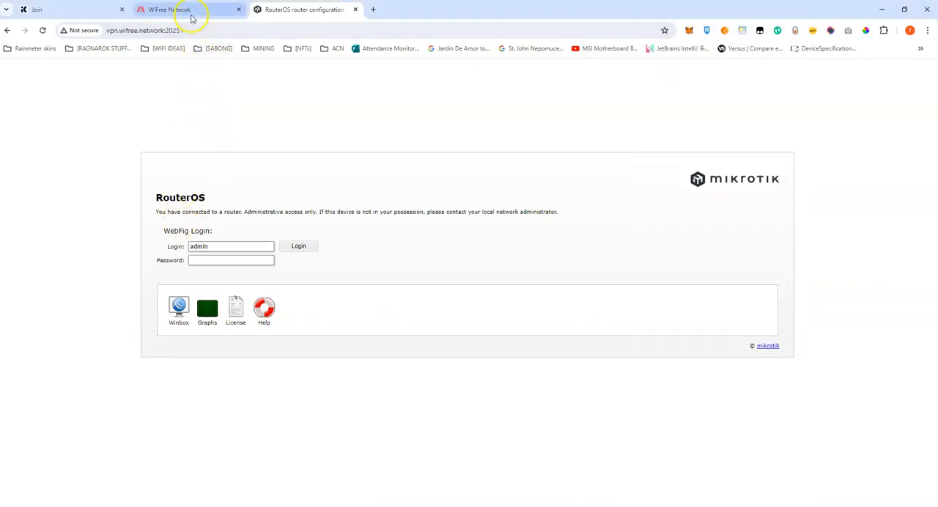
# Start a new remote node in the WiFree Network portal named JennyOnline WINBOX with IP address 10.0.0.1.
pyautogui.click(169, 10)
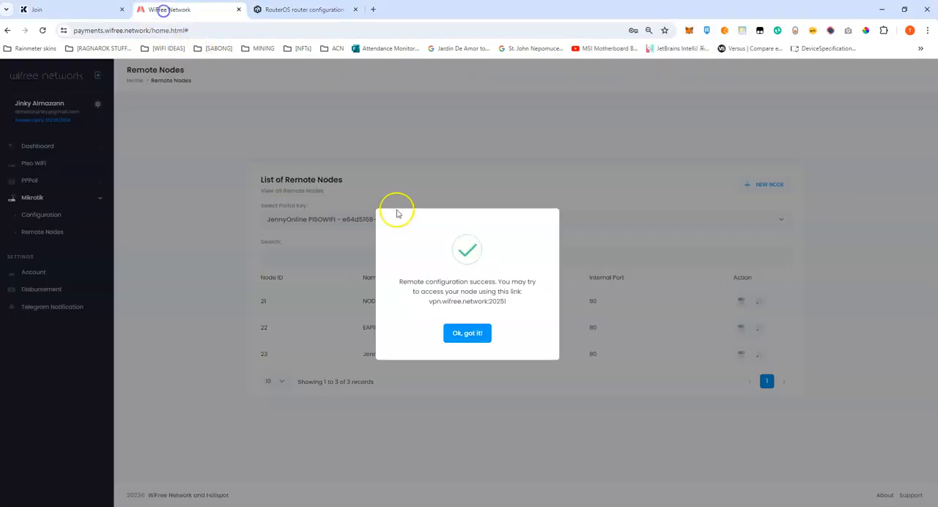
pyautogui.click(469, 329)
pyautogui.click(763, 185)
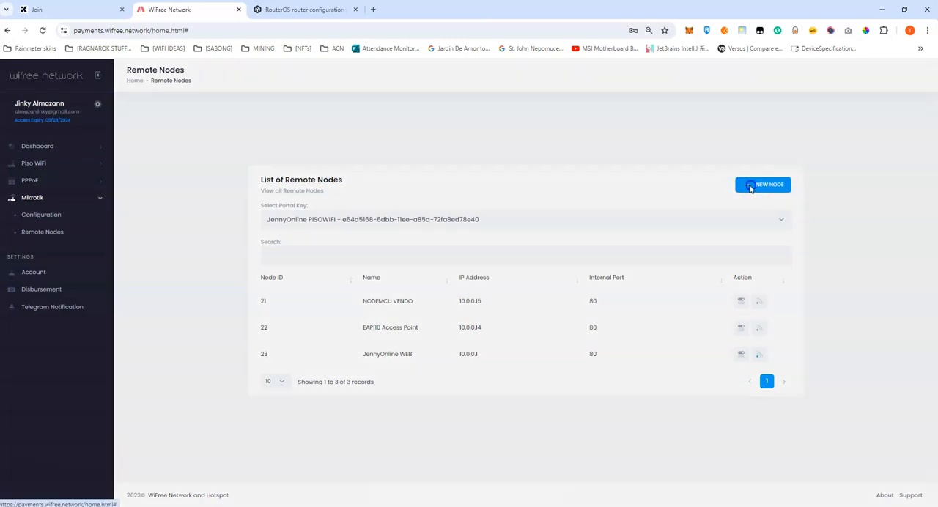
pyautogui.click(375, 262)
pyautogui.write('JennyOnline WINBOX')
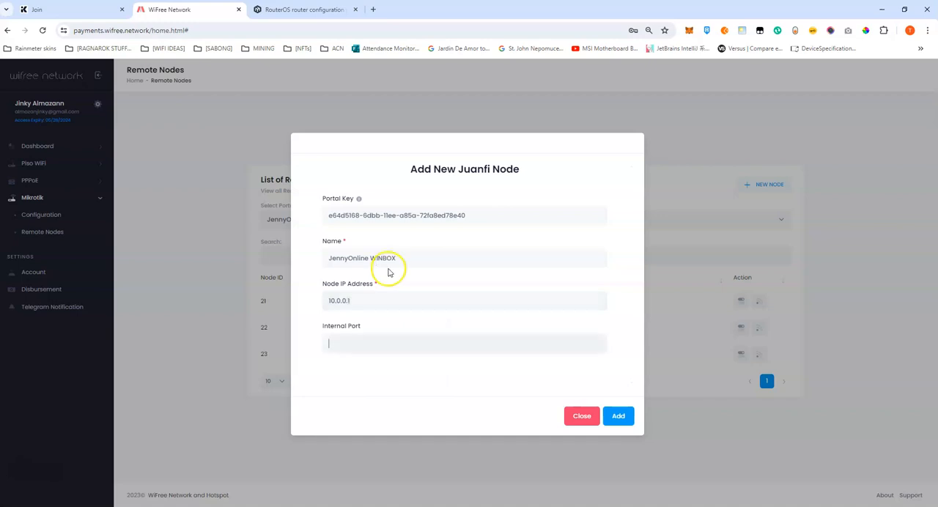
# Look up the api service's port in the JennyOnline router's IP service list in WinBox.
pyautogui.click(267, 469)
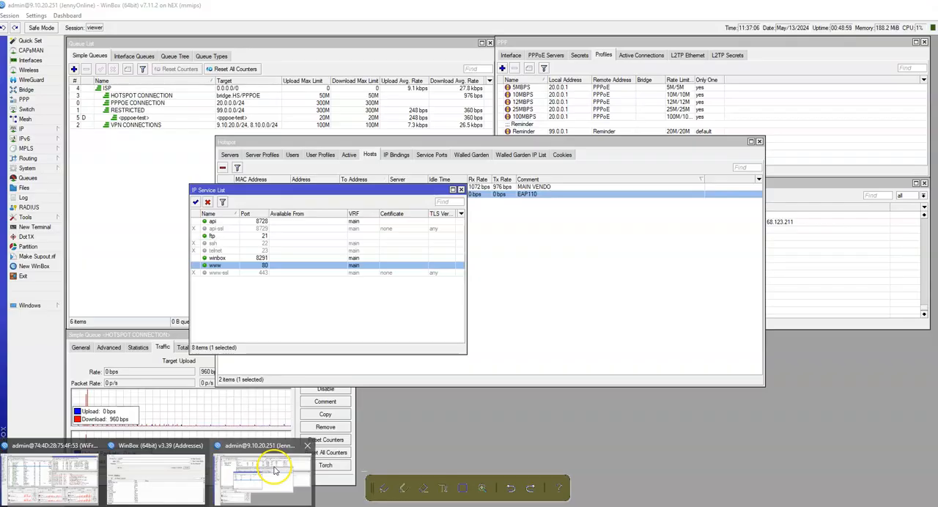
pyautogui.click(261, 222)
pyautogui.click(263, 224)
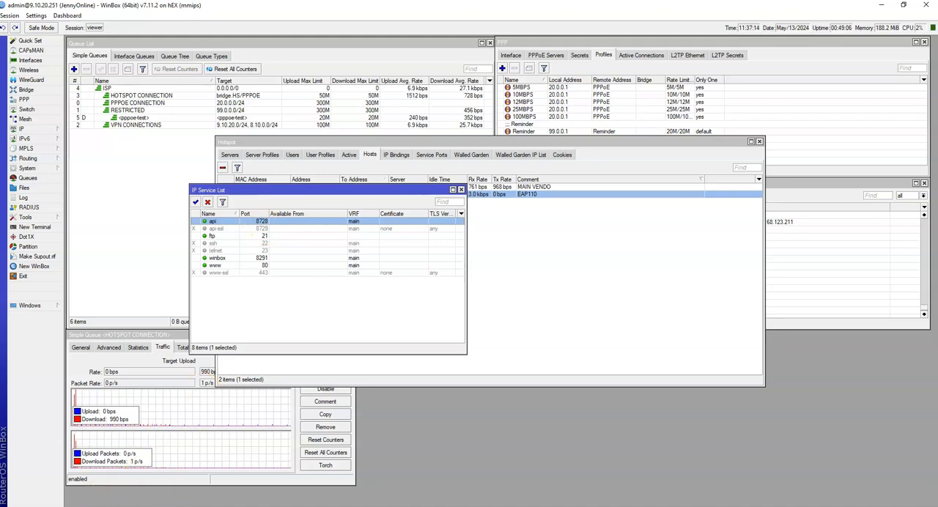
pyautogui.moveTo(105, 506)
# Return to the portal, set the new node's internal port to 8728 and add it to the remote nodes.
pyautogui.click(137, 477)
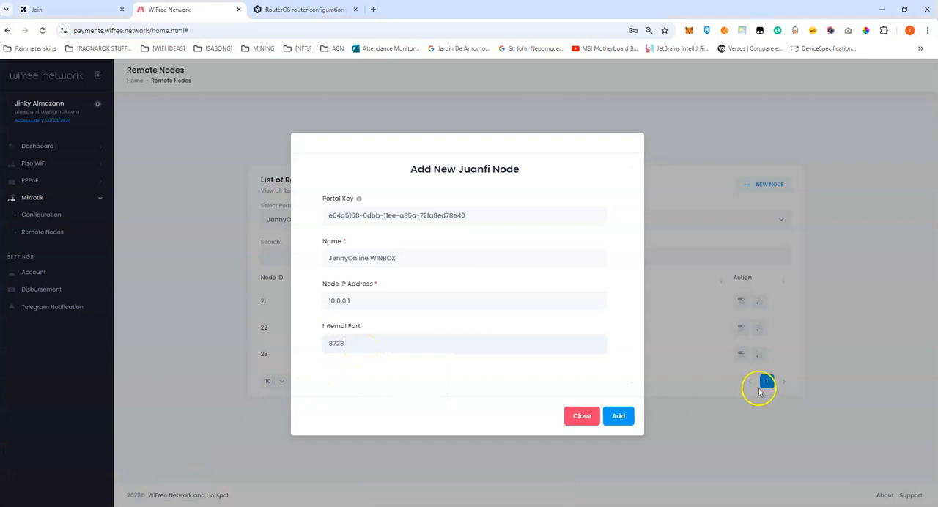
pyautogui.click(615, 415)
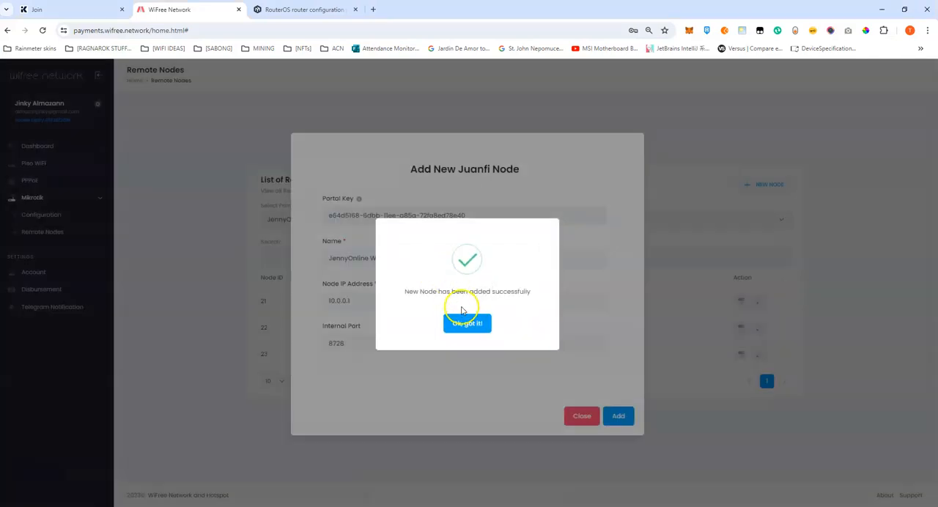
pyautogui.click(466, 324)
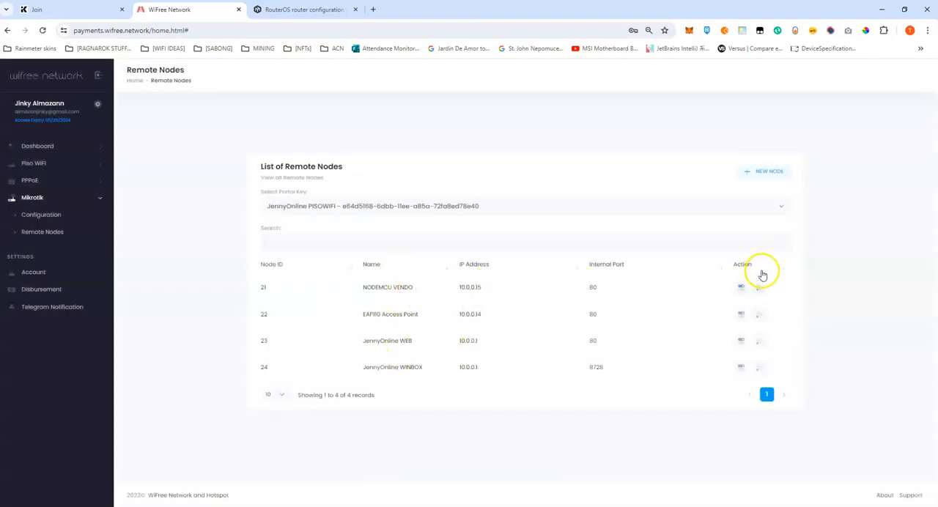
# Run the remote configuration of the JennyOnline WINBOX node and select its access link vpn.wifree.network:20251.
pyautogui.click(761, 372)
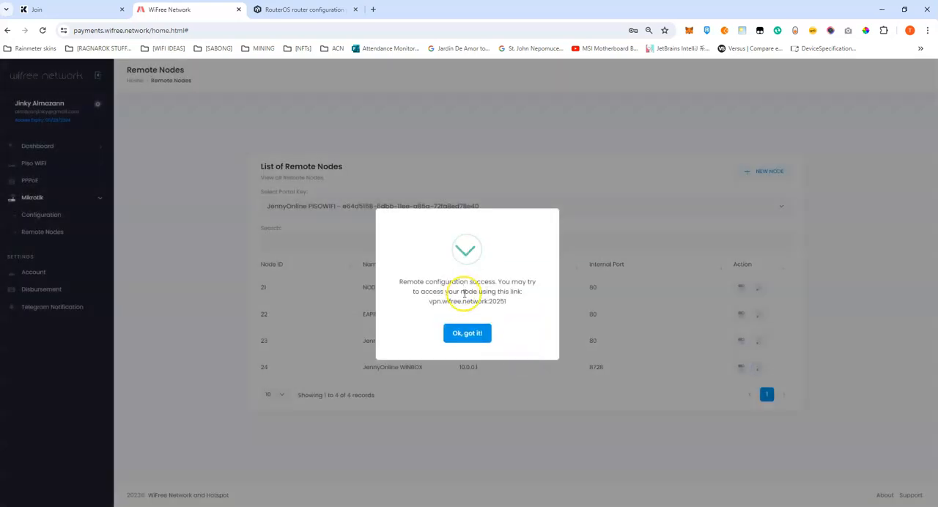
pyautogui.moveTo(427, 302); pyautogui.dragTo(513, 307)
pyautogui.click(467, 333)
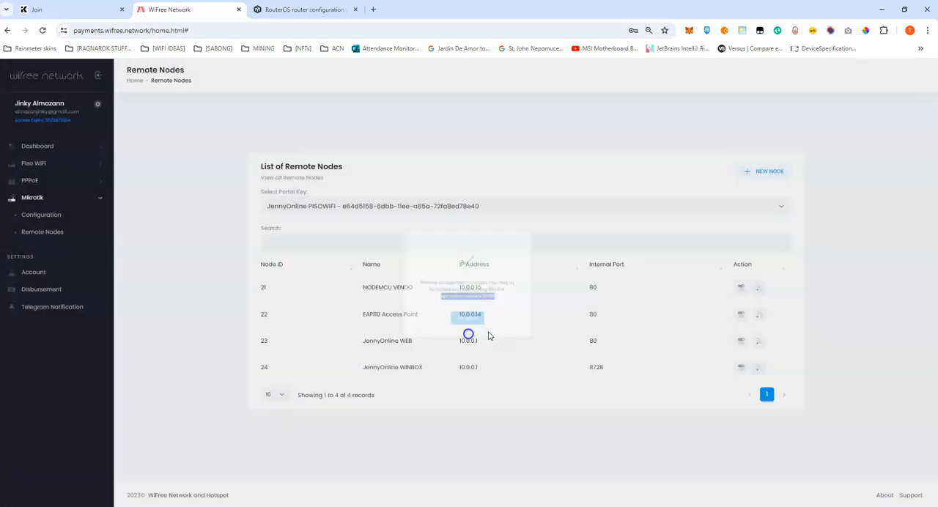
pyautogui.click(763, 370)
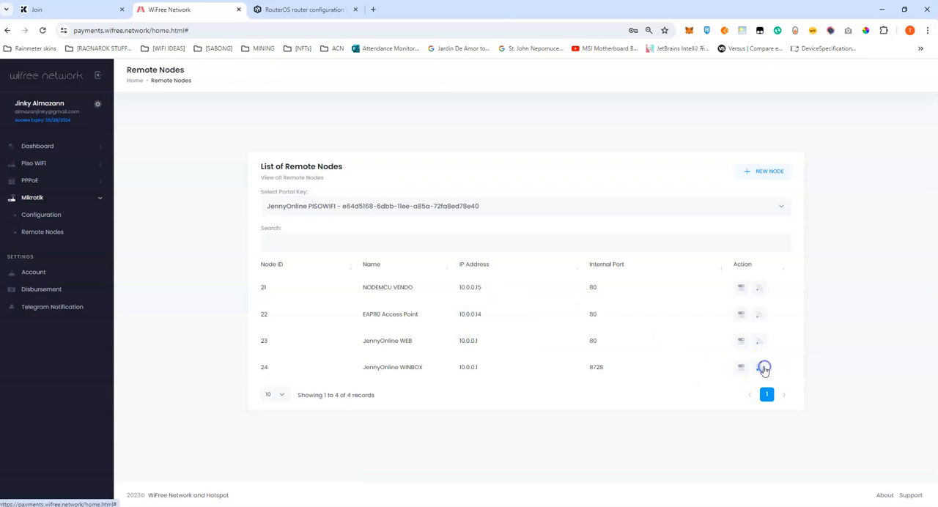
pyautogui.click(758, 372)
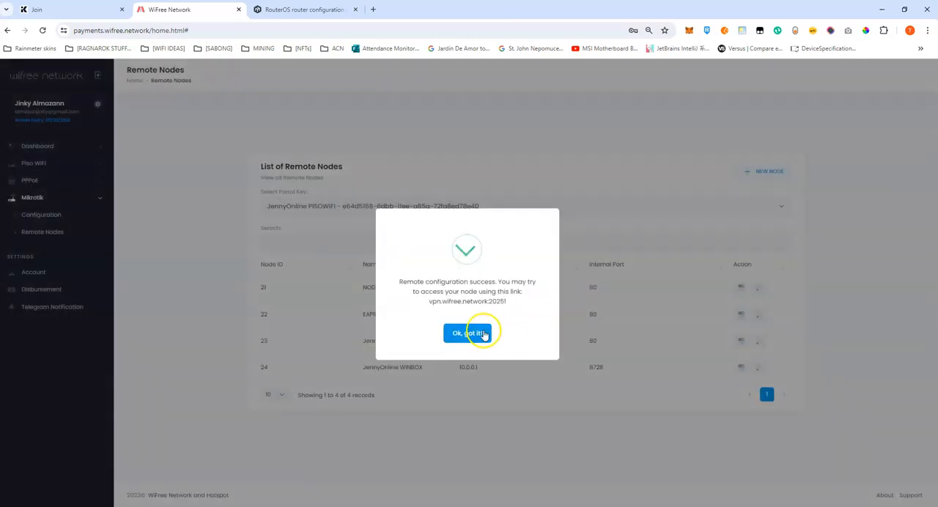
pyautogui.moveTo(429, 301); pyautogui.dragTo(510, 305)
pyautogui.hotkey('ctrl', 'c')
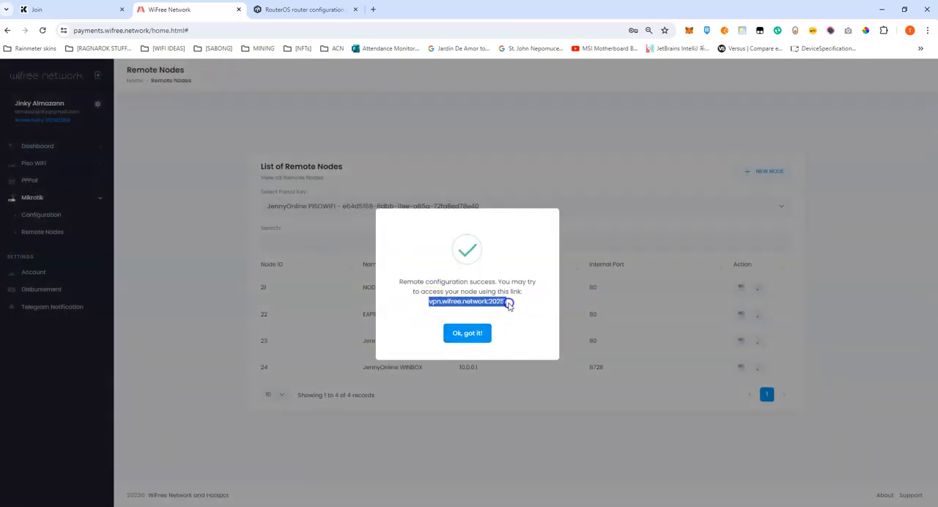
pyautogui.click(459, 335)
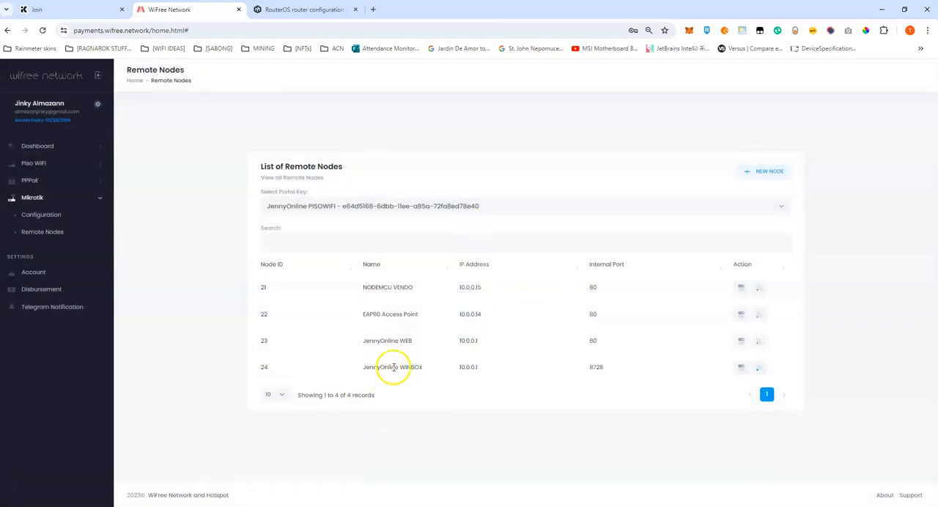
# Open a new WinBox login window and try to connect to vpn.wifree.network:20251 as admin.
pyautogui.moveTo(171, 506)
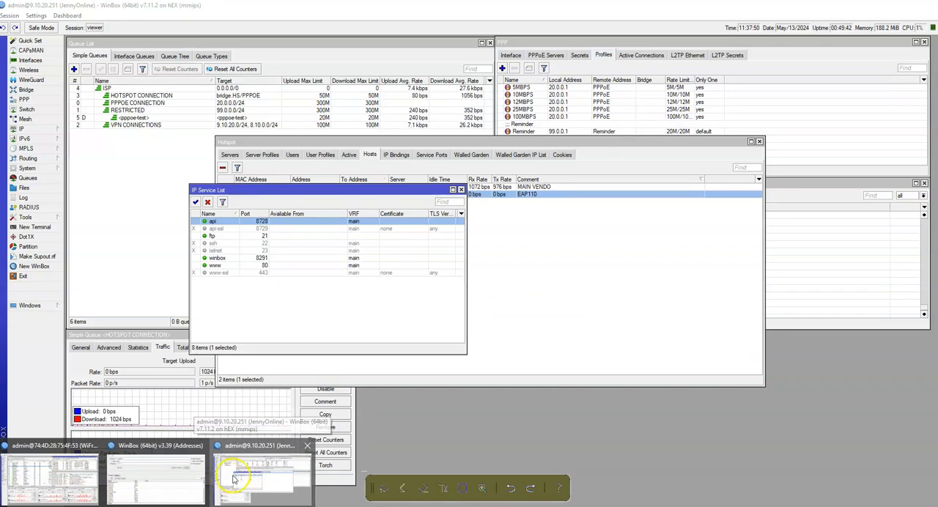
pyautogui.click(233, 479)
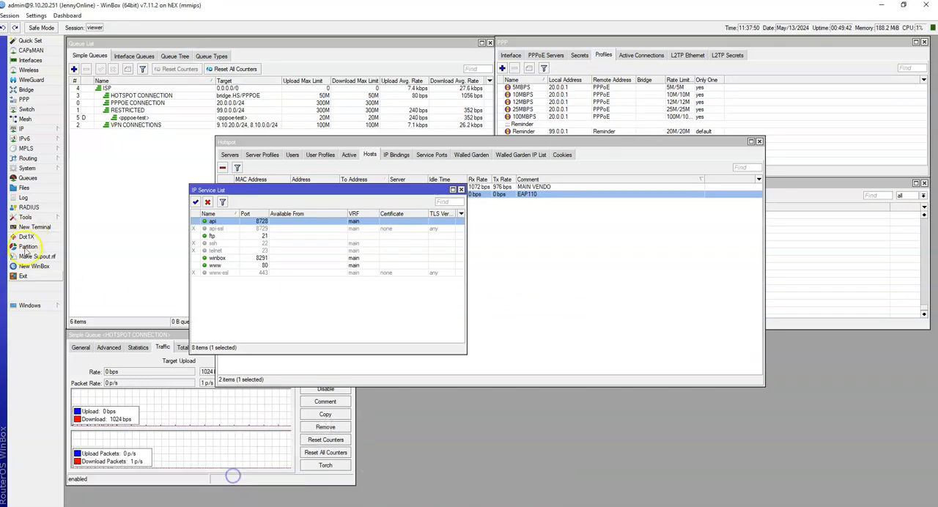
pyautogui.click(29, 266)
pyautogui.hotkey('ctrl', 'v')
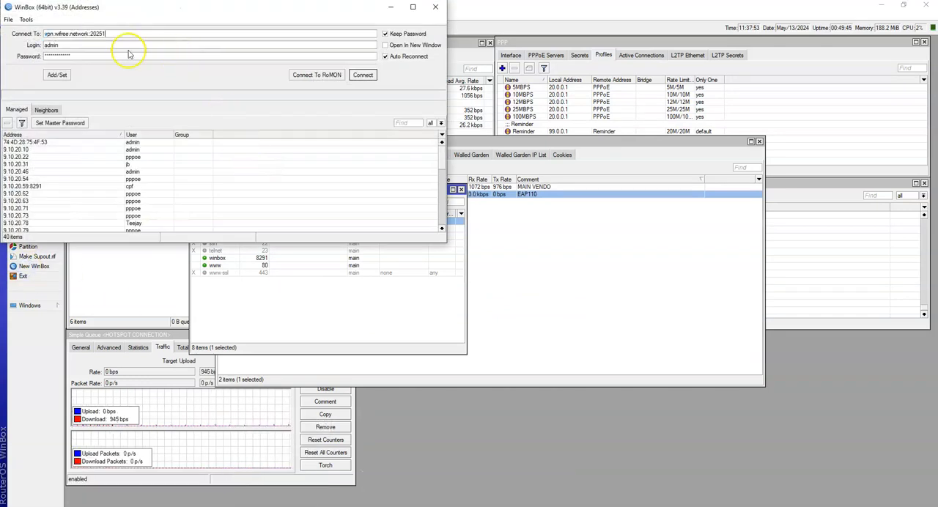
pyautogui.click(362, 76)
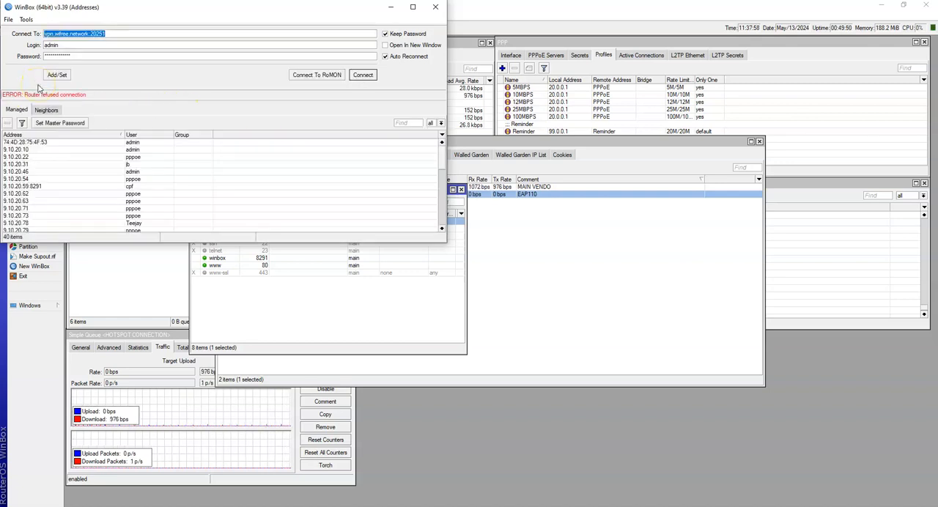
pyautogui.click(361, 75)
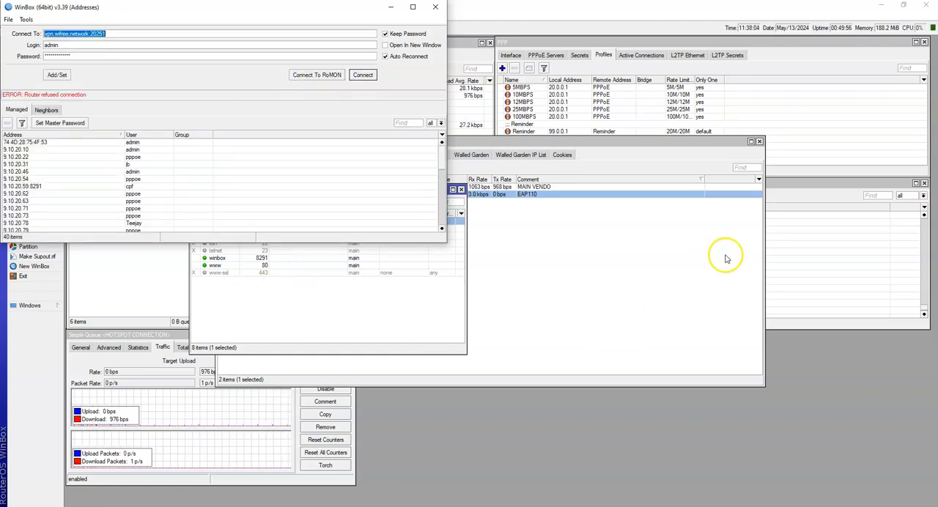
# Check the router's log and the winbox service's port in the IP service list, and return to the portal.
pyautogui.click(781, 258)
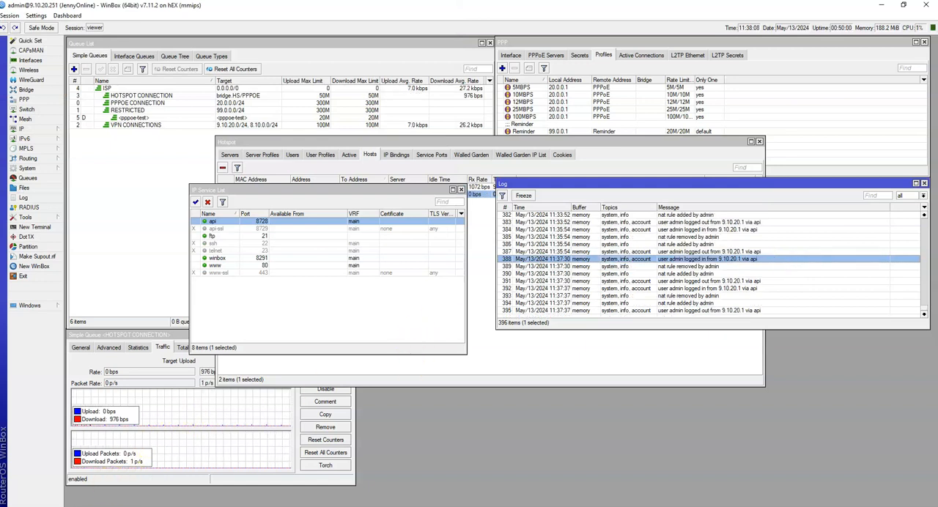
pyautogui.click(256, 259)
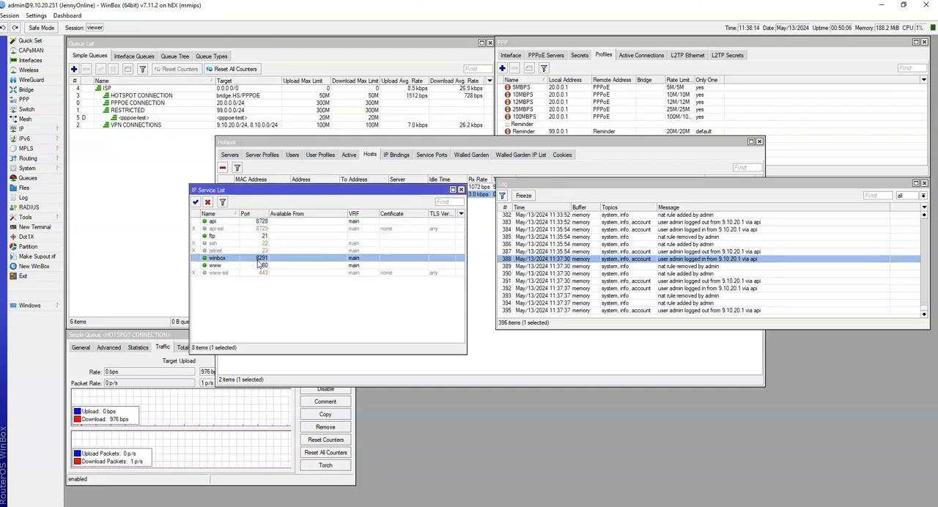
pyautogui.click(160, 479)
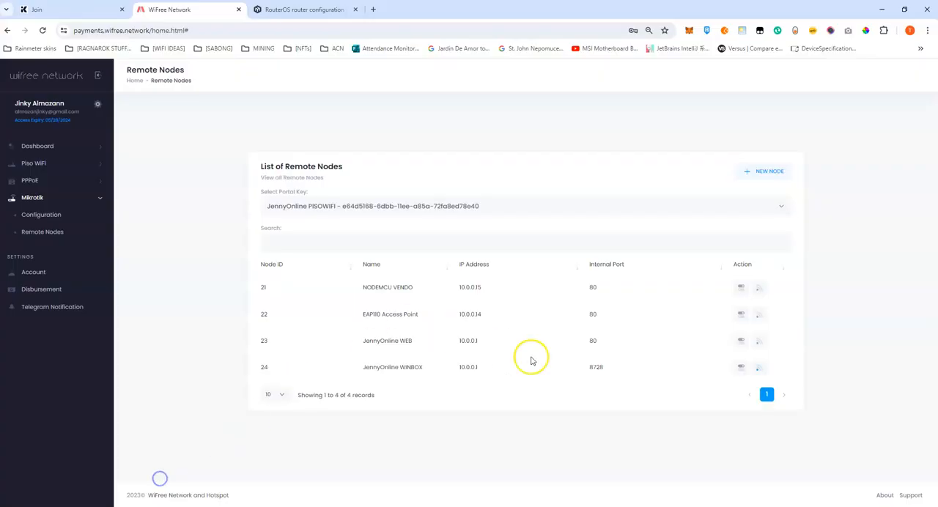
# Set the JennyOnline WINBOX node's internal port to 8291, save it, and rerun the node's remote configuration.
pyautogui.click(739, 368)
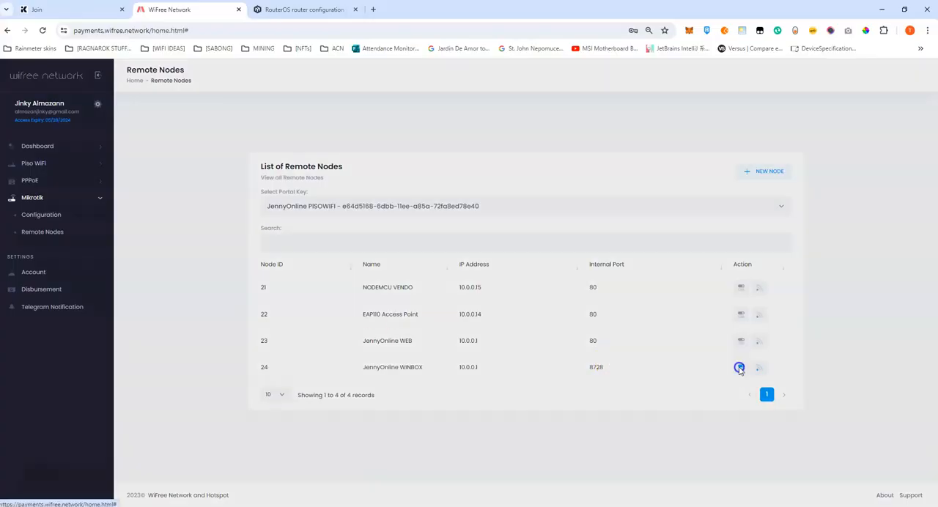
pyautogui.moveTo(360, 341); pyautogui.dragTo(284, 350)
pyautogui.write('8291')
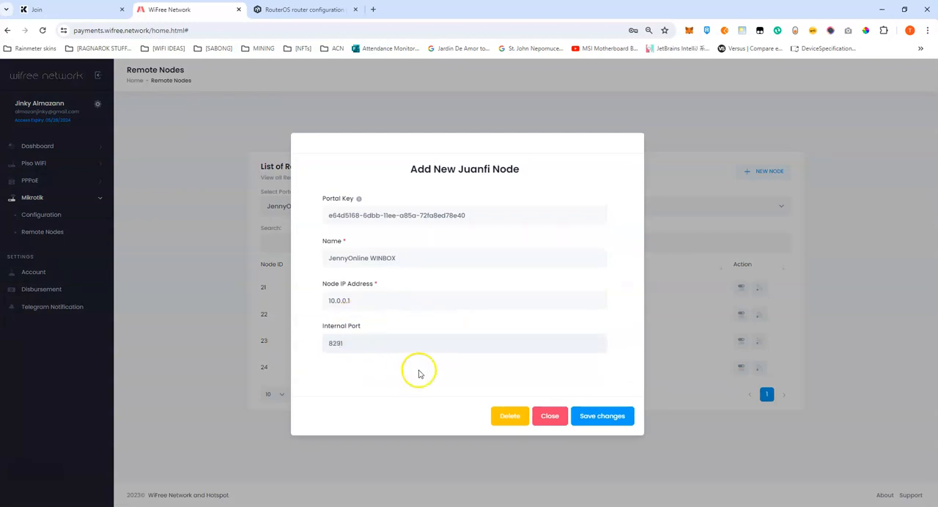
pyautogui.click(605, 415)
pyautogui.click(473, 322)
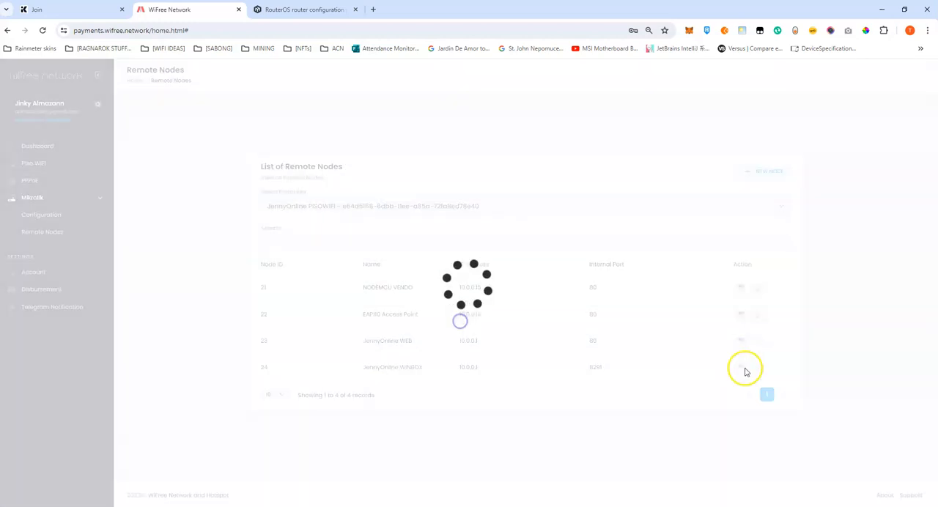
pyautogui.click(759, 369)
pyautogui.click(476, 334)
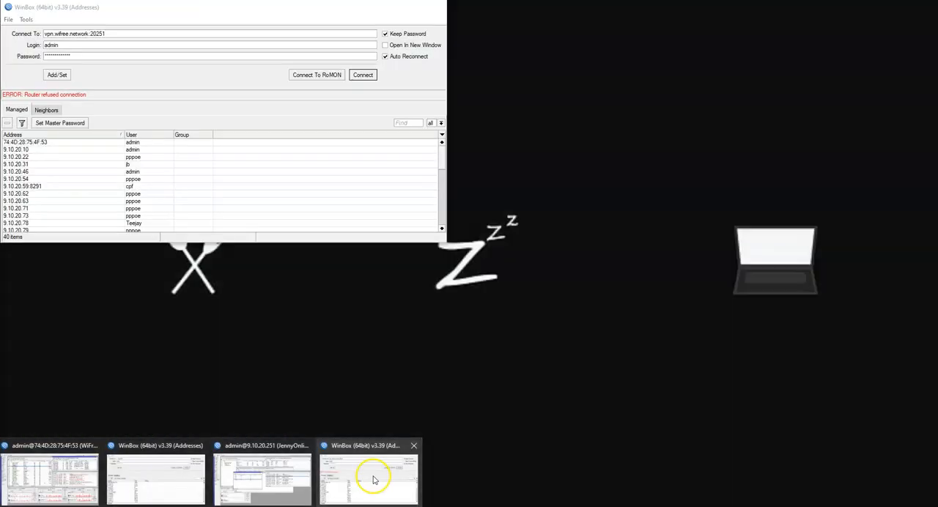
# Switch to the WinBox login window, connect to vpn.wifree.network:20251 again, and minimize the session after viewing it full-screen.
pyautogui.click(373, 476)
pyautogui.click(363, 74)
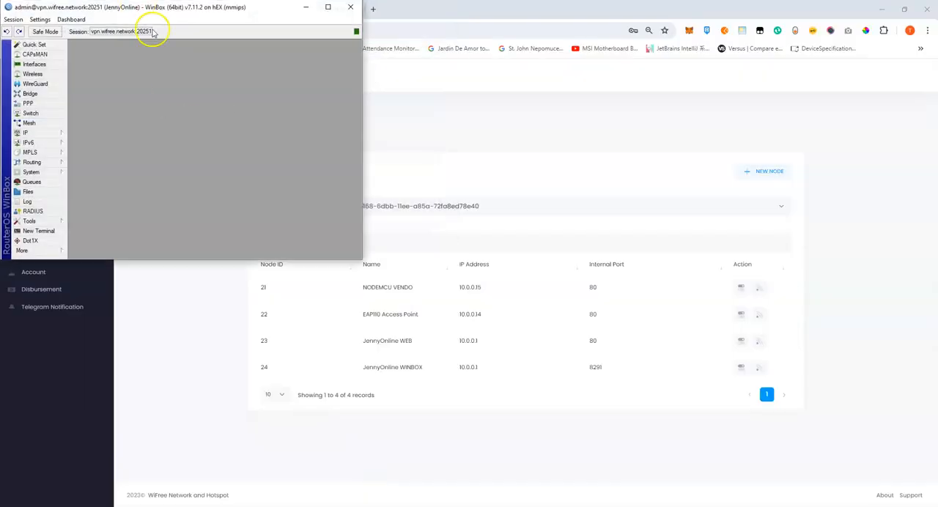
pyautogui.click(328, 7)
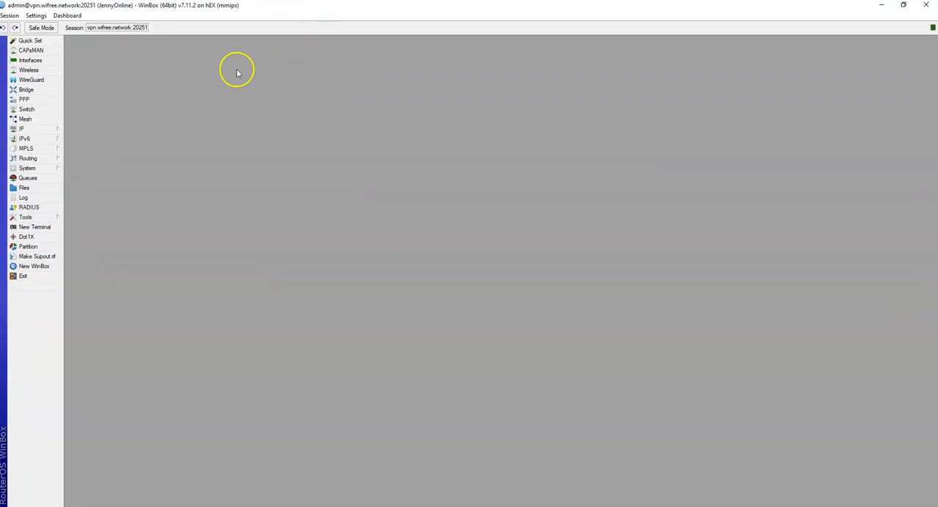
pyautogui.click(880, 5)
# Switch to the mirrored phone, search its apps for "mik" and open the MikroTik app.
pyautogui.click(550, 506)
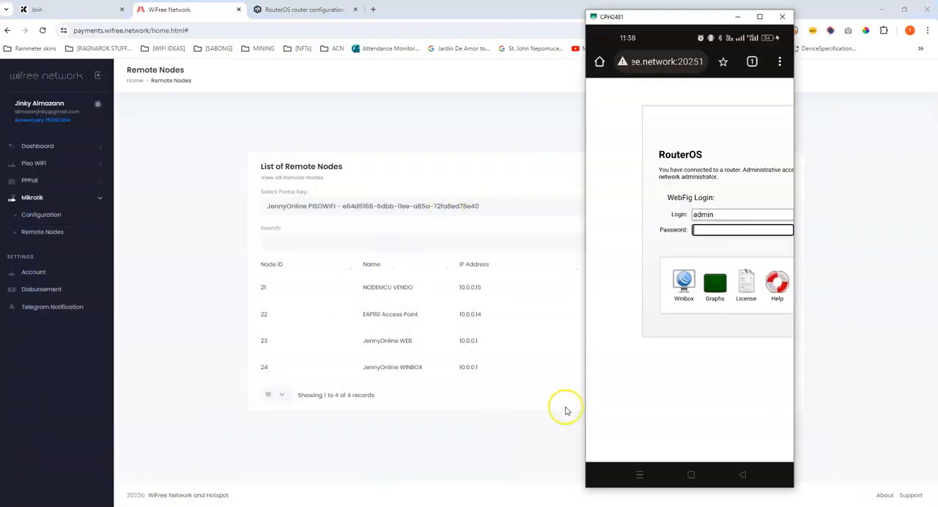
pyautogui.click(694, 475)
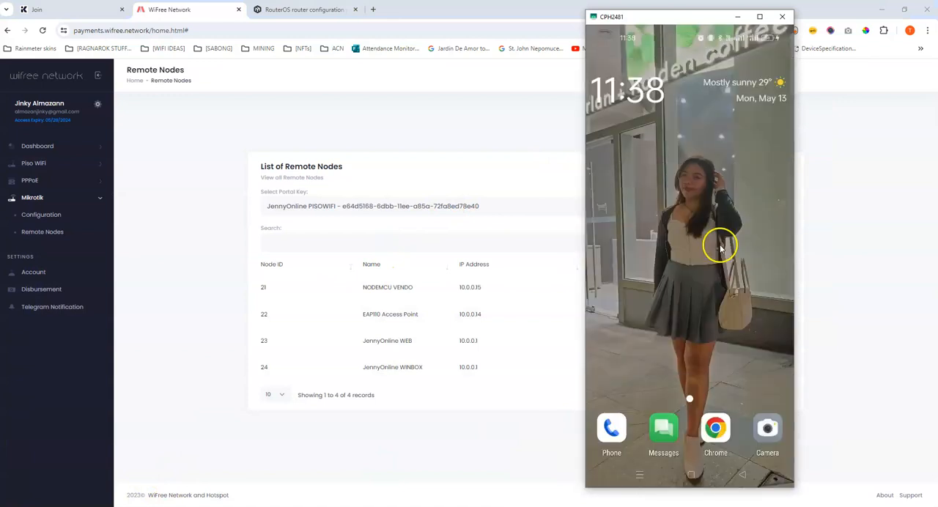
pyautogui.moveTo(715, 246); pyautogui.dragTo(713, 240)
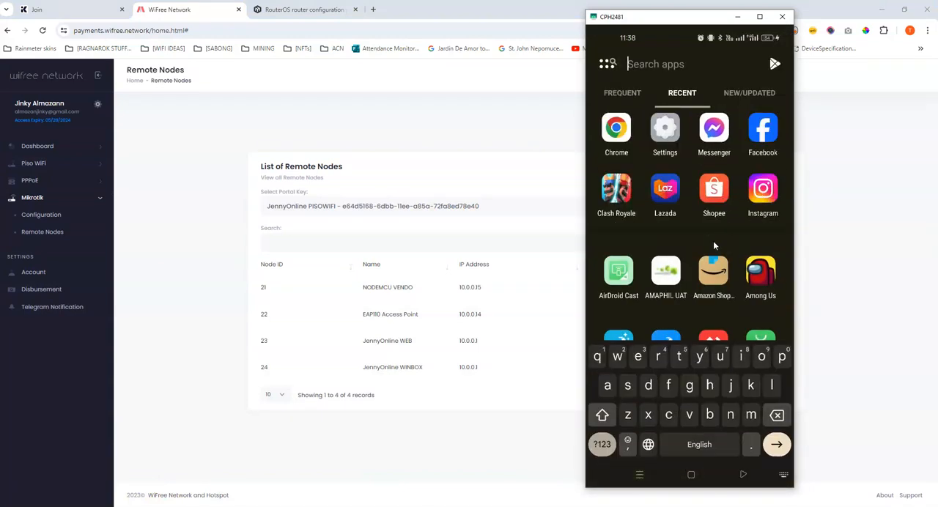
pyautogui.write('mik')
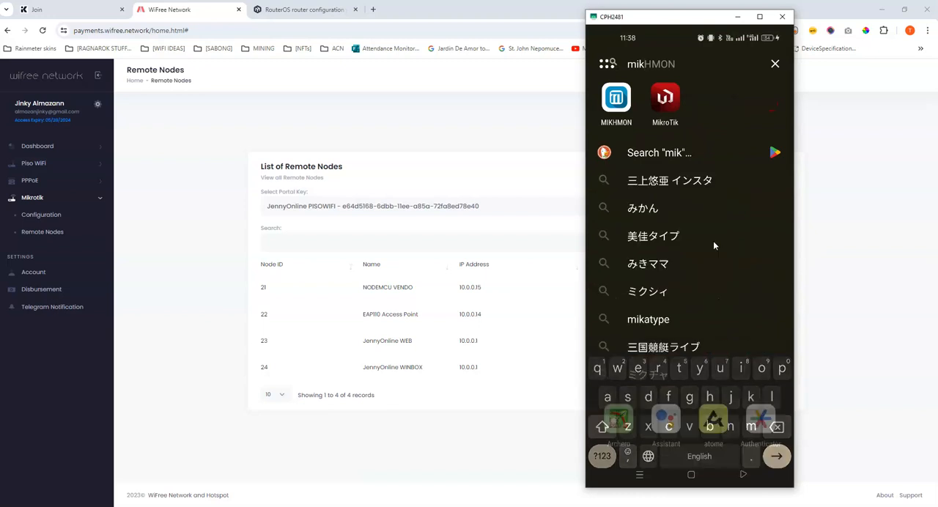
pyautogui.click(687, 209)
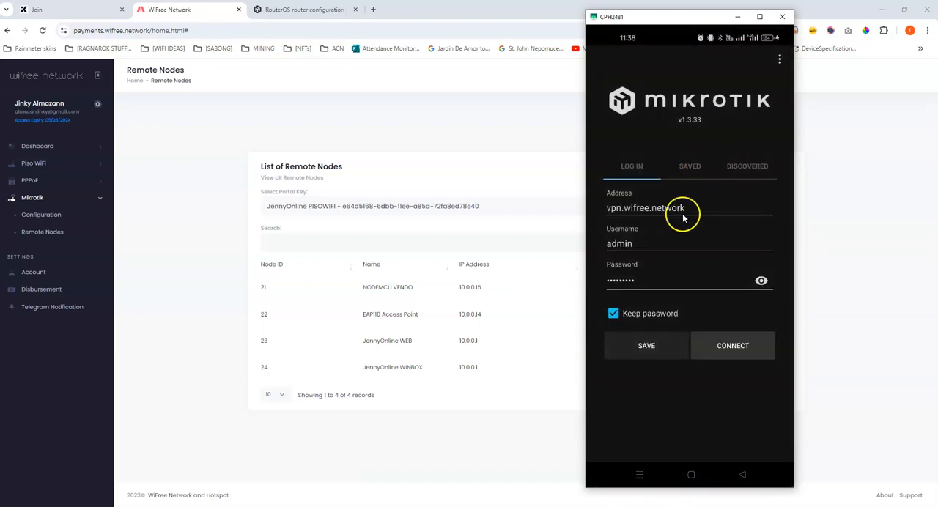
# Set the login address in the MikroTik app to vpn.wifree.network:20251.
pyautogui.moveTo(715, 209); pyautogui.dragTo(600, 209)
pyautogui.moveTo(763, 211); pyautogui.dragTo(678, 211)
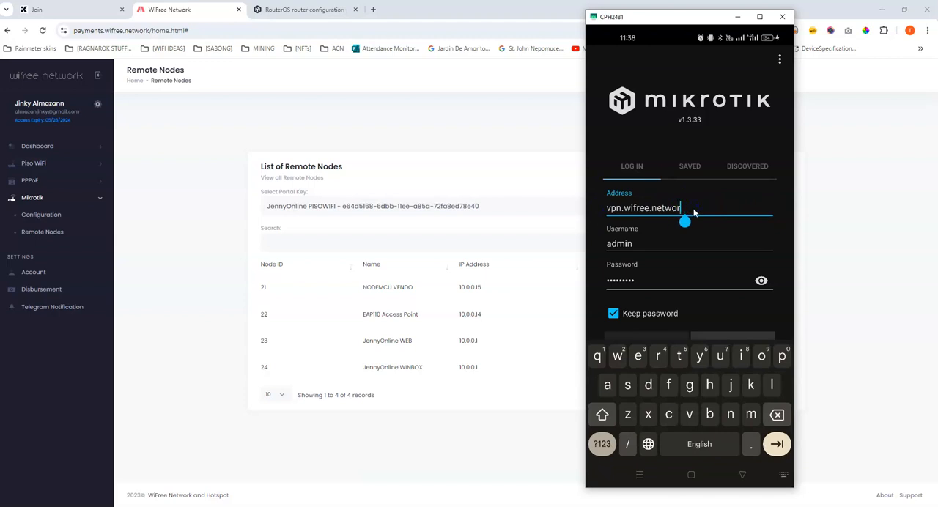
pyautogui.write('vpn.wifree.network:20251')
pyautogui.press('Tab')
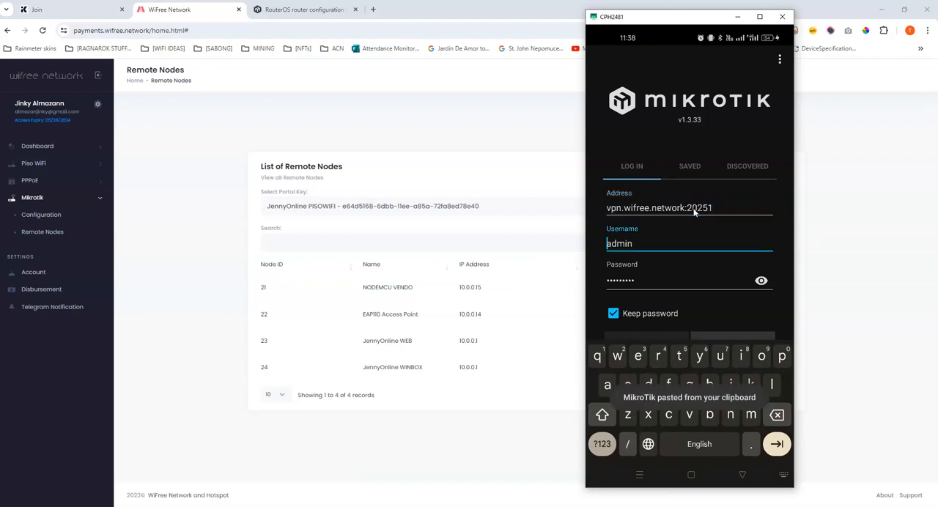
# Enter the router's password for the admin login and connect to the router from the phone.
pyautogui.press('Tab')
pyautogui.click(653, 286)
pyautogui.click(483, 211)
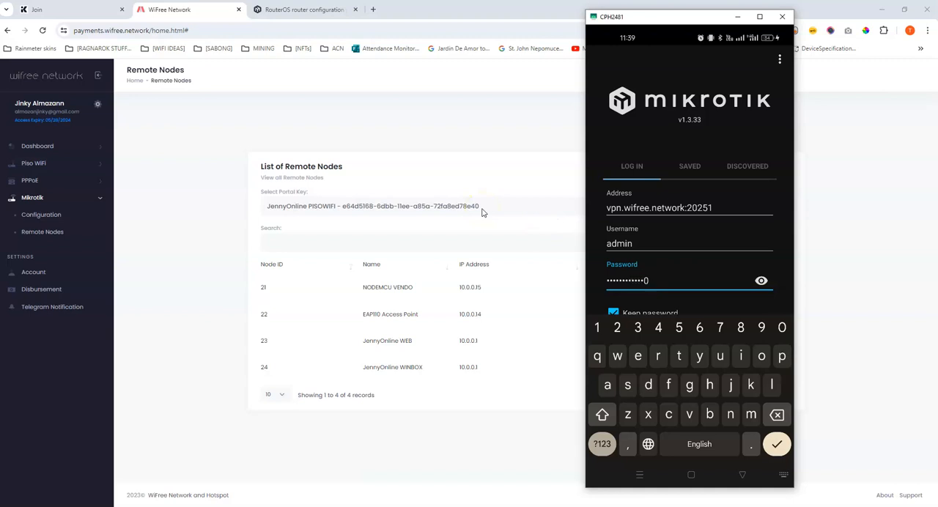
pyautogui.click(779, 453)
pyautogui.click(731, 345)
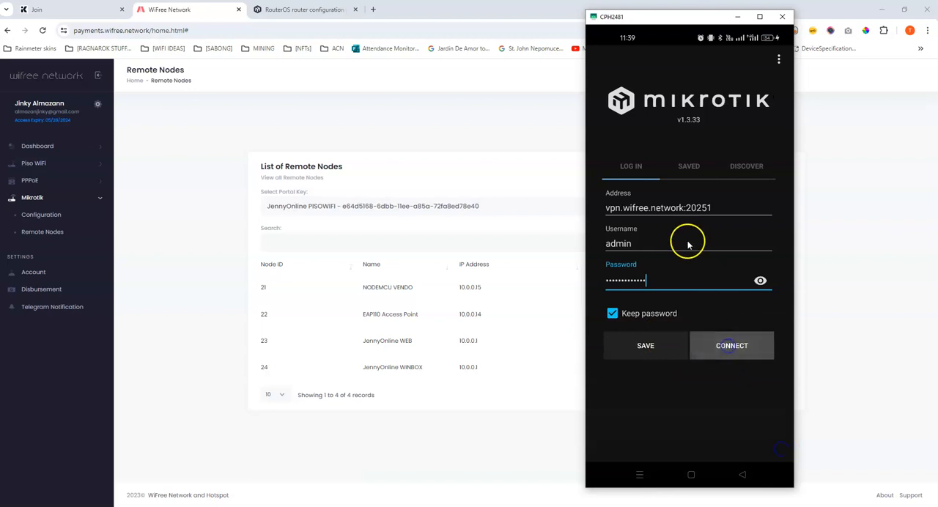